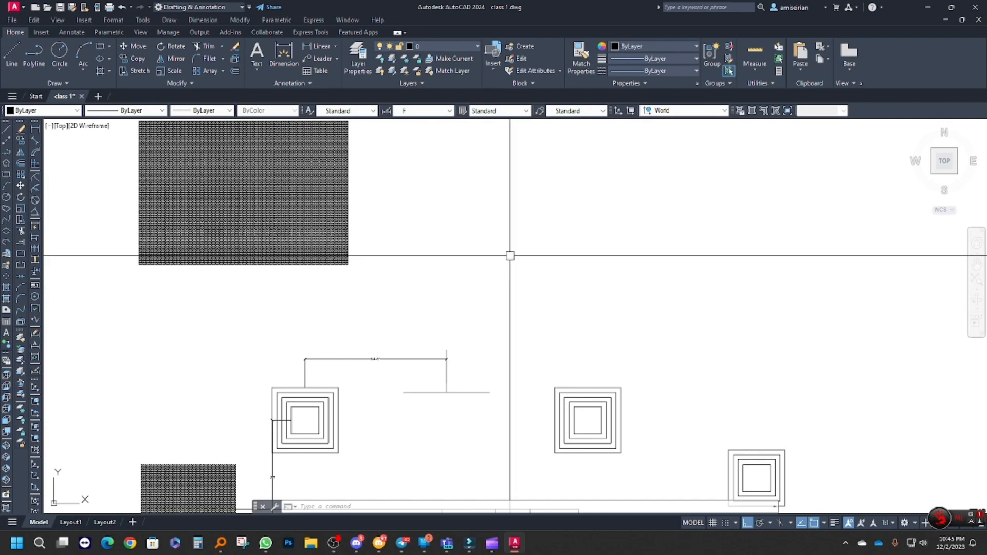
Draw a circle with a radius of about 5'-1" in the empty area beside the large hatched block.
{"action": "middle_click_drag", "start_coordinate": [509, 257], "coordinate": [484, 231]}
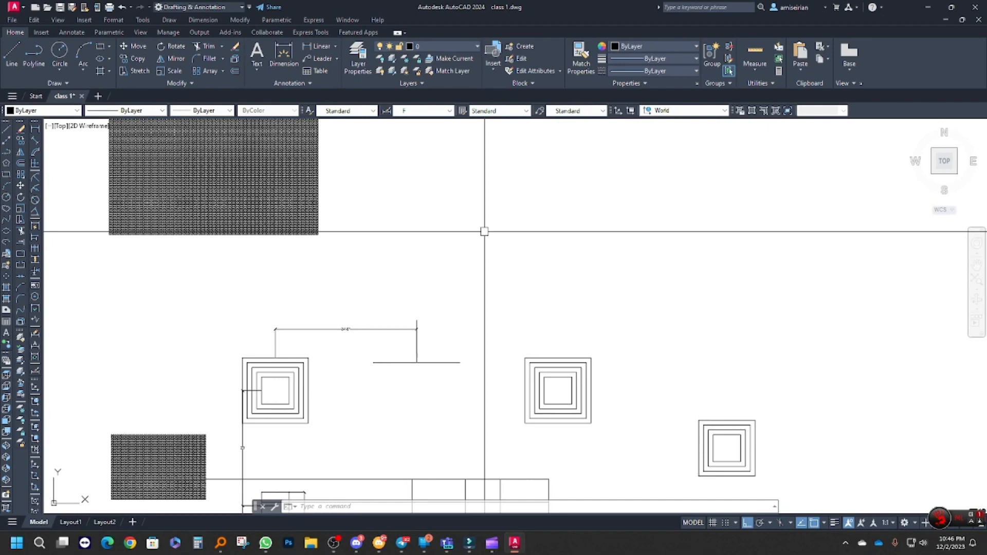
{"action": "middle_click_drag", "start_coordinate": [550, 230], "coordinate": [537, 262]}
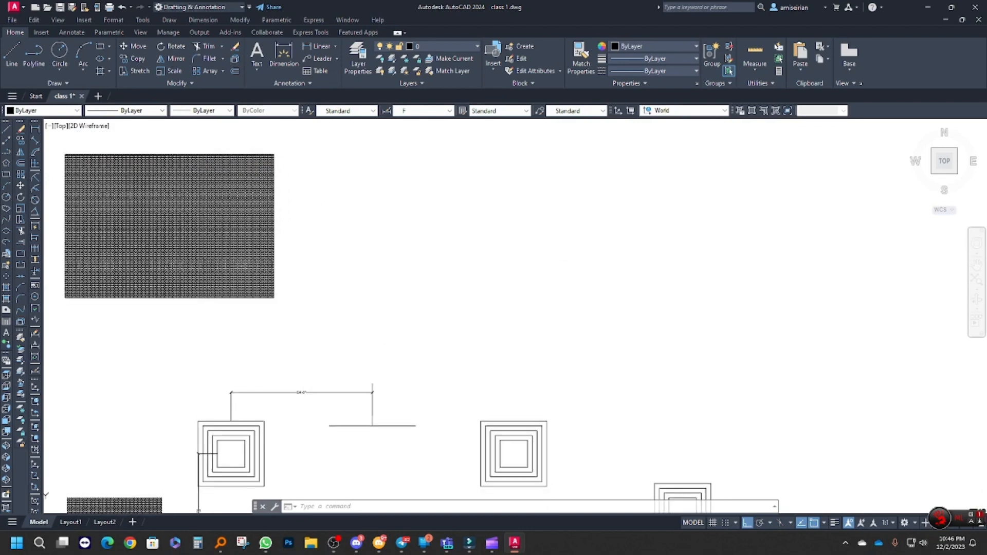
{"action": "middle_click_drag", "start_coordinate": [409, 253], "coordinate": [332, 255]}
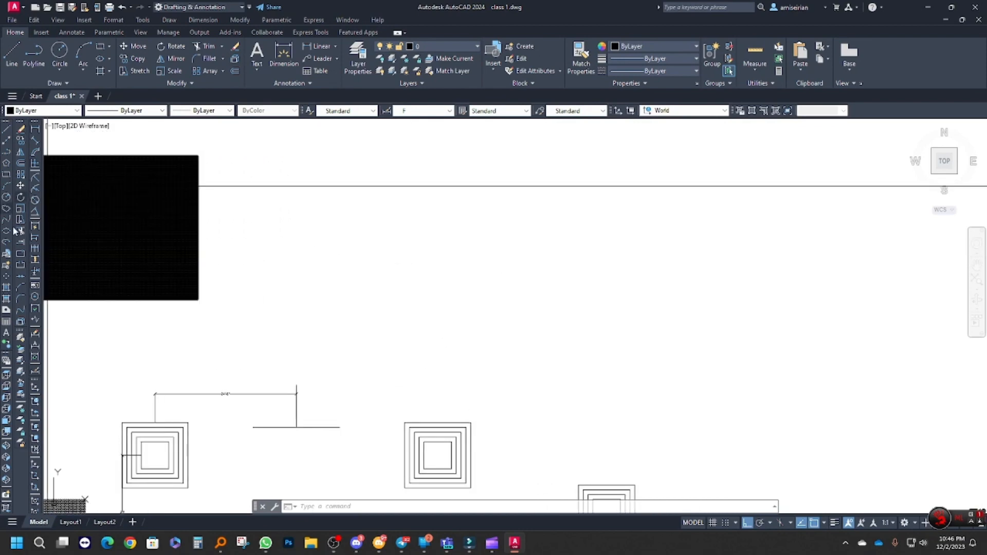
{"action": "left_click", "coordinate": [6, 198]}
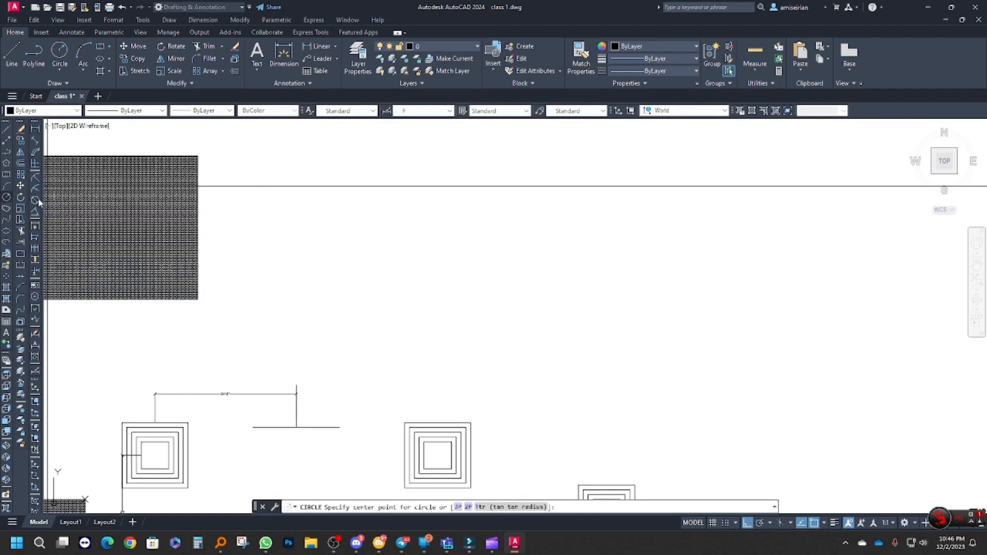
{"action": "middle_click_drag", "start_coordinate": [499, 293], "coordinate": [410, 298]}
{"action": "left_click", "coordinate": [475, 287]}
{"action": "left_click", "coordinate": [496, 315]}
{"action": "left_click", "coordinate": [455, 309]}
{"action": "left_click", "coordinate": [420, 277]}
{"action": "scroll", "coordinate": [429, 282], "scroll_direction": "up", "scroll_amount": 2}
{"action": "scroll", "coordinate": [394, 302], "scroll_direction": "up", "scroll_amount": 2}
{"action": "key", "text": "Escape"}
{"action": "key", "text": "Escape"}
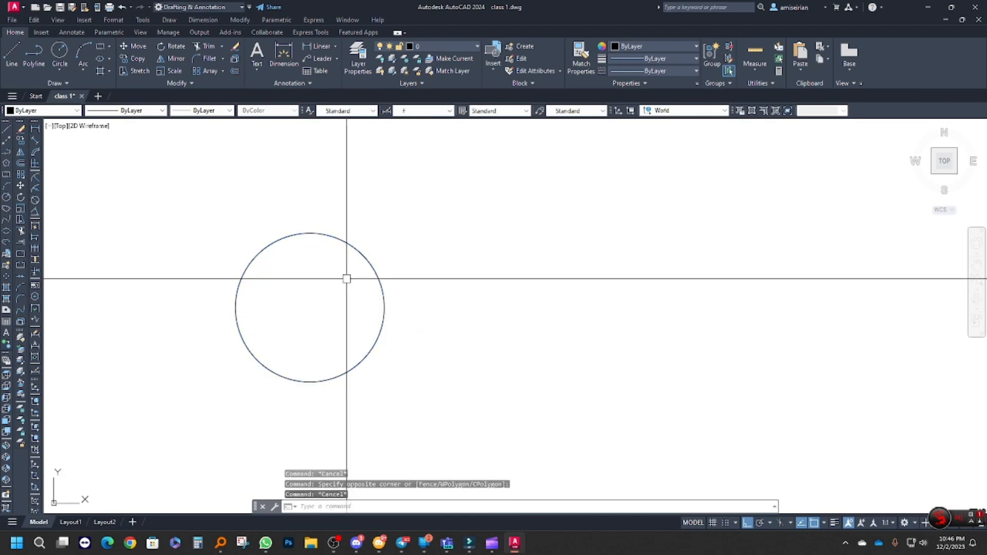
Draw a second circle with a radius of about 4'-8" to the right of the first circle.
{"action": "left_click", "coordinate": [7, 196]}
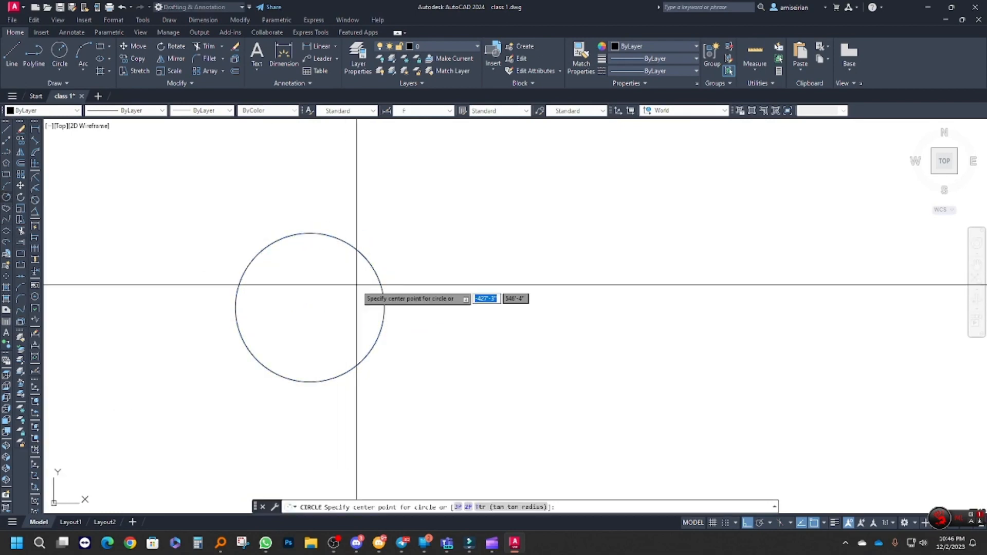
{"action": "middle_click_drag", "start_coordinate": [479, 297], "coordinate": [442, 301]}
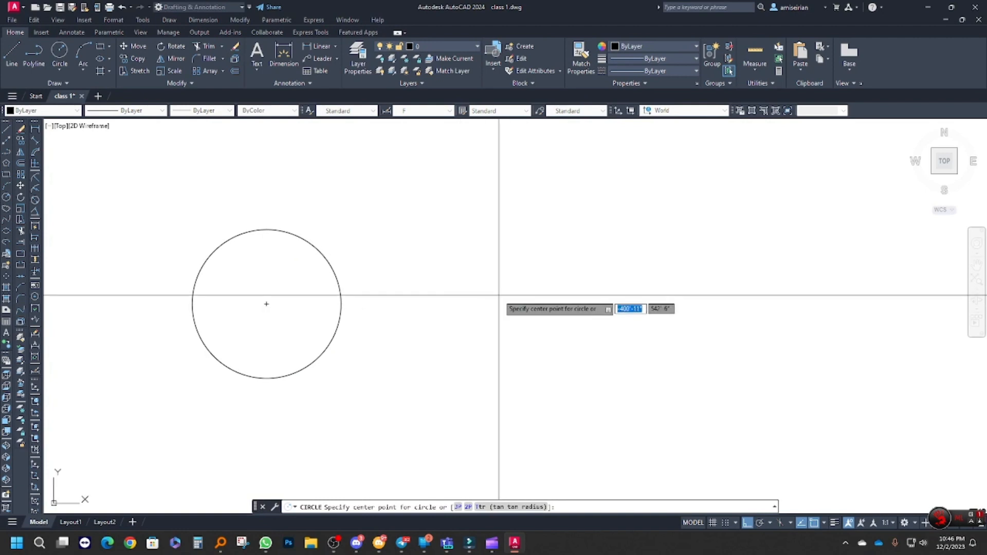
{"action": "left_click", "coordinate": [499, 295]}
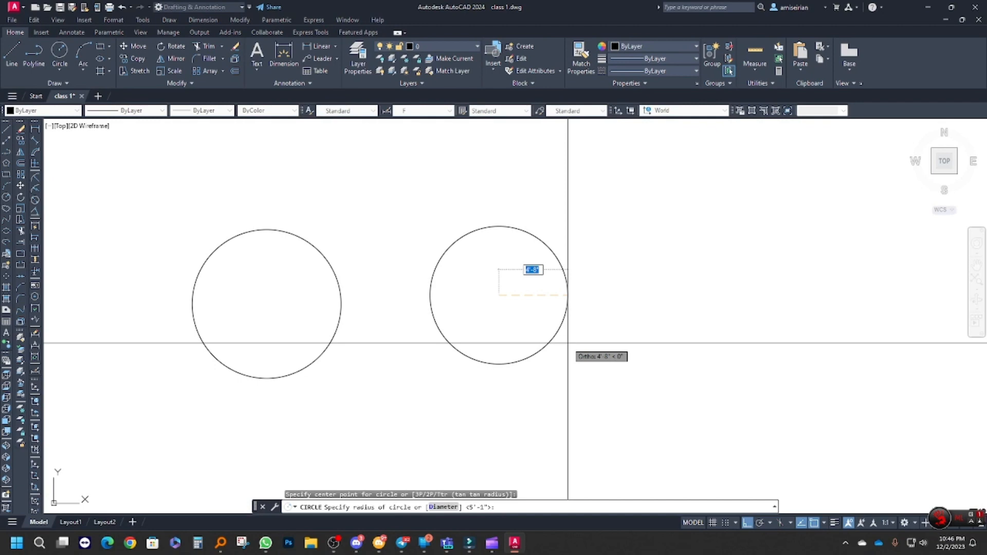
{"action": "left_click", "coordinate": [567, 342]}
{"action": "left_click", "coordinate": [567, 295]}
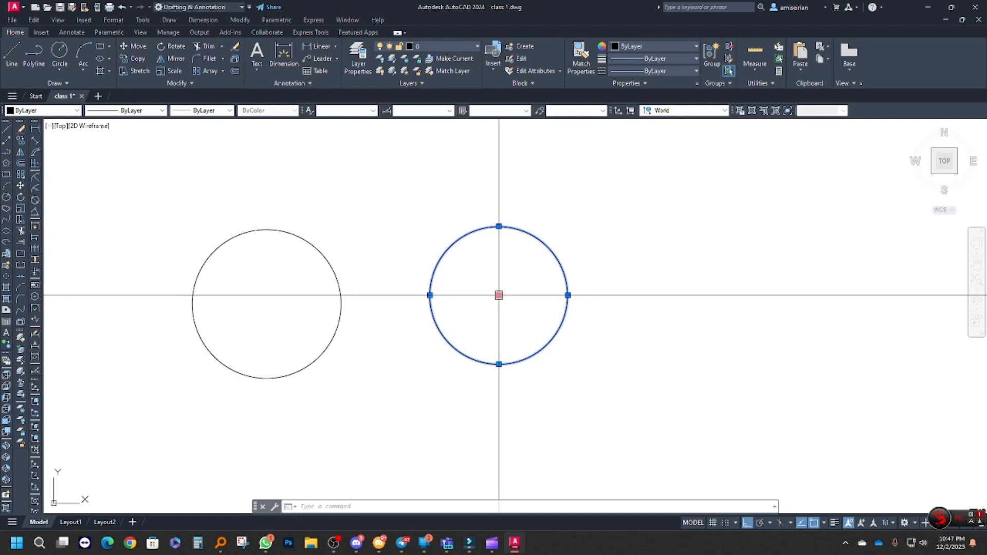
{"action": "key", "text": "Escape"}
{"action": "key", "text": "Escape"}
{"action": "key", "text": "Escape"}
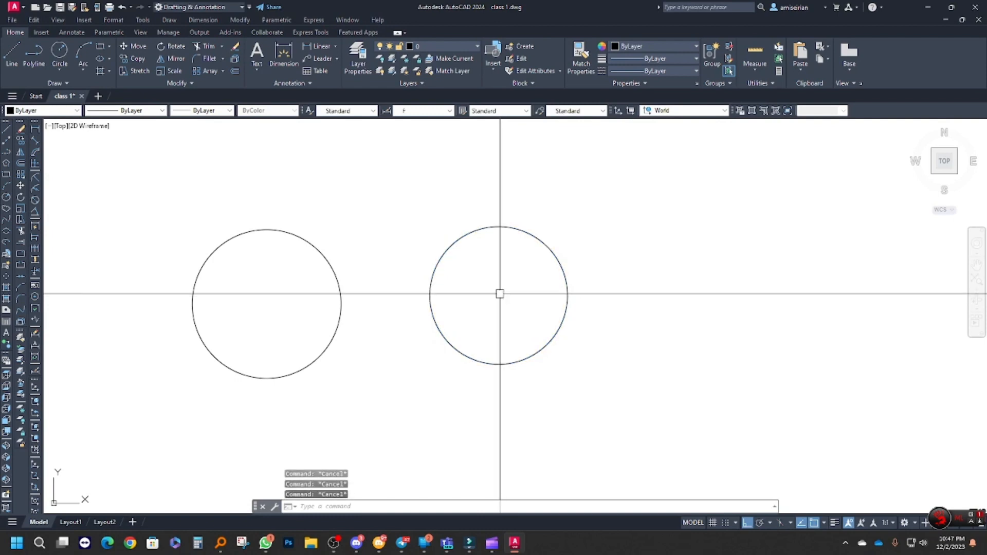
Draw a third circle with a radius of 60 just to the right of the second circle.
{"action": "key", "text": "Return"}
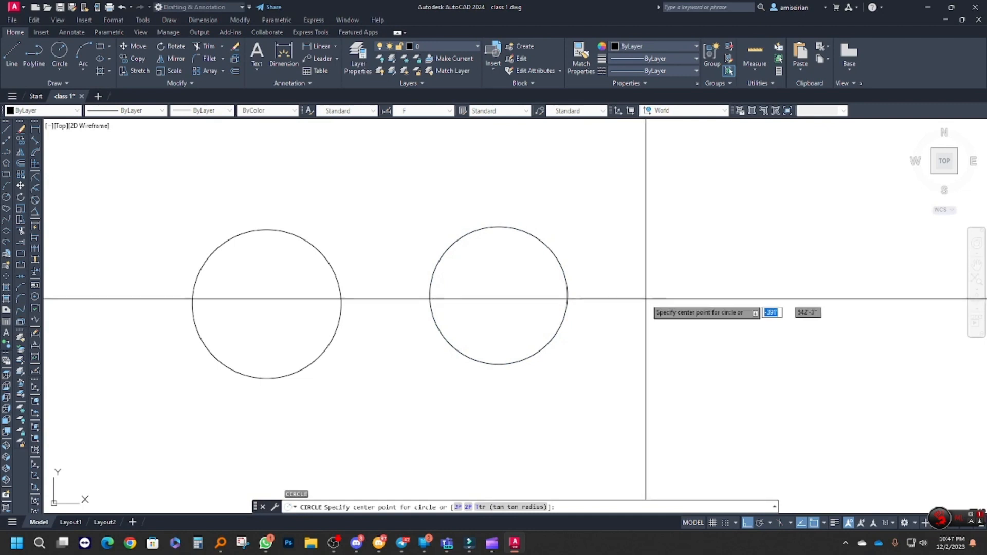
{"action": "left_click", "coordinate": [646, 299]}
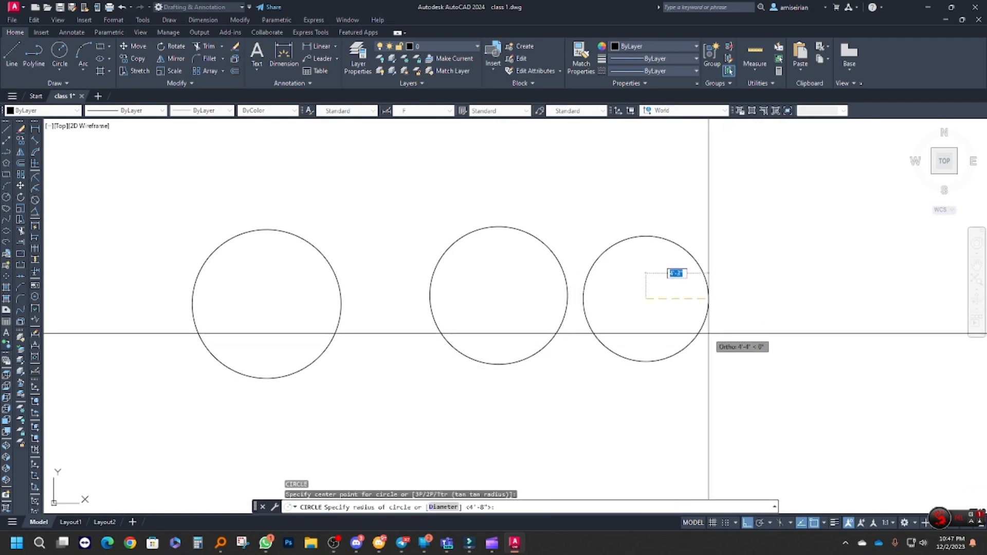
{"action": "type", "text": "60"}
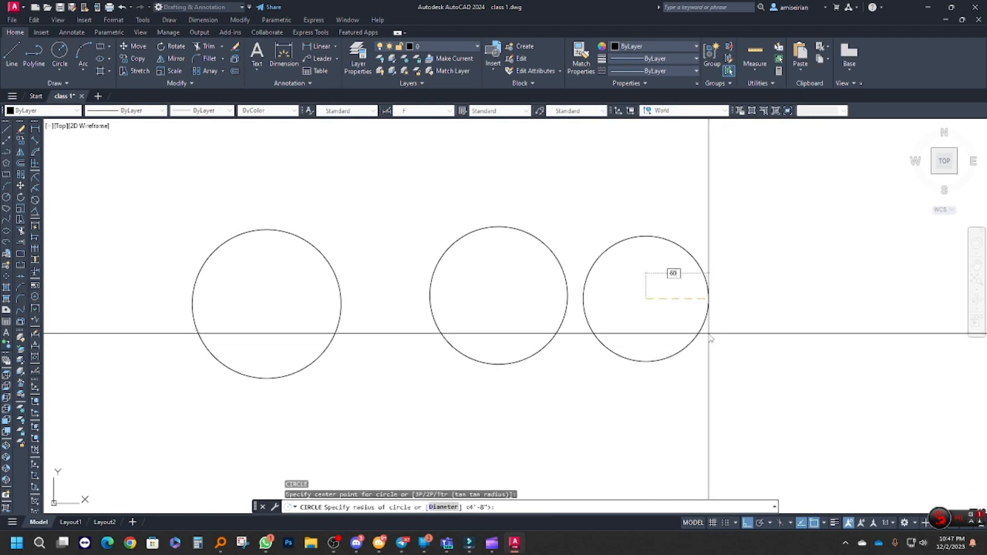
{"action": "key", "text": "Return"}
{"action": "key", "text": "Escape"}
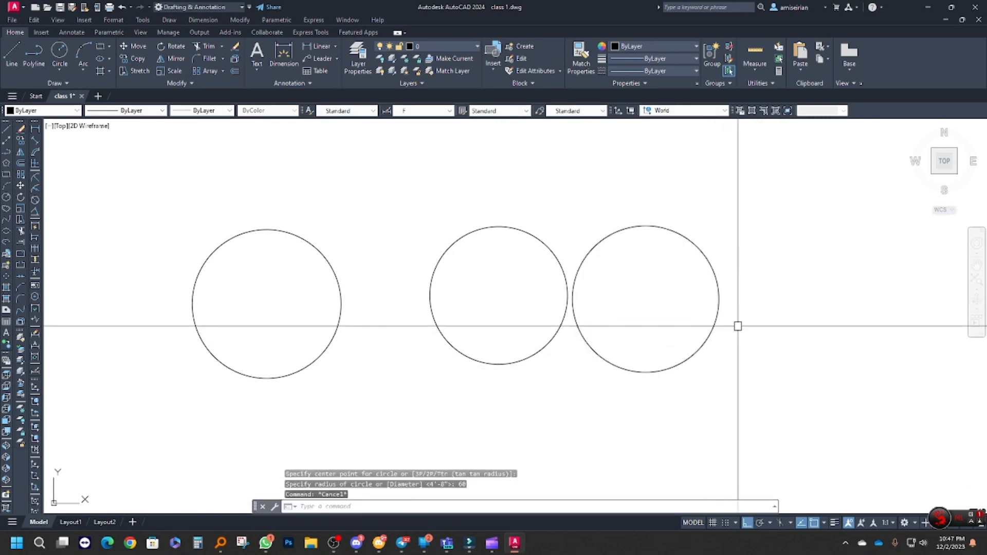
Add a linear dimension from the third circle's center to its right quadrant, placed along the radius.
{"action": "left_click", "coordinate": [738, 326]}
{"action": "left_click", "coordinate": [679, 276]}
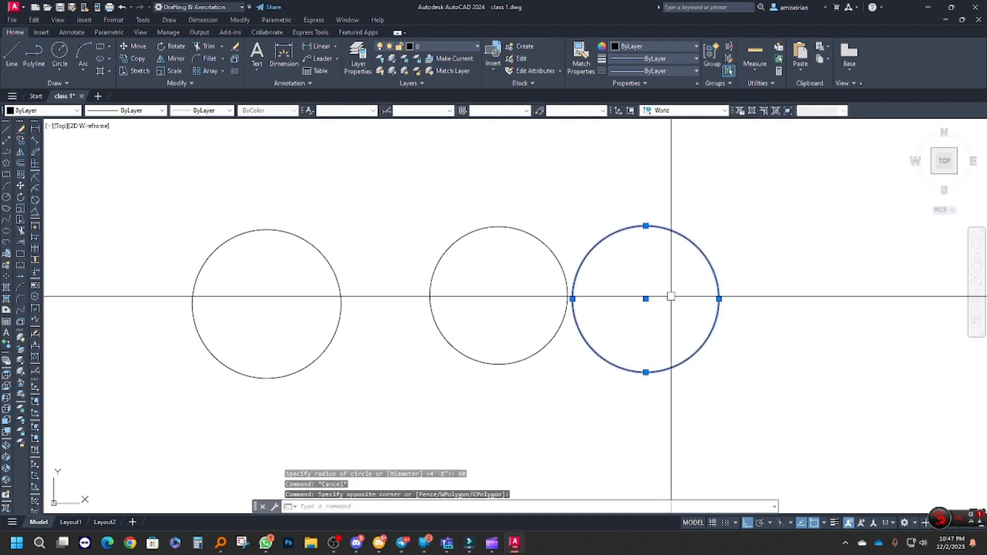
{"action": "left_click", "coordinate": [36, 135]}
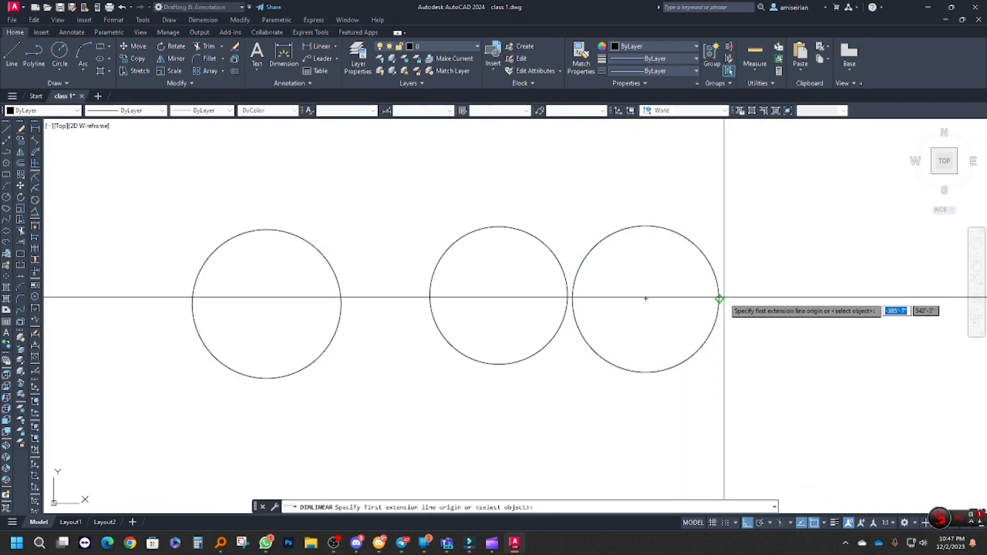
{"action": "left_click", "coordinate": [645, 299]}
{"action": "left_click", "coordinate": [717, 299]}
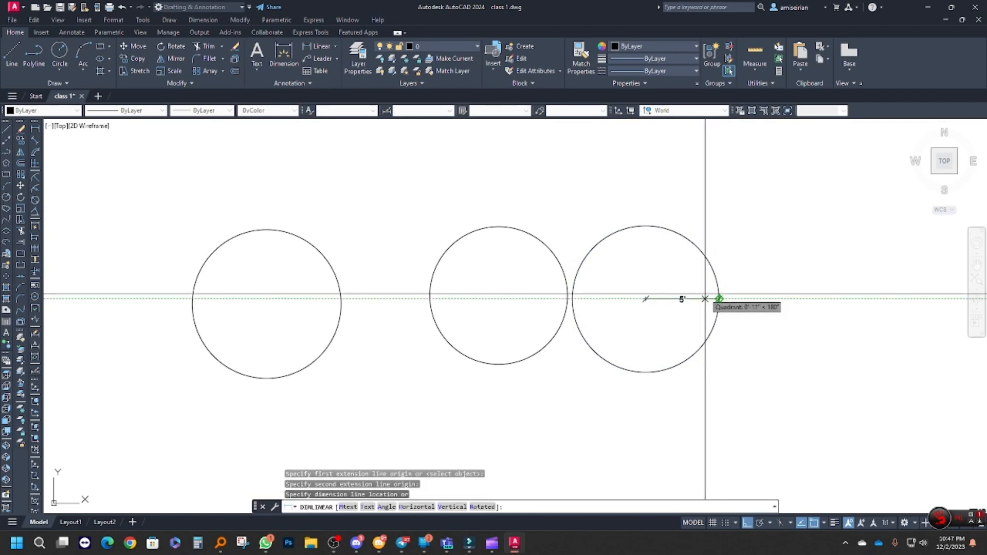
{"action": "scroll", "coordinate": [683, 297], "scroll_direction": "up", "scroll_amount": 3}
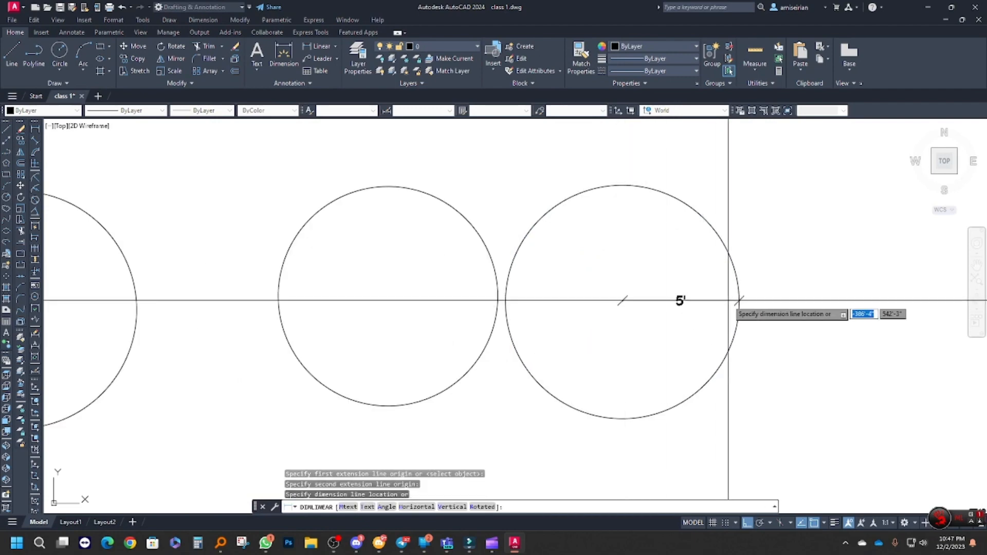
{"action": "left_click", "coordinate": [685, 303]}
{"action": "mouse_move", "coordinate": [659, 304]}
{"action": "middle_mouse_down"}
{"action": "mouse_move", "coordinate": [575, 304]}
{"action": "mouse_move", "coordinate": [525, 333]}
{"action": "mouse_move", "coordinate": [402, 280]}
{"action": "mouse_move", "coordinate": [391, 298]}
{"action": "middle_mouse_up"}
{"action": "scroll", "coordinate": [575, 304], "scroll_direction": "down", "scroll_amount": 2}
{"action": "key", "text": "Escape"}
{"action": "scroll", "coordinate": [508, 320], "scroll_direction": "up", "scroll_amount": 1}
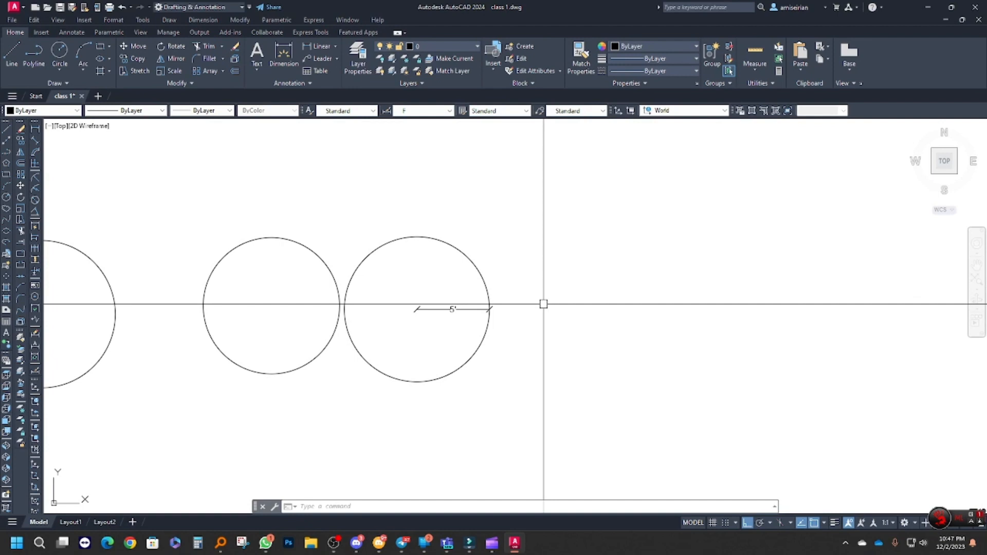
{"action": "type", "text": "c"}
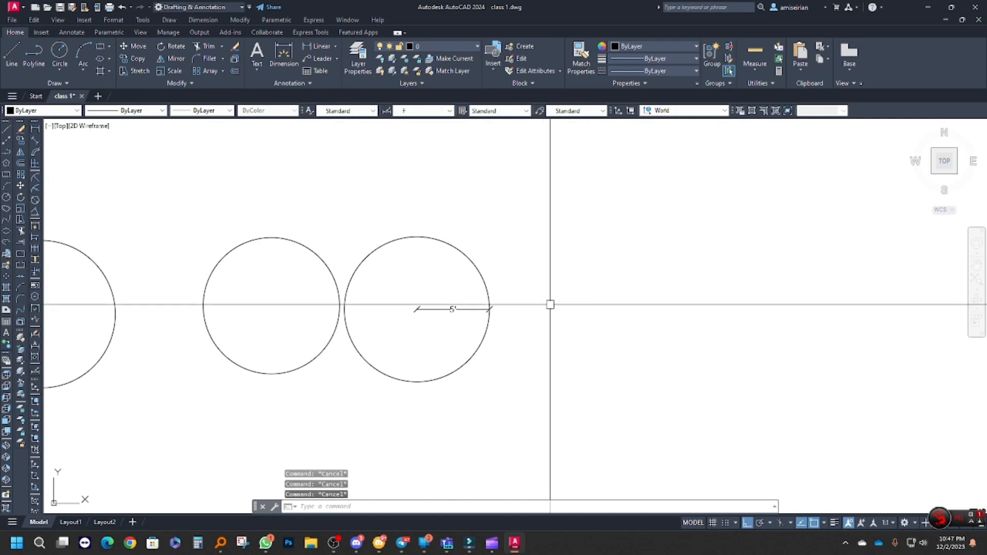
{"action": "key", "text": "Return"}
{"action": "scroll", "coordinate": [517, 329], "scroll_direction": "down", "scroll_amount": 3}
{"action": "scroll", "coordinate": [511, 324], "scroll_direction": "up", "scroll_amount": 2}
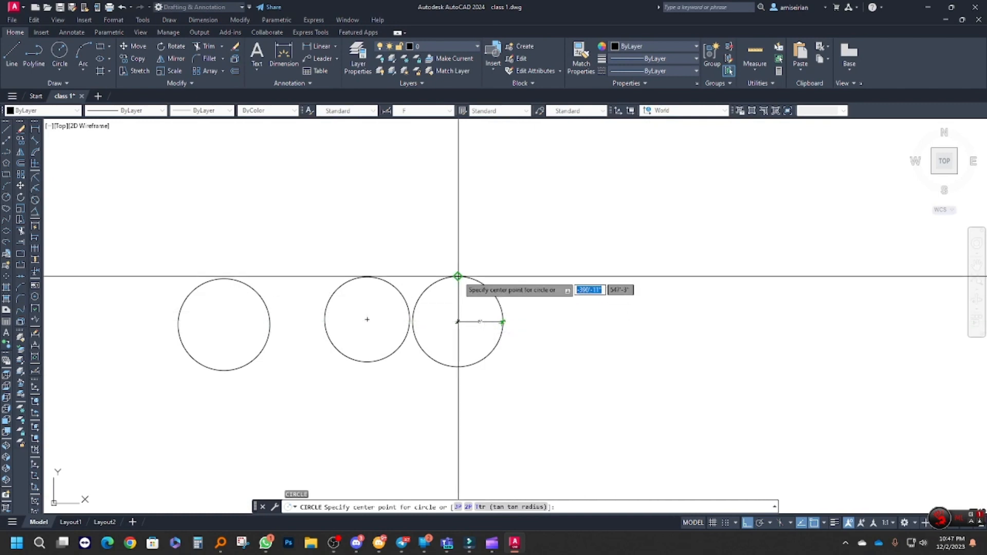
{"action": "middle_click_drag", "start_coordinate": [622, 321], "coordinate": [581, 320]}
{"action": "key", "text": "Escape"}
{"action": "key", "text": "Escape"}
{"action": "key", "text": "Escape"}
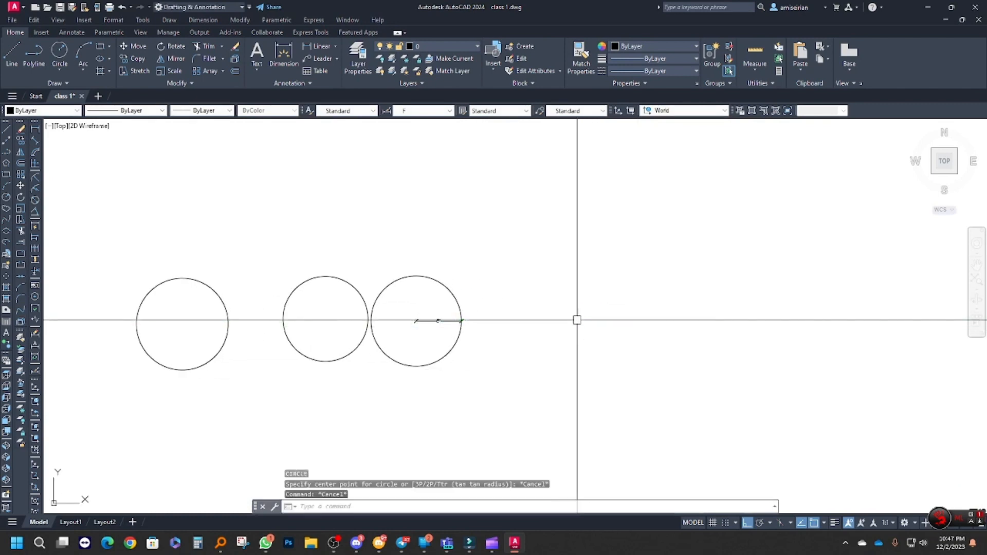
{"action": "left_click", "coordinate": [6, 197]}
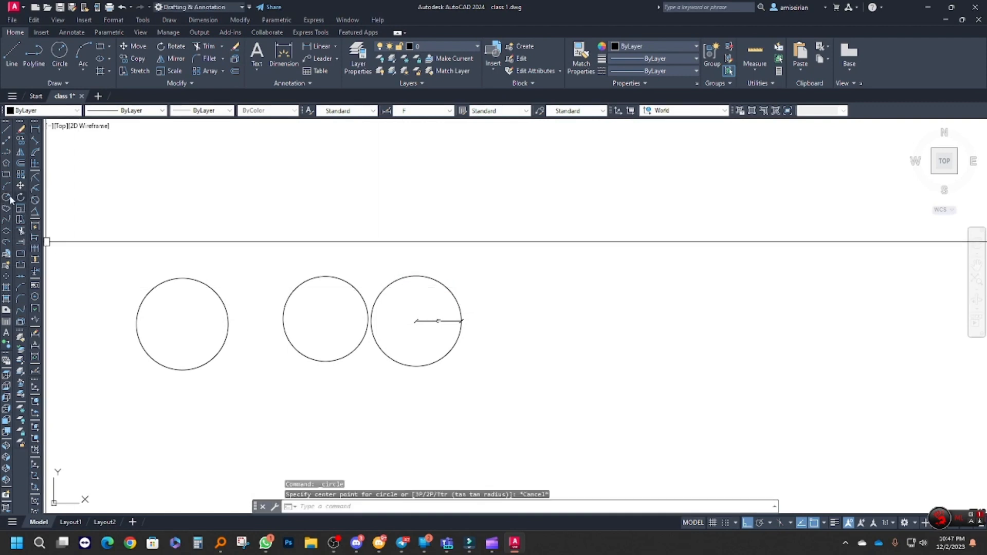
{"action": "key", "text": "Escape"}
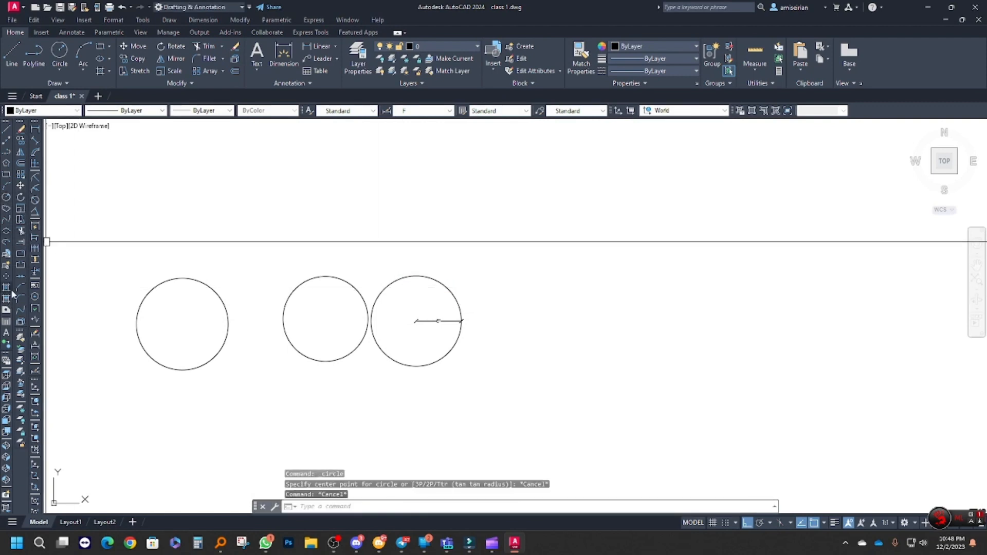
{"action": "key", "text": "Escape"}
{"action": "key", "text": "Escape"}
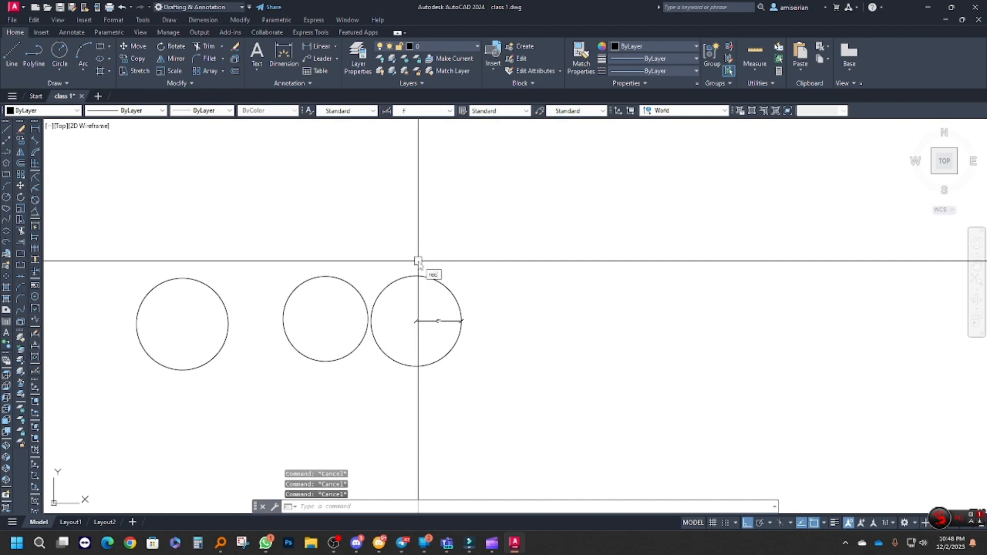
Draw a rectangle above and to the right of the dimensioned circle.
{"action": "key", "text": "Return"}
{"action": "left_click", "coordinate": [465, 203]}
{"action": "left_click", "coordinate": [553, 259]}
{"action": "key", "text": "Return"}
{"action": "key", "text": "Escape"}
{"action": "left_click", "coordinate": [562, 284]}
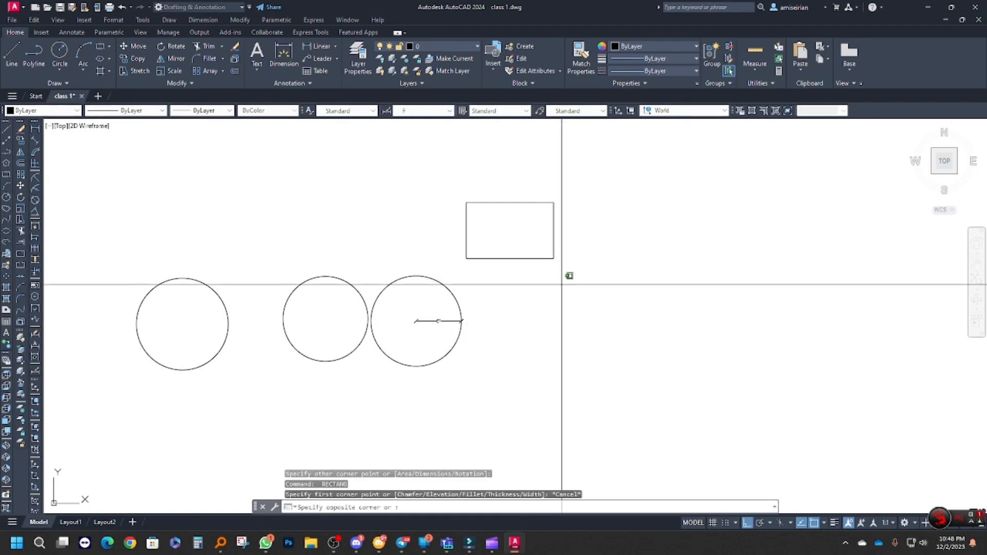
{"action": "left_click", "coordinate": [513, 238]}
{"action": "middle_click_drag", "start_coordinate": [514, 246], "coordinate": [509, 266]}
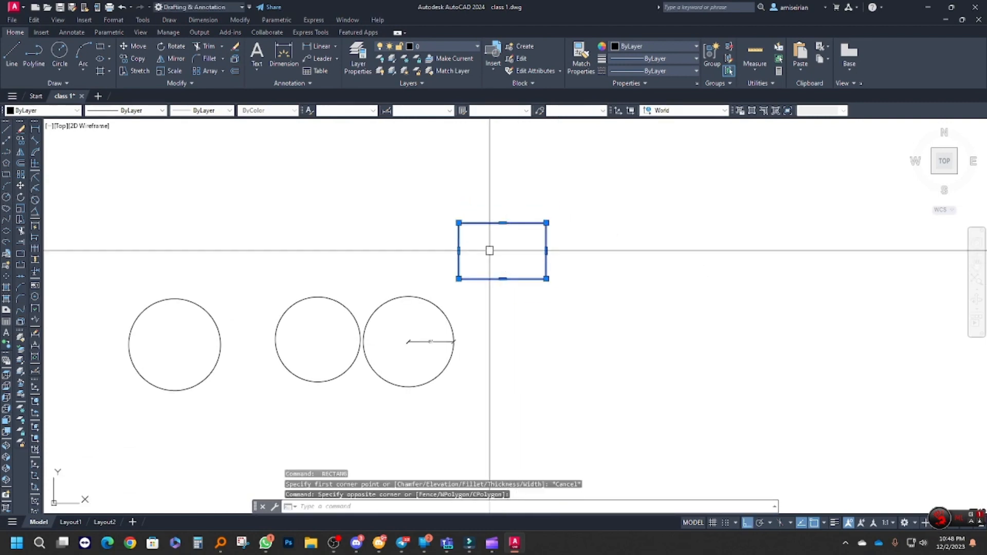
{"action": "key", "text": "Escape"}
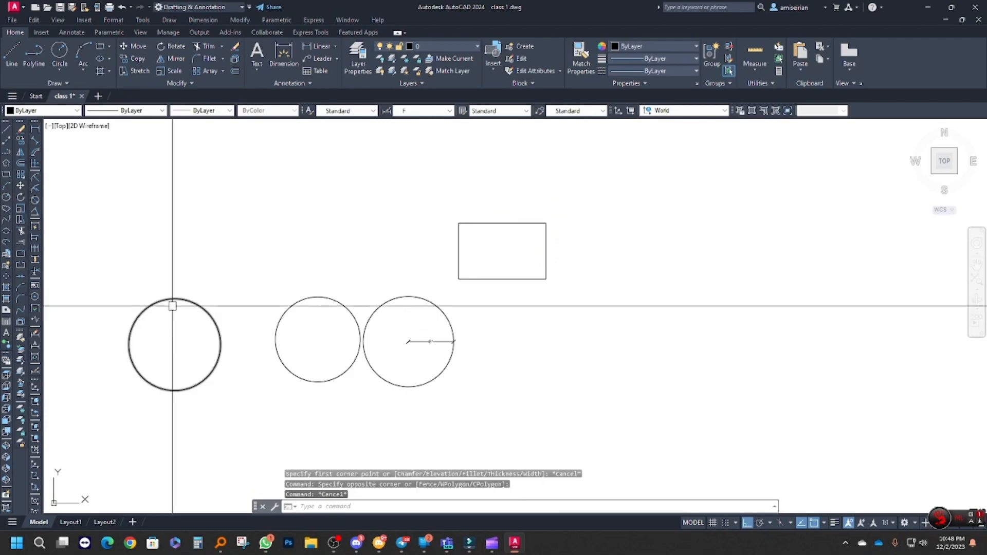
Hatch the inside of the rectangle and set its hatch pattern to ANGLE.
{"action": "left_click", "coordinate": [7, 290]}
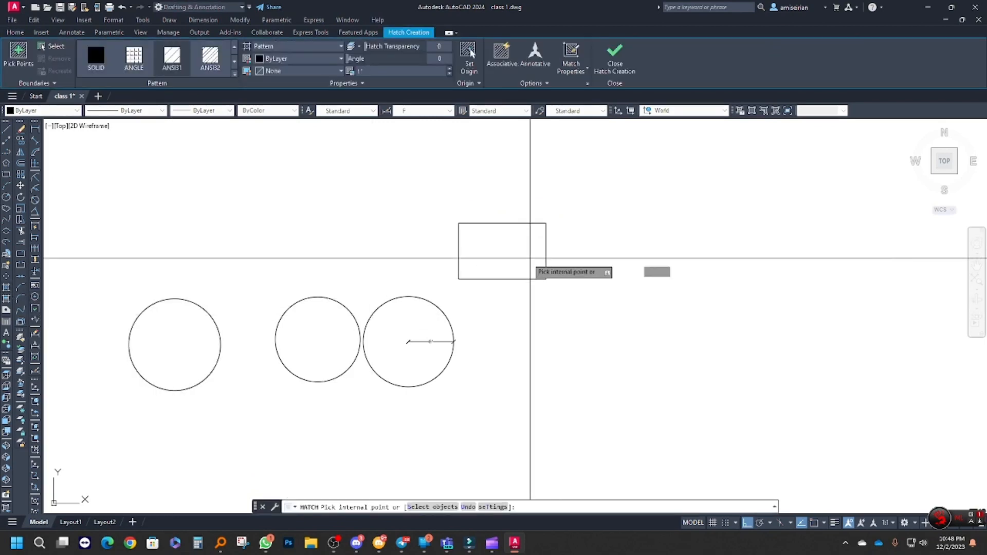
{"action": "left_click", "coordinate": [530, 258]}
{"action": "key", "text": "Return"}
{"action": "left_click", "coordinate": [490, 248]}
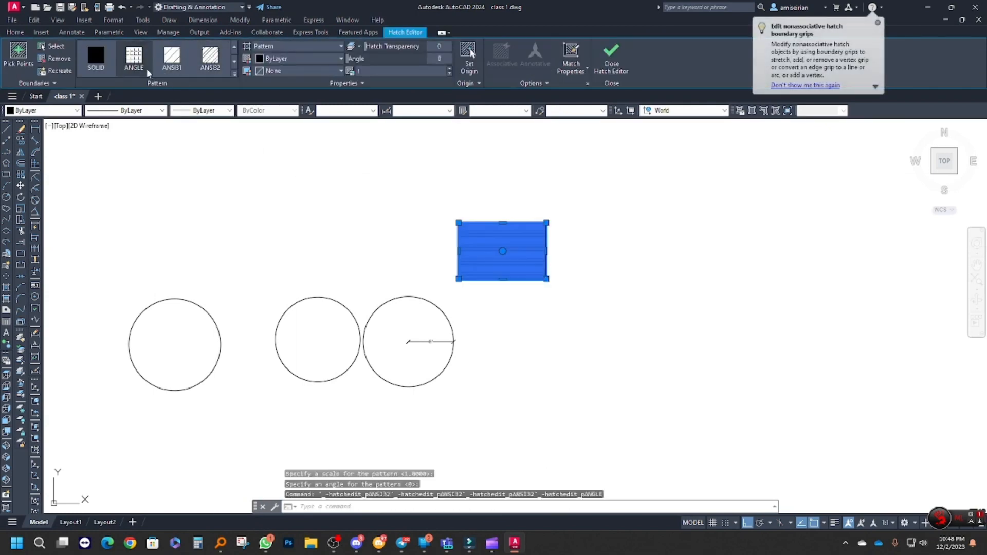
{"action": "left_click", "coordinate": [133, 56]}
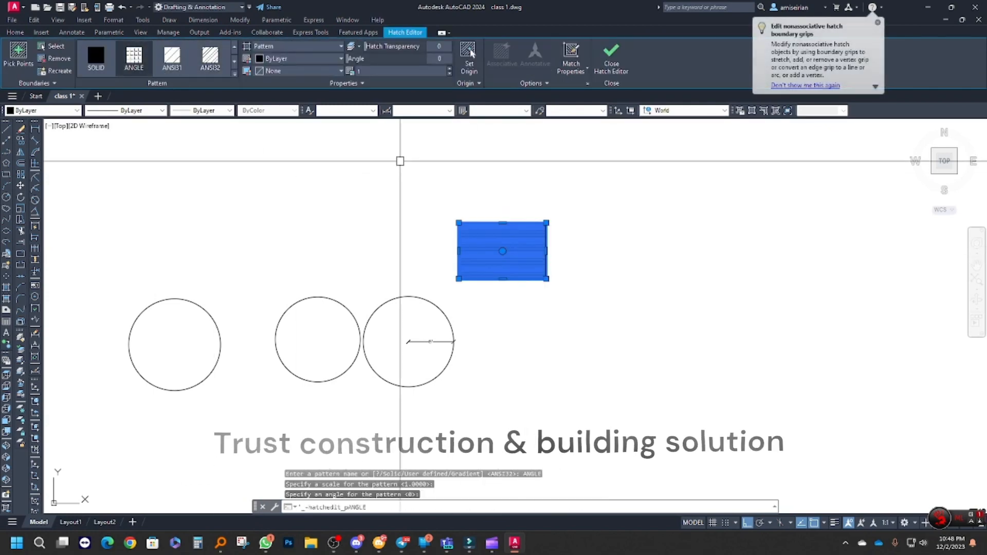
Set the rectangle's hatch pattern scale to 50.
{"action": "left_click", "coordinate": [371, 72]}
{"action": "type", "text": "50"}
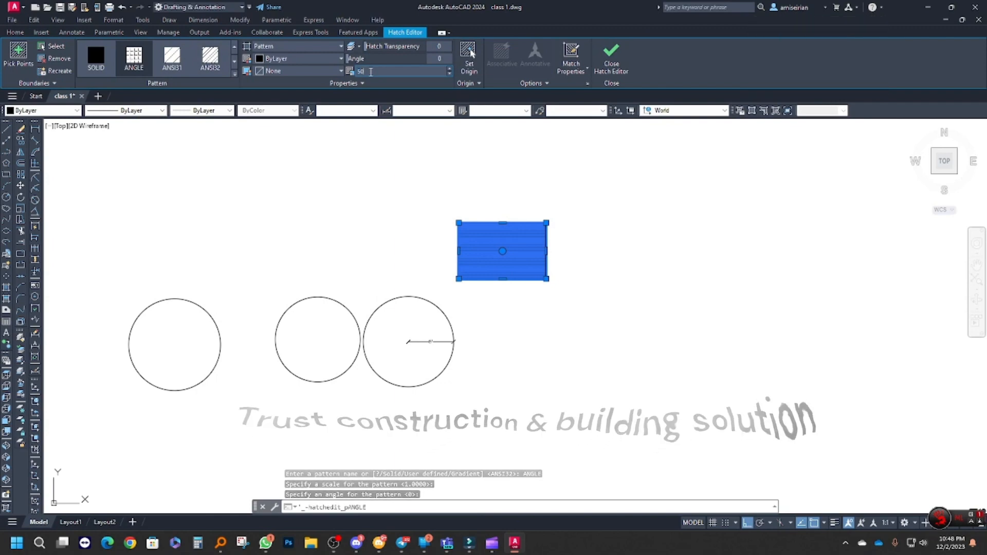
{"action": "key", "text": "Return"}
{"action": "scroll", "coordinate": [509, 260], "scroll_direction": "up", "scroll_amount": 2}
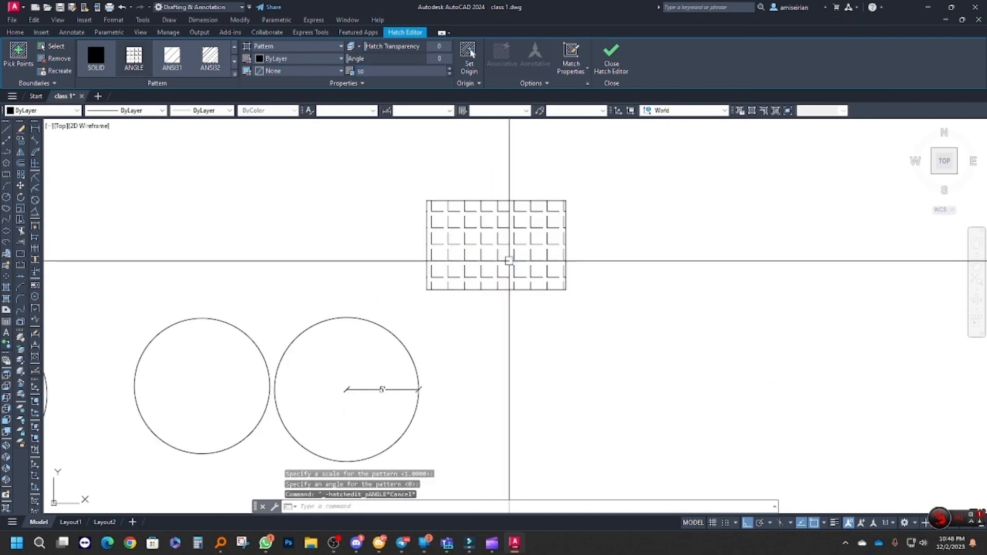
{"action": "left_click", "coordinate": [491, 259]}
{"action": "scroll", "coordinate": [489, 256], "scroll_direction": "down", "scroll_amount": 5}
{"action": "middle_click_drag", "start_coordinate": [488, 256], "coordinate": [503, 259]}
{"action": "key", "text": "Escape"}
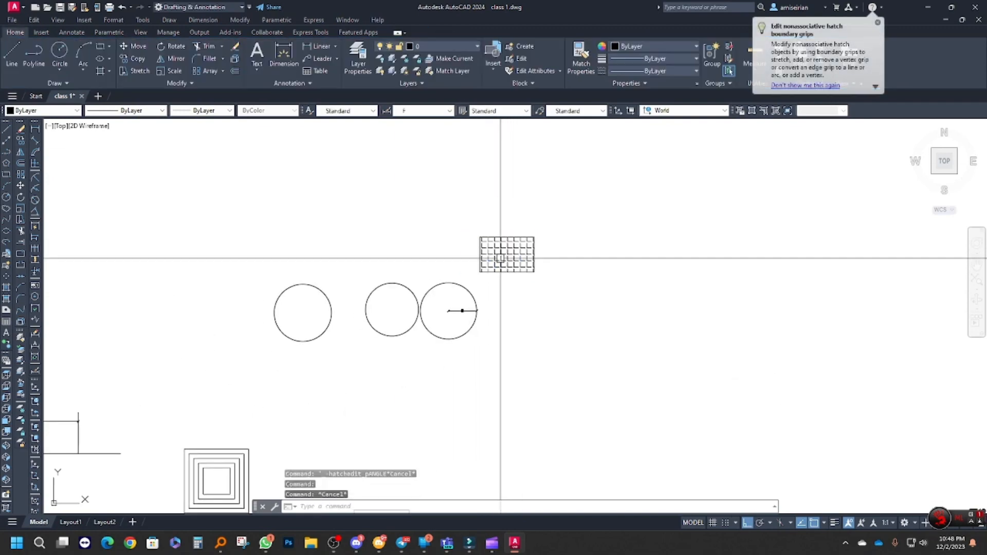
Hatch the insides of all three circles in a single hatch operation.
{"action": "type", "text": "h"}
{"action": "key", "text": "Return"}
{"action": "left_click", "coordinate": [425, 310]}
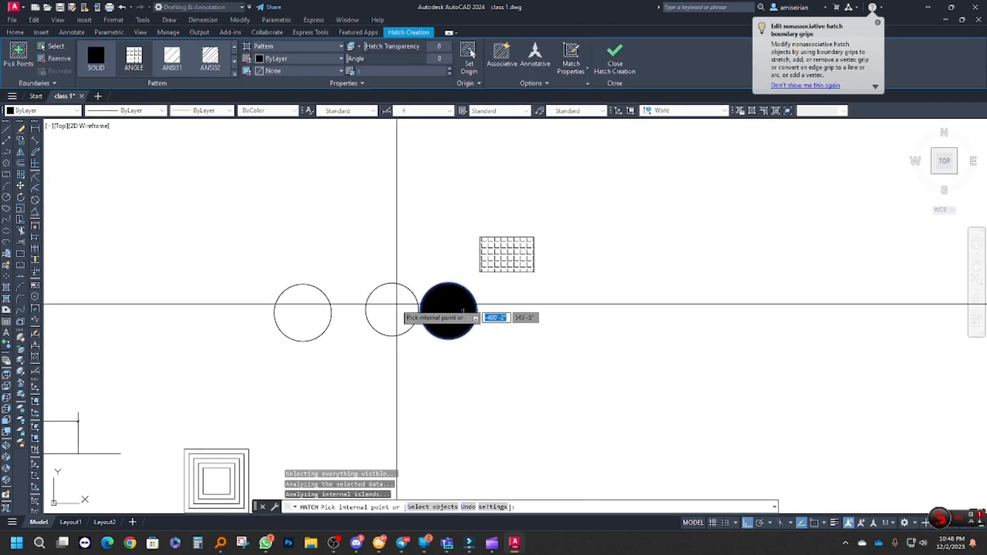
{"action": "left_click", "coordinate": [302, 307]}
{"action": "key", "text": "Escape"}
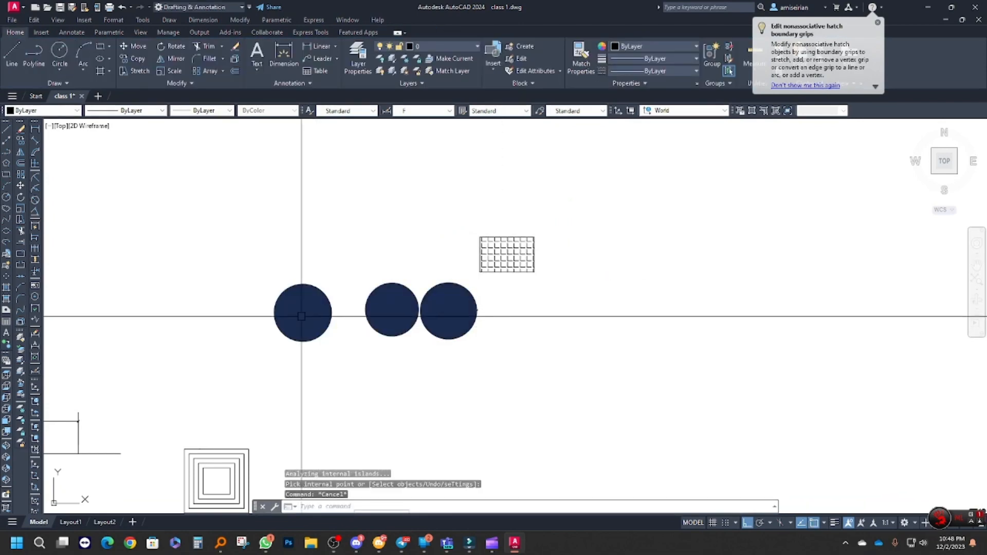
Erase the combined hatch that fills the three circles.
{"action": "left_click", "coordinate": [302, 307]}
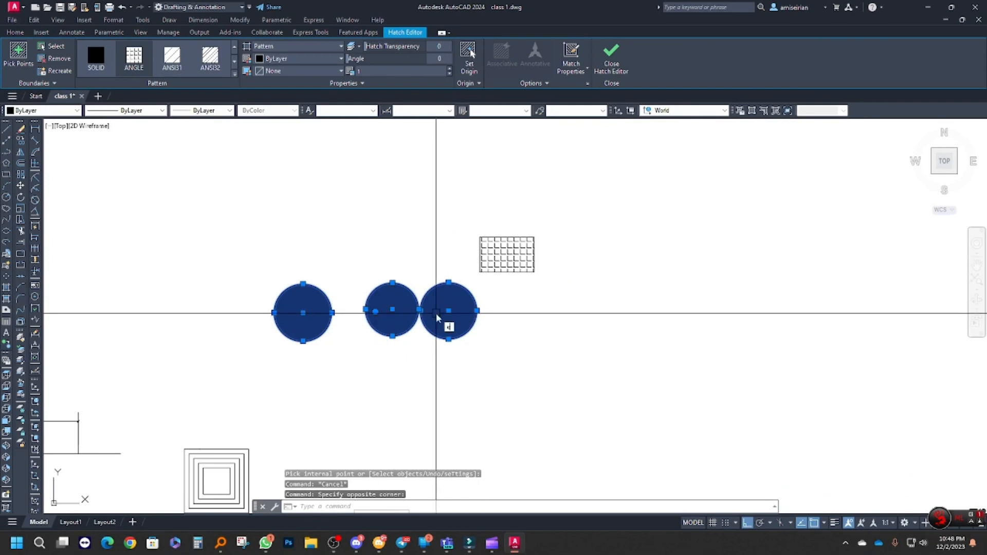
{"action": "type", "text": "e"}
{"action": "key", "text": "Return"}
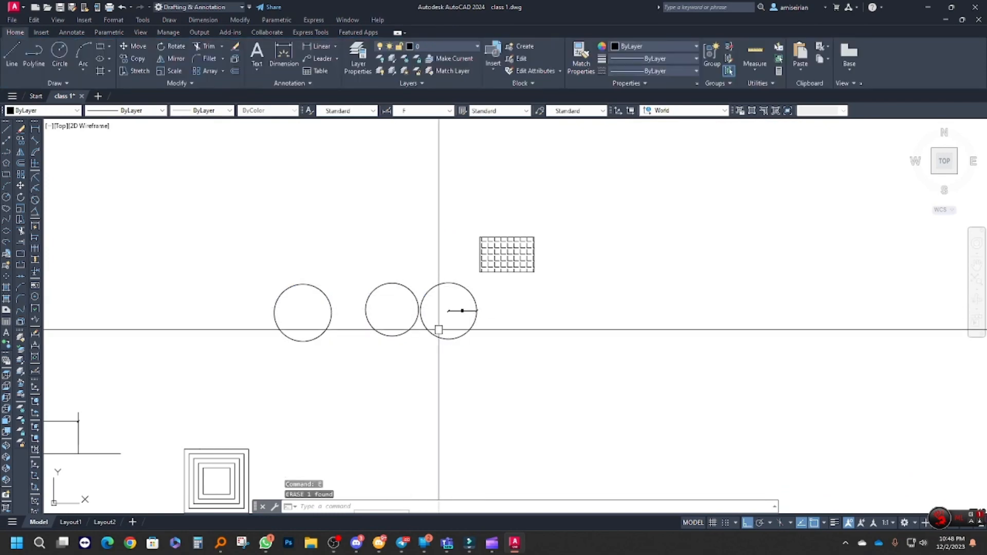
Hatch only the inside of the leftmost circle with the ANGLE pattern.
{"action": "type", "text": "h"}
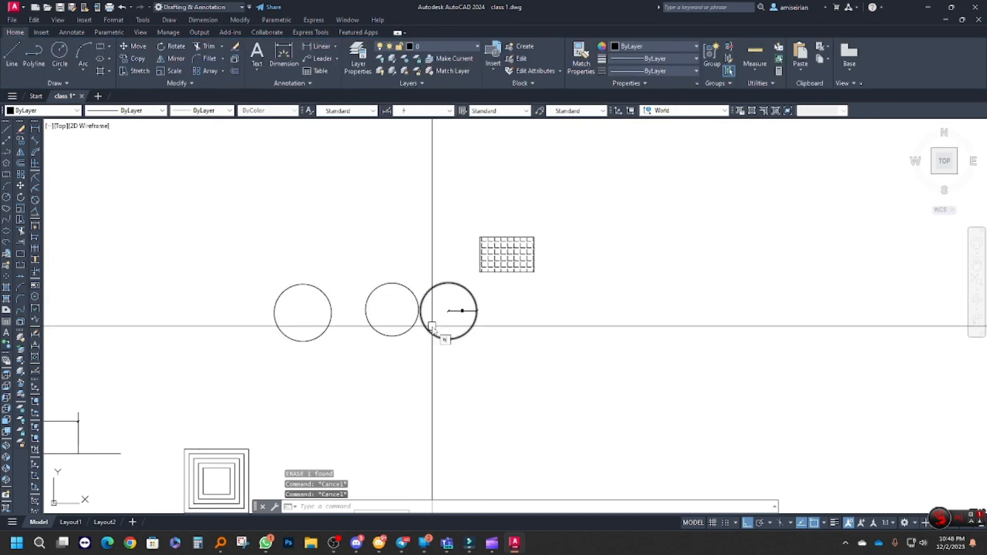
{"action": "key", "text": "Return"}
{"action": "left_click", "coordinate": [304, 313]}
{"action": "key", "text": "Return"}
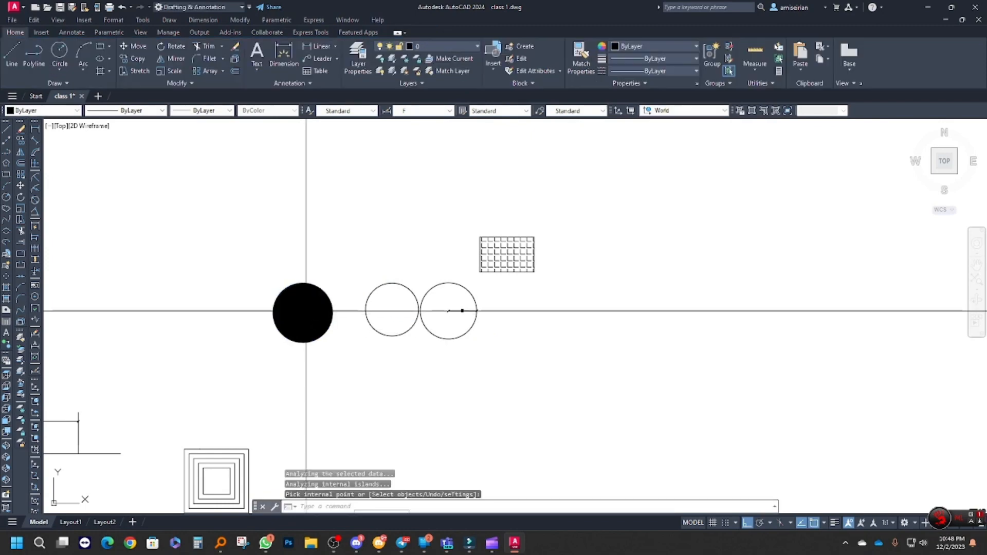
Set the leftmost circle's hatch pattern scale to 50.
{"action": "middle_click_drag", "start_coordinate": [306, 312], "coordinate": [308, 314]}
{"action": "scroll", "coordinate": [308, 314], "scroll_direction": "up", "scroll_amount": 4}
{"action": "left_click", "coordinate": [306, 309]}
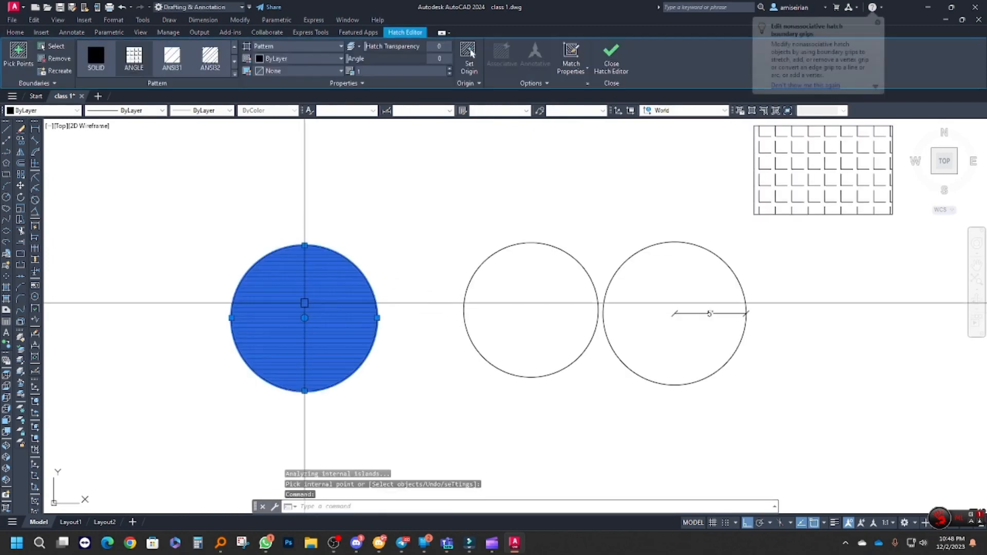
{"action": "left_click", "coordinate": [368, 73]}
{"action": "type", "text": "50"}
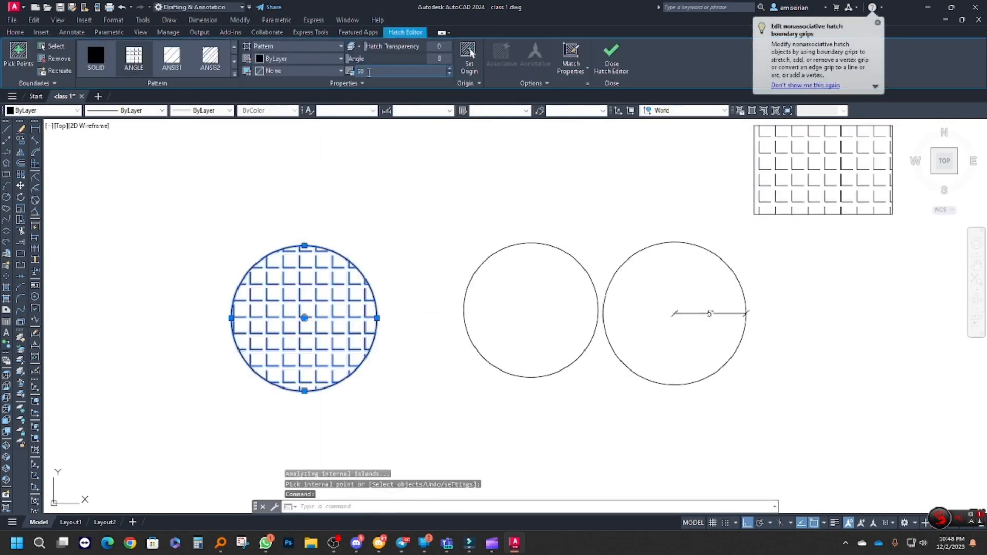
{"action": "scroll", "coordinate": [363, 287], "scroll_direction": "down", "scroll_amount": 4}
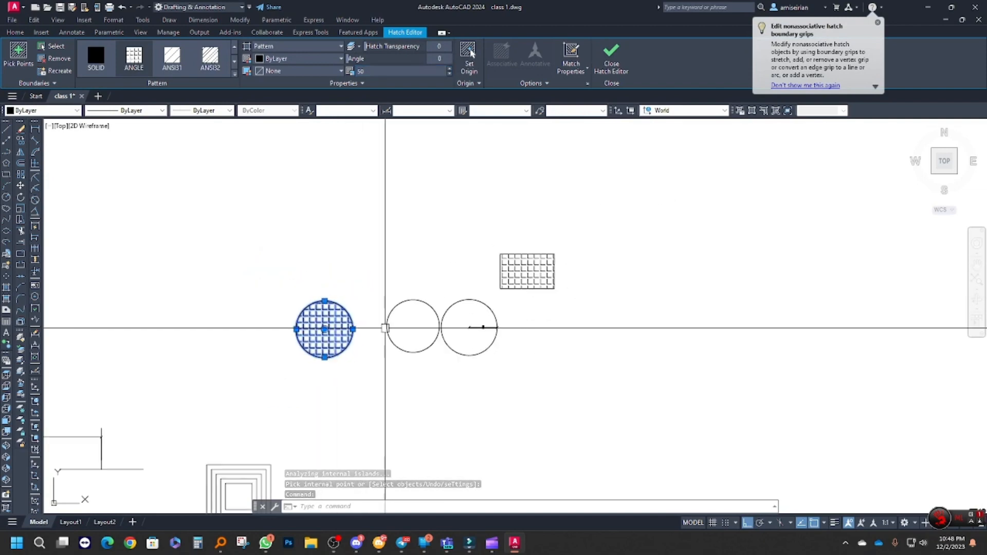
{"action": "key", "text": "Escape"}
{"action": "key", "text": "Escape"}
{"action": "key", "text": "Escape"}
{"action": "left_click", "coordinate": [313, 377]}
{"action": "left_click", "coordinate": [239, 282]}
{"action": "key", "text": "Escape"}
{"action": "key", "text": "Escape"}
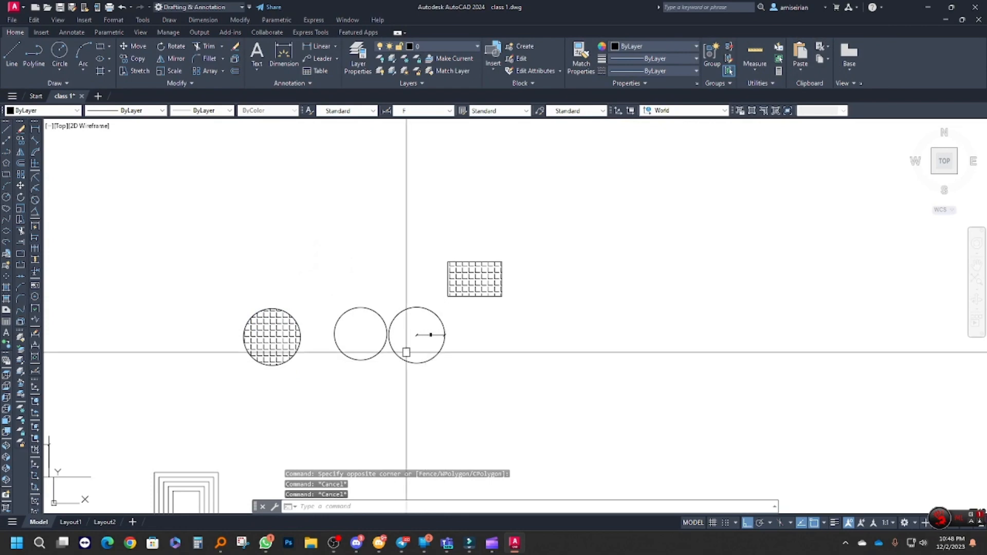
{"action": "left_click", "coordinate": [374, 375]}
{"action": "left_click", "coordinate": [331, 280]}
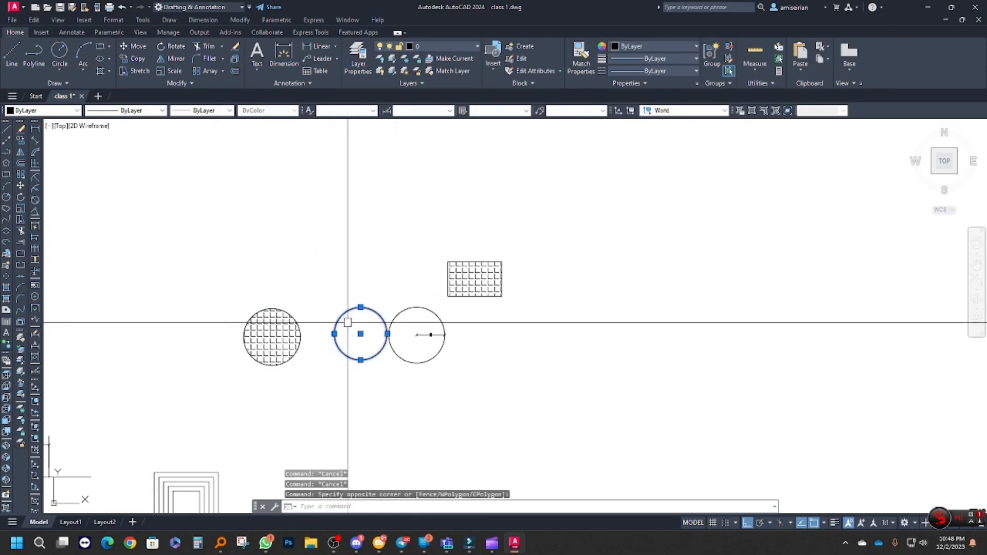
{"action": "key", "text": "Escape"}
{"action": "key", "text": "Escape"}
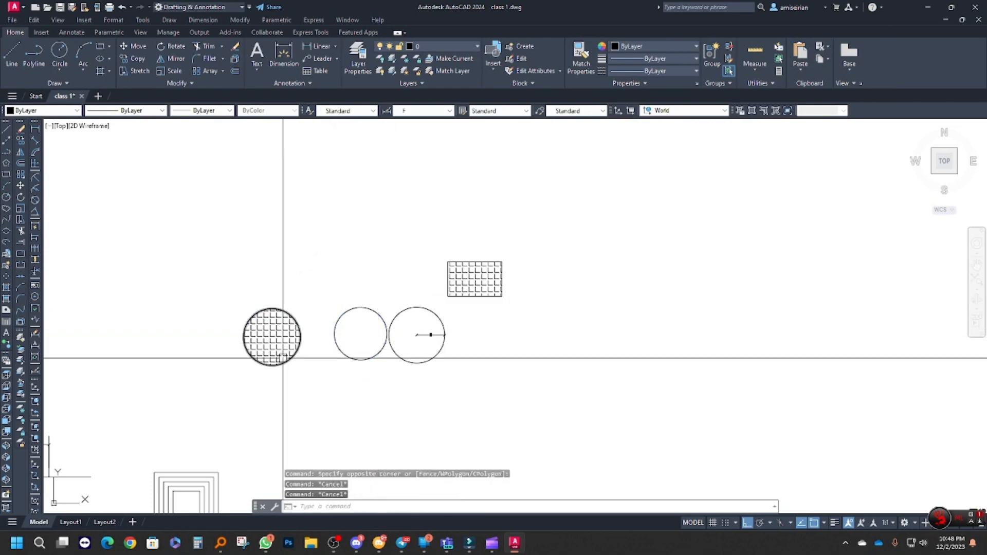
{"action": "middle_click_drag", "start_coordinate": [266, 351], "coordinate": [308, 353]}
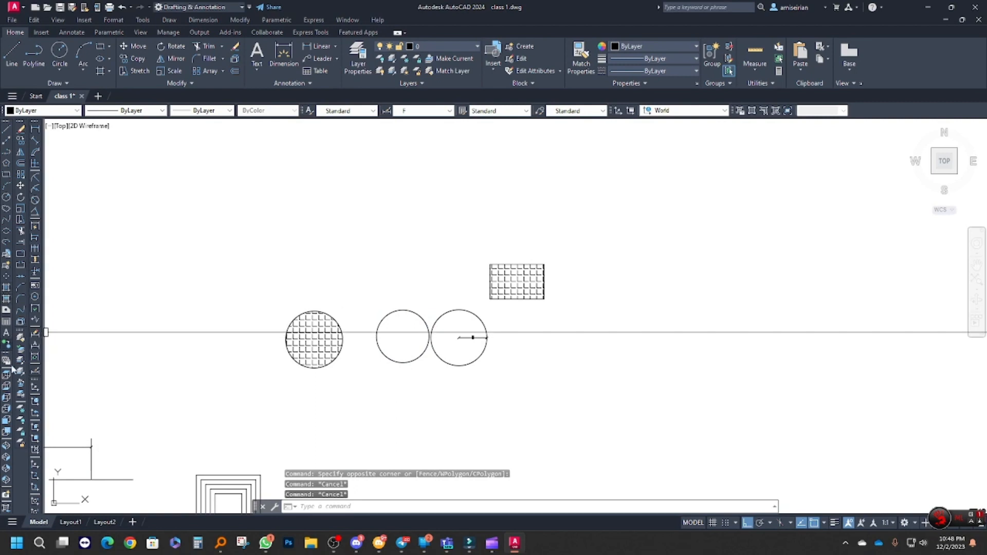
{"action": "left_click", "coordinate": [6, 333]}
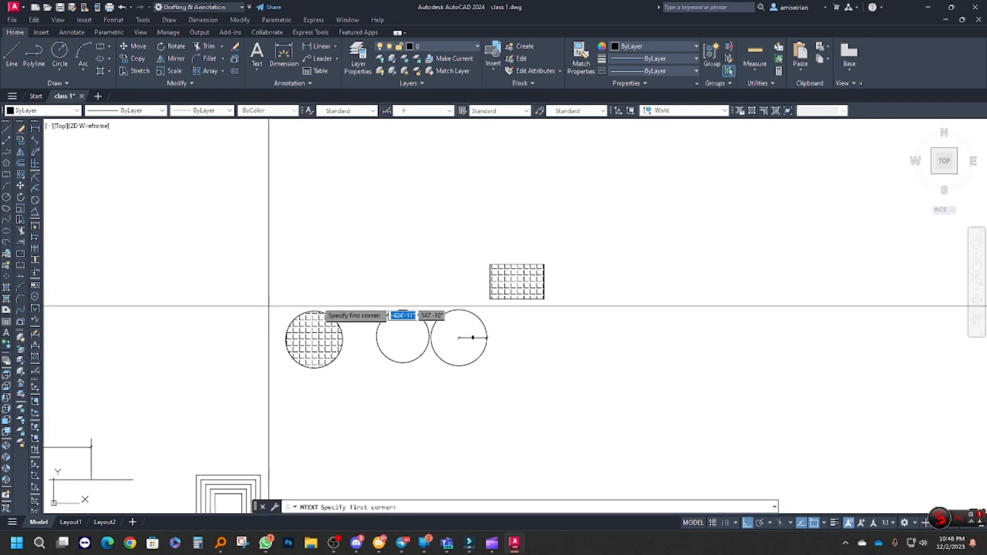
{"action": "middle_click_drag", "start_coordinate": [382, 274], "coordinate": [368, 300]}
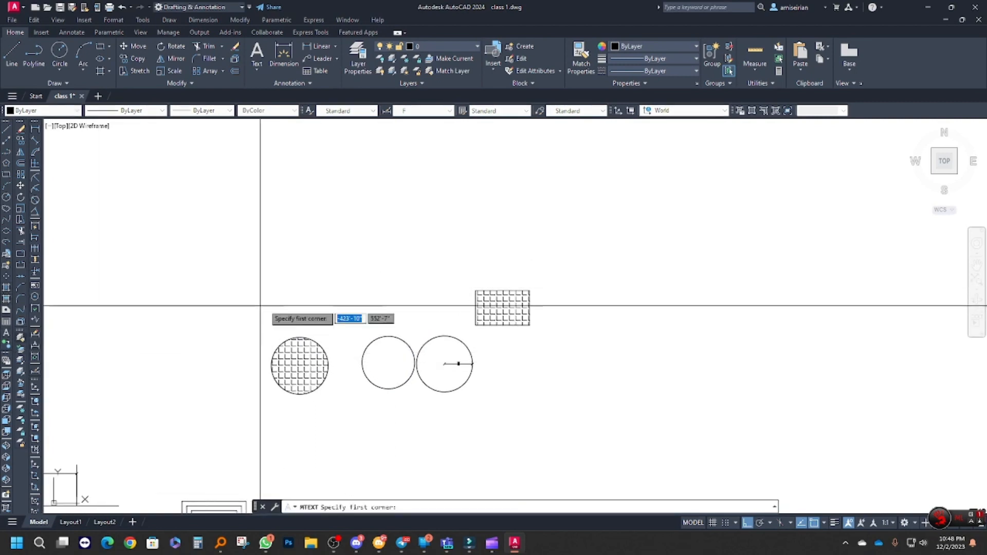
{"action": "key", "text": "Escape"}
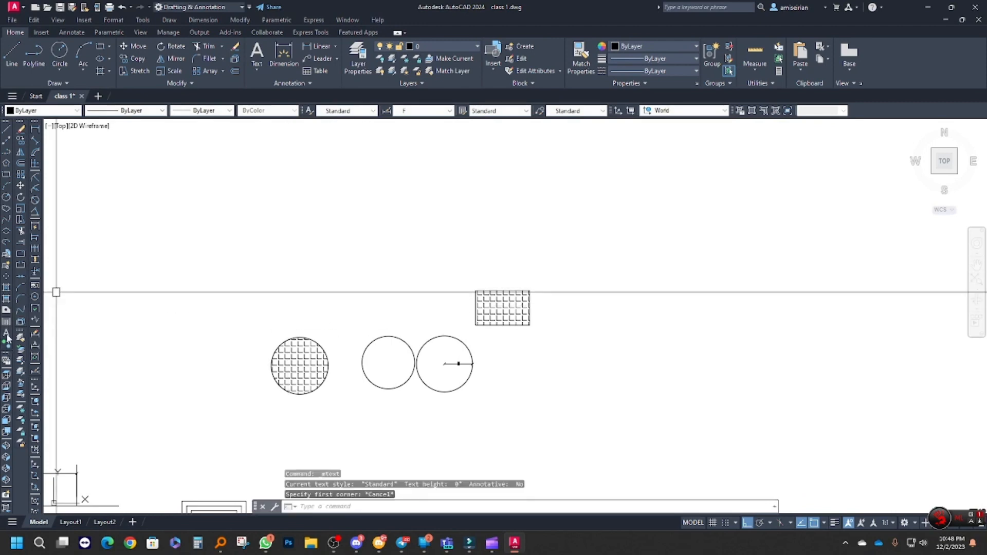
{"action": "left_click", "coordinate": [7, 334]}
{"action": "left_click", "coordinate": [343, 291]}
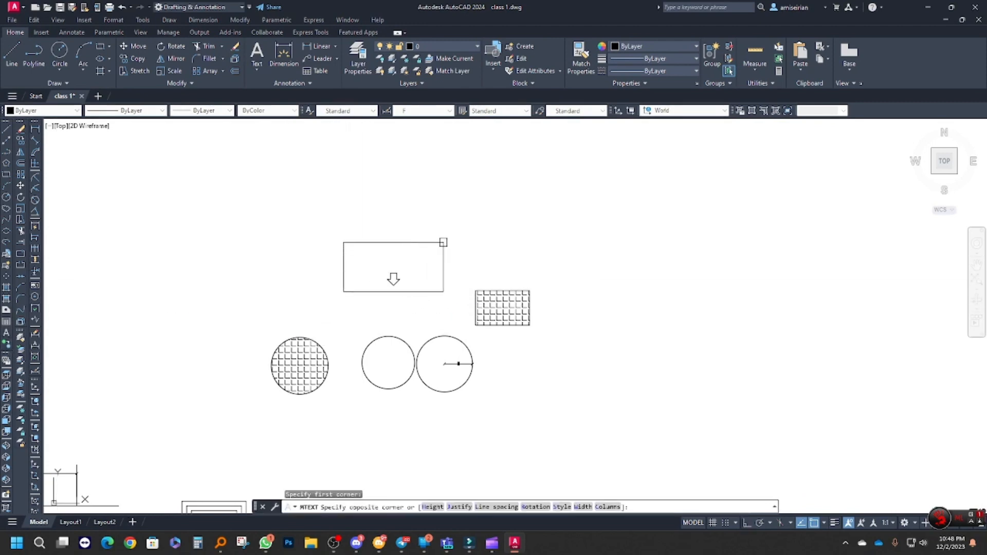
{"action": "left_click", "coordinate": [443, 242]}
{"action": "left_click", "coordinate": [347, 267]}
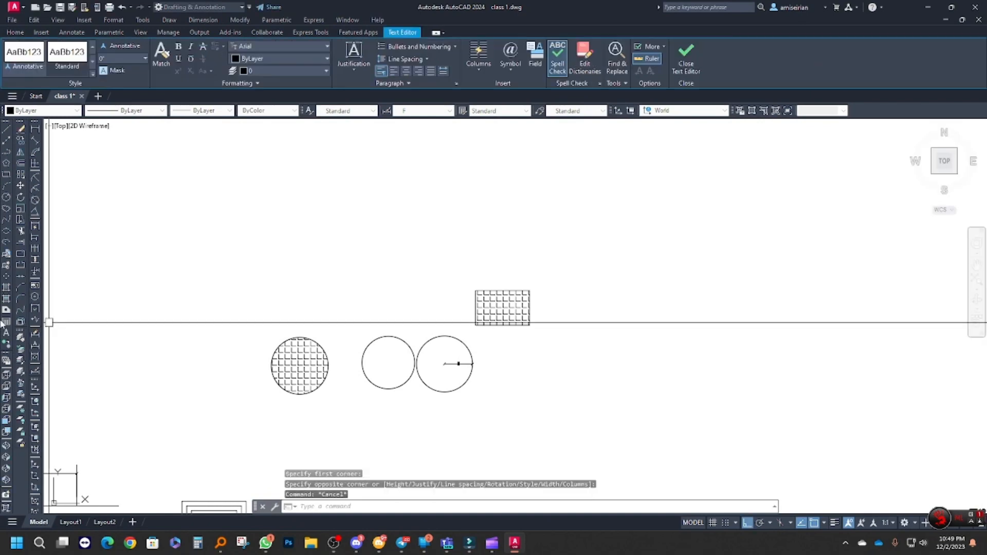
Create a multiline text box in the empty area above the circles and enter TEXT.
{"action": "left_click", "coordinate": [6, 334]}
{"action": "left_click", "coordinate": [326, 288]}
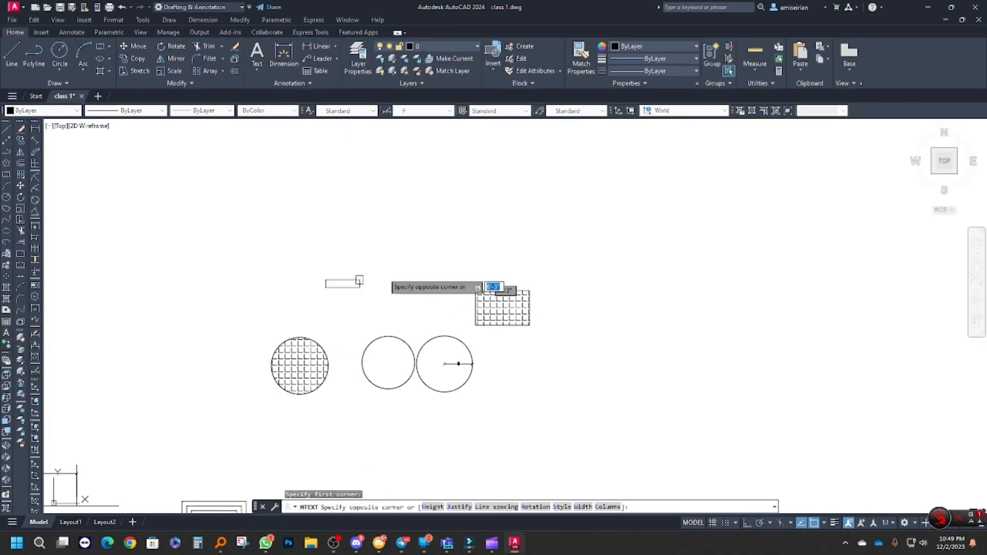
{"action": "left_click", "coordinate": [468, 246]}
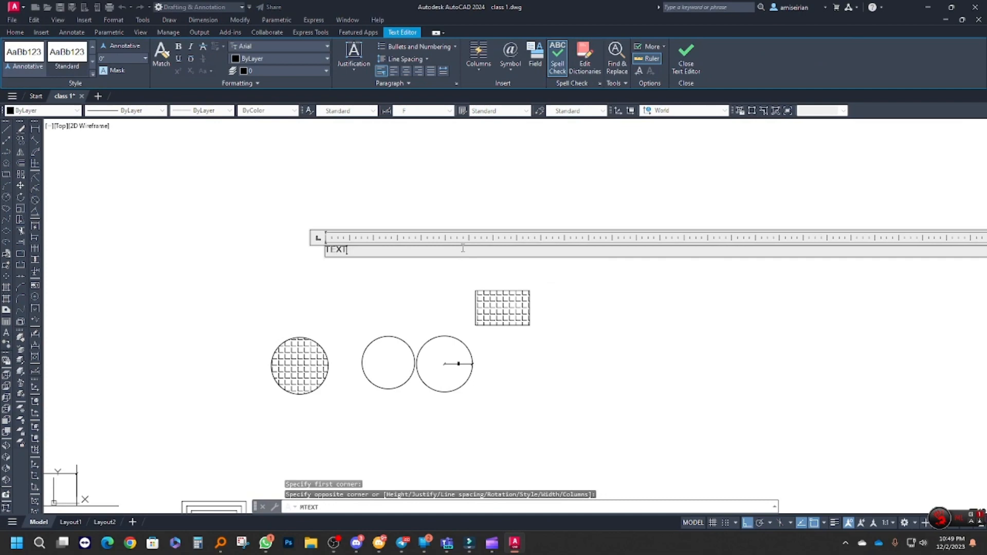
Set the height of the word TEXT to 5 and its font to Times New Roman, and finish the text.
{"action": "left_click_drag", "start_coordinate": [363, 251], "coordinate": [277, 252]}
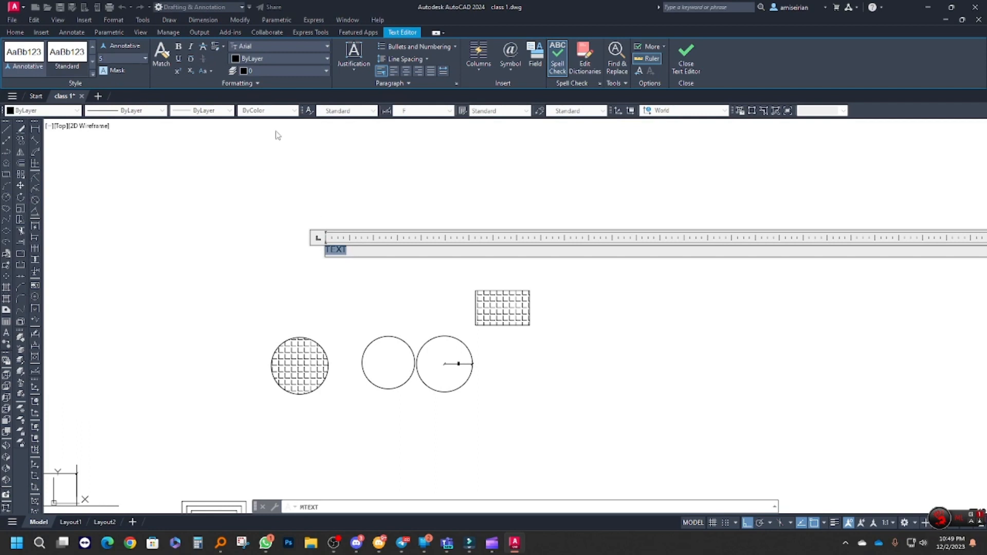
{"action": "left_click", "coordinate": [259, 44]}
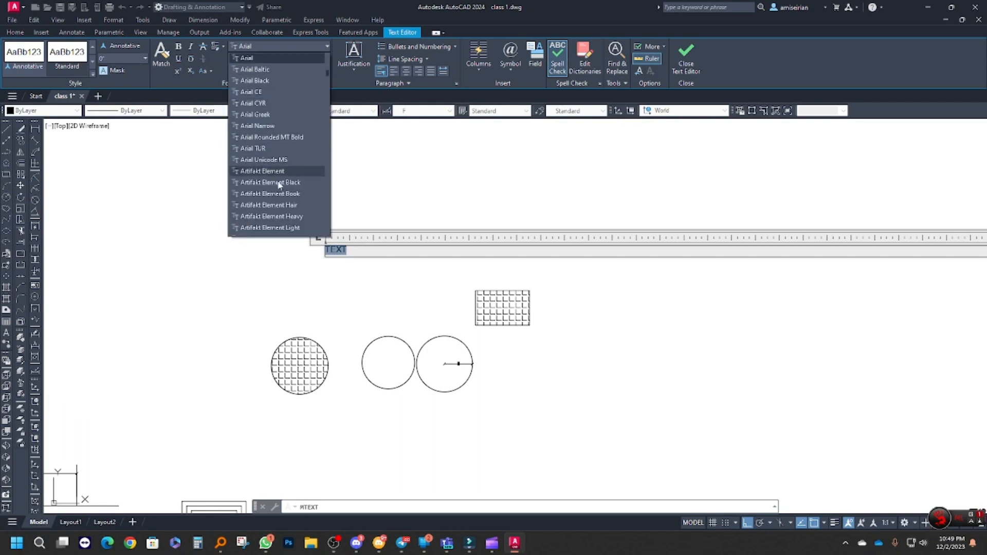
{"action": "scroll", "coordinate": [276, 215], "scroll_direction": "down", "scroll_amount": 3}
{"action": "scroll", "coordinate": [277, 205], "scroll_direction": "down", "scroll_amount": 10}
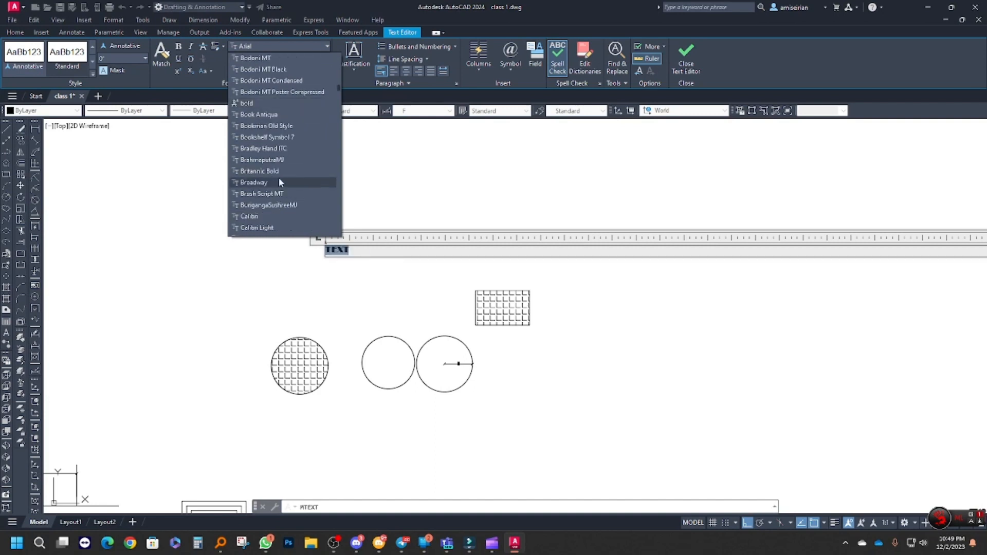
{"action": "scroll", "coordinate": [273, 217], "scroll_direction": "down", "scroll_amount": 20}
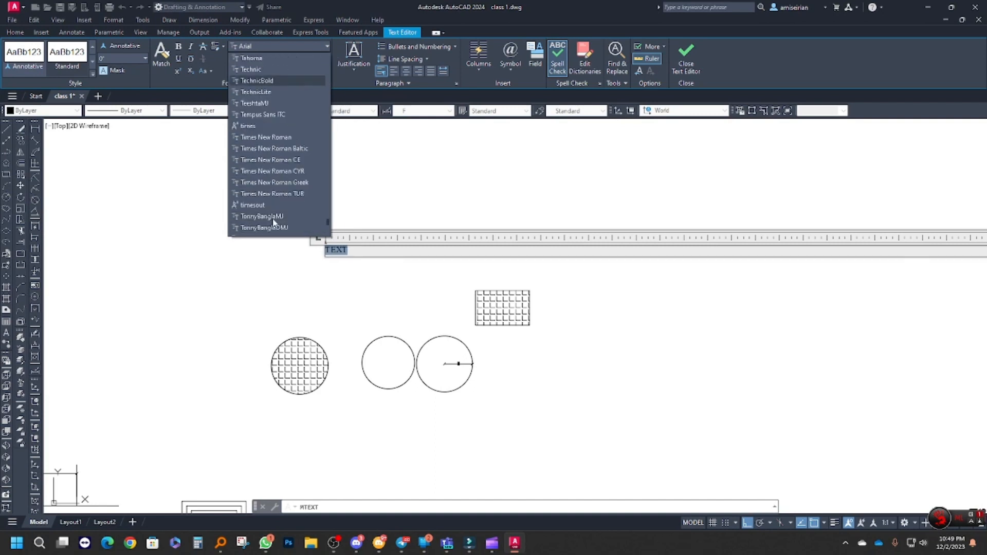
{"action": "left_click", "coordinate": [278, 137]}
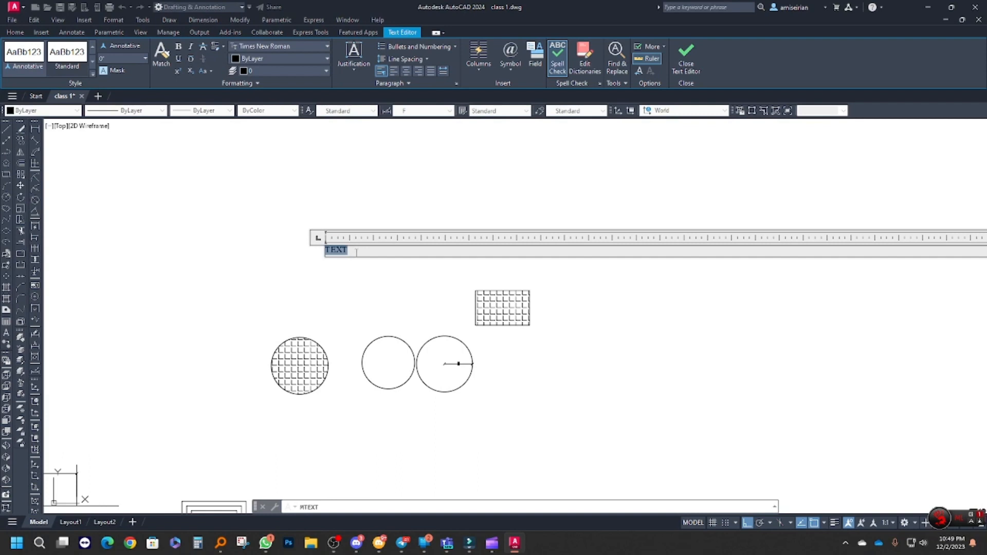
{"action": "left_click", "coordinate": [358, 288]}
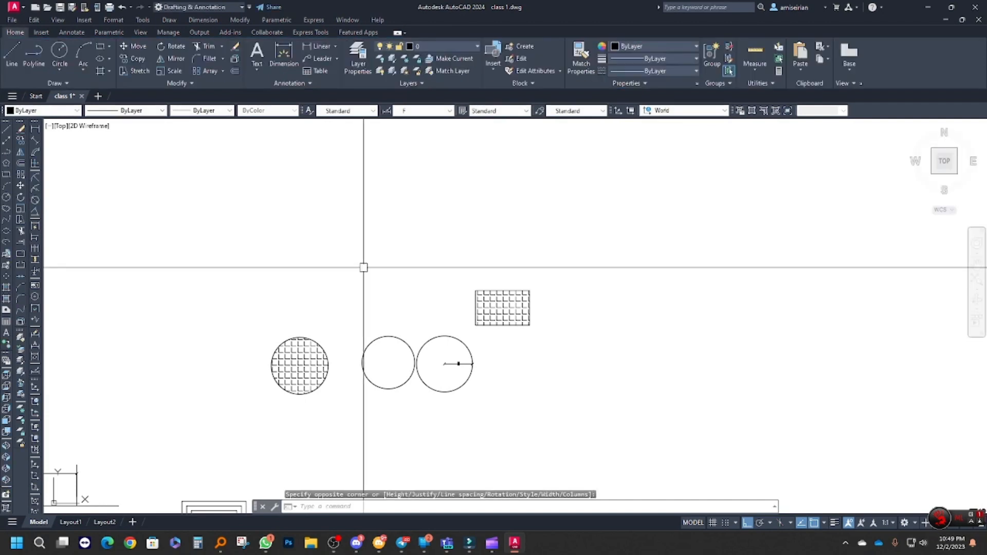
Locate the multiline text above the circles and examine its lettering at close range.
{"action": "left_click", "coordinate": [396, 280]}
{"action": "left_click", "coordinate": [206, 165]}
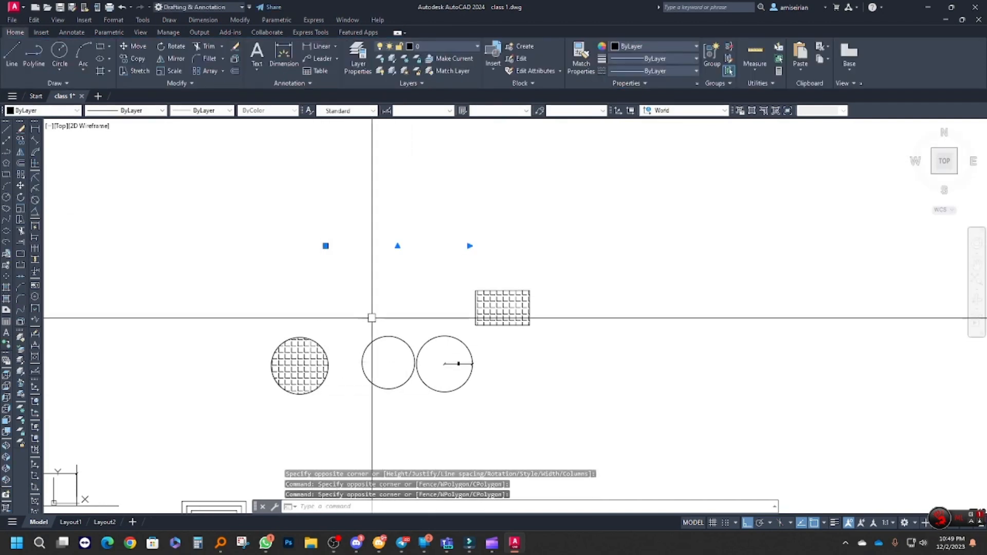
{"action": "scroll", "coordinate": [396, 304], "scroll_direction": "up", "scroll_amount": 5}
{"action": "scroll", "coordinate": [291, 294], "scroll_direction": "up", "scroll_amount": 5}
{"action": "scroll", "coordinate": [299, 282], "scroll_direction": "down", "scroll_amount": 5}
{"action": "scroll", "coordinate": [269, 278], "scroll_direction": "up", "scroll_amount": 5}
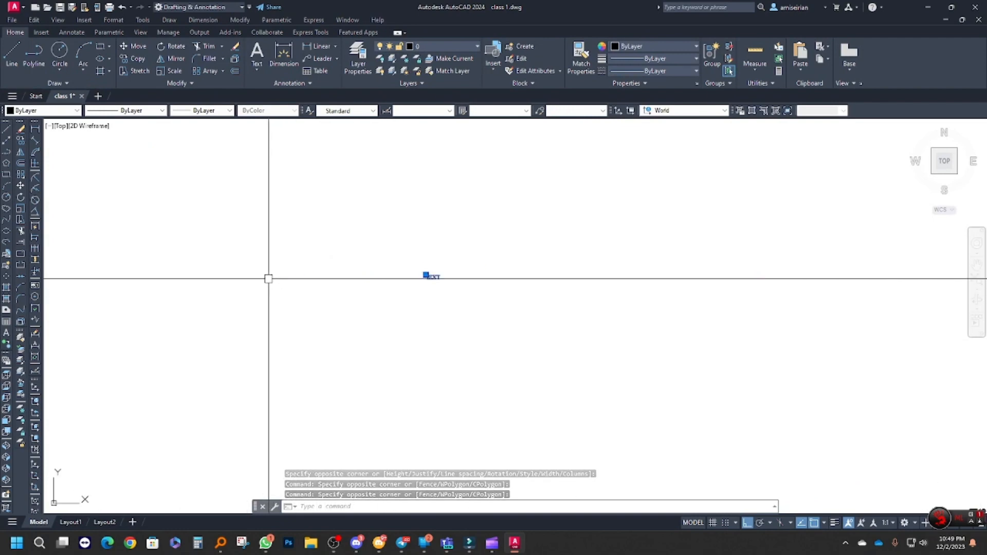
{"action": "scroll", "coordinate": [404, 291], "scroll_direction": "up", "scroll_amount": 6}
{"action": "middle_click_drag", "start_coordinate": [628, 197], "coordinate": [482, 269]}
{"action": "key", "text": "Escape"}
{"action": "left_click", "coordinate": [501, 256]}
{"action": "key", "text": "Escape"}
{"action": "key", "text": "Escape"}
{"action": "key", "text": "Escape"}
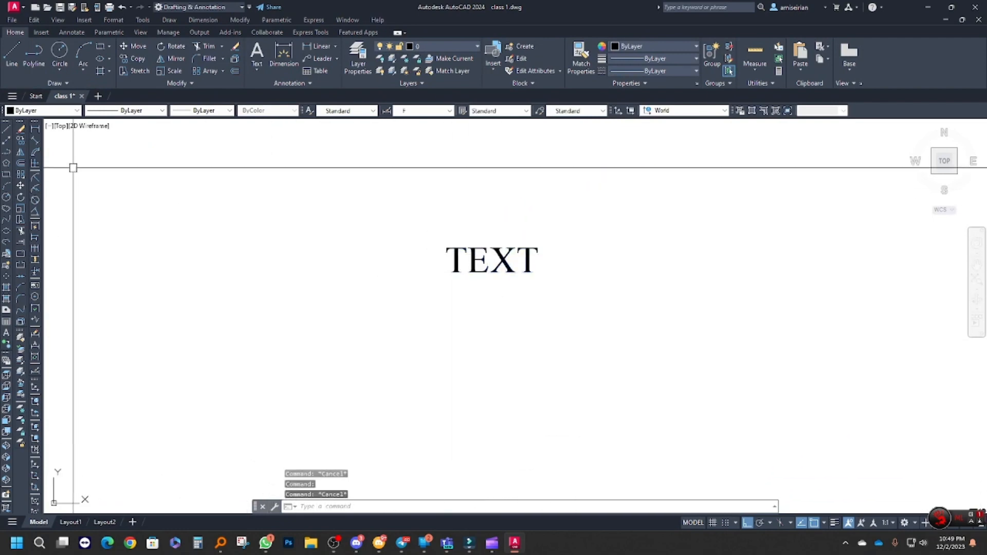
Dimension the height of the lettering with a vertical linear dimension beside the first letter.
{"action": "left_click", "coordinate": [35, 129]}
{"action": "scroll", "coordinate": [469, 256], "scroll_direction": "up", "scroll_amount": 2}
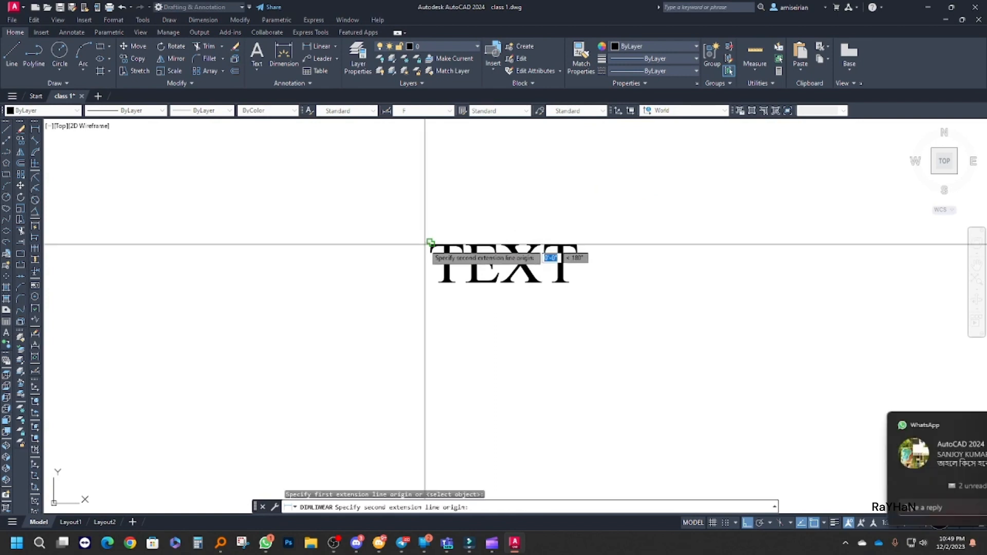
{"action": "left_click", "coordinate": [424, 242]}
{"action": "left_click", "coordinate": [428, 283]}
{"action": "left_click", "coordinate": [394, 282]}
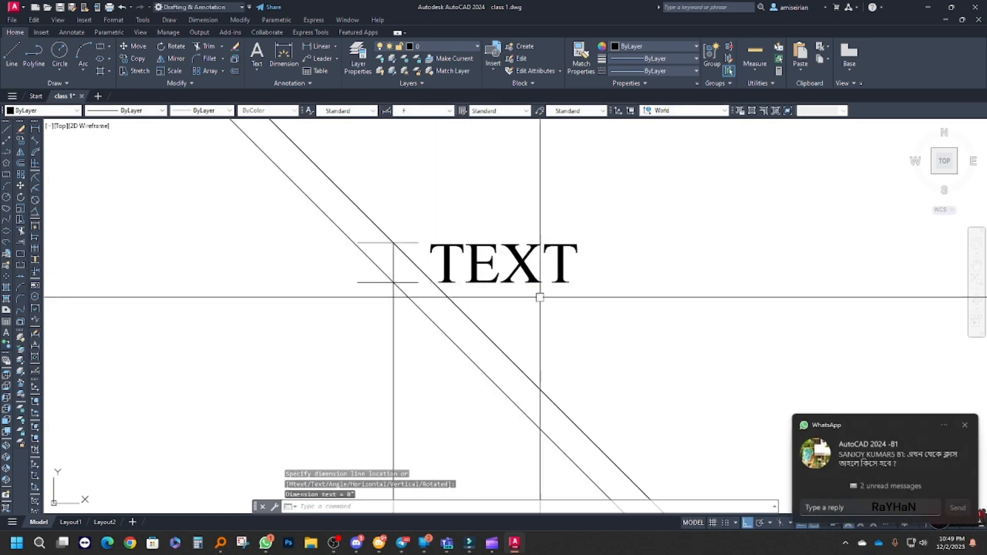
Erase the vertical dimension beside the text.
{"action": "key", "text": "Escape"}
{"action": "scroll", "coordinate": [523, 285], "scroll_direction": "down", "scroll_amount": 9}
{"action": "left_click", "coordinate": [515, 286]}
{"action": "key", "text": "Delete"}
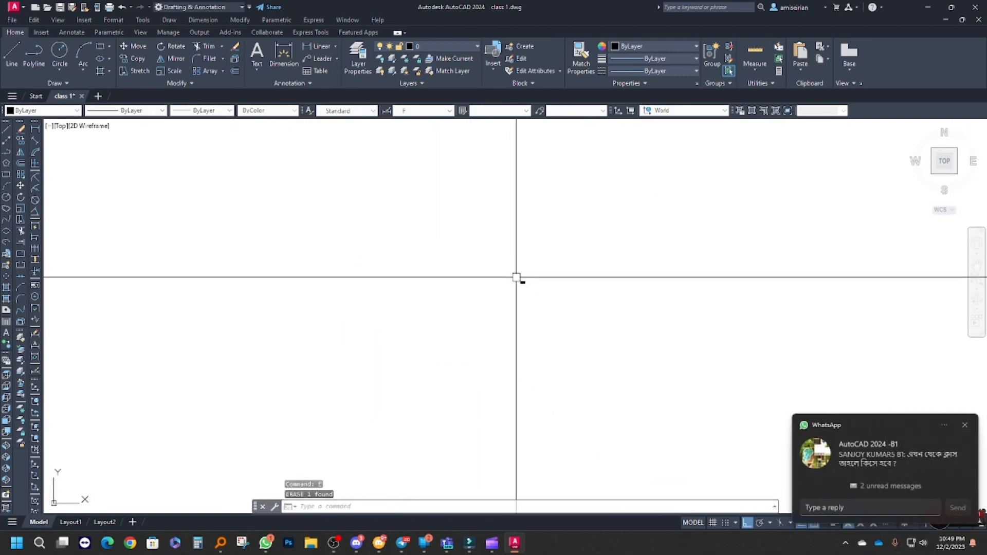
{"action": "key", "text": "Escape"}
Reopen the multiline text for editing, enter a text height of 5, and compare its size with the hatched shapes.
{"action": "double_click", "coordinate": [521, 281]}
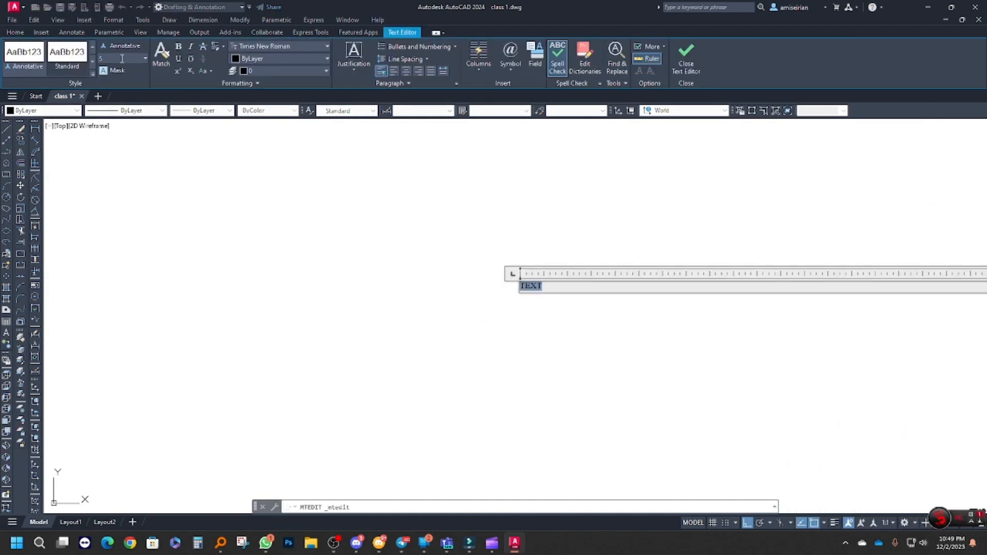
{"action": "key", "text": "Return"}
{"action": "left_click", "coordinate": [416, 289]}
{"action": "scroll", "coordinate": [483, 301], "scroll_direction": "down", "scroll_amount": 11}
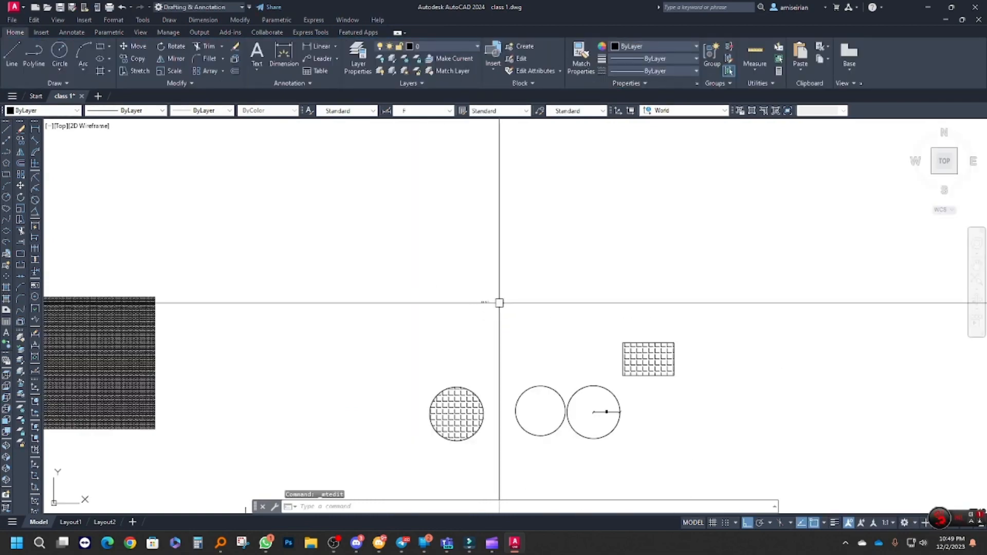
{"action": "middle_click_drag", "start_coordinate": [498, 302], "coordinate": [415, 299]}
{"action": "scroll", "coordinate": [414, 300], "scroll_direction": "up", "scroll_amount": 7}
{"action": "key", "text": "Escape"}
{"action": "key", "text": "Escape"}
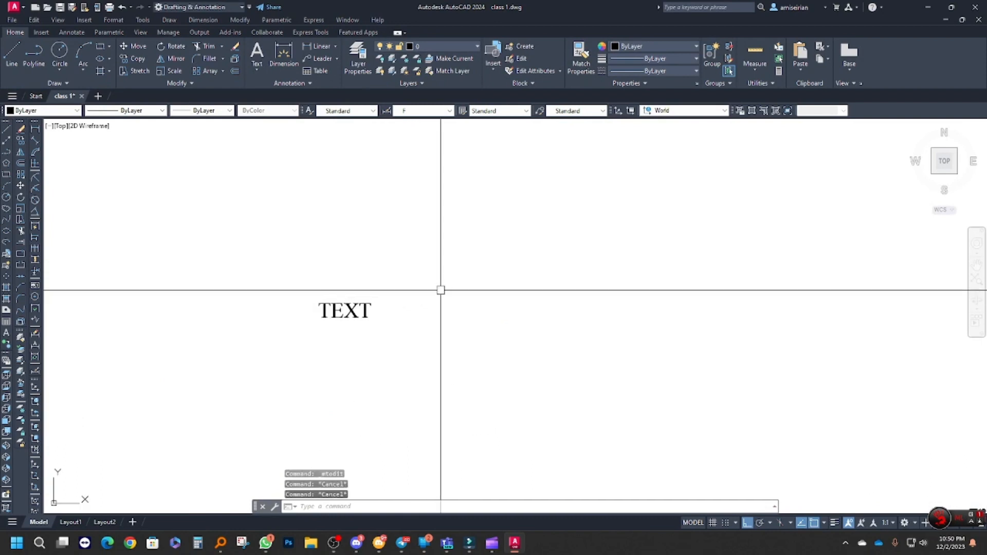
Add a second multiline text reading "TEXT" beside the existing one, with a text height of 5.
{"action": "type", "text": "t"}
{"action": "key", "text": "Return"}
{"action": "left_click", "coordinate": [450, 308]}
{"action": "left_click", "coordinate": [499, 341]}
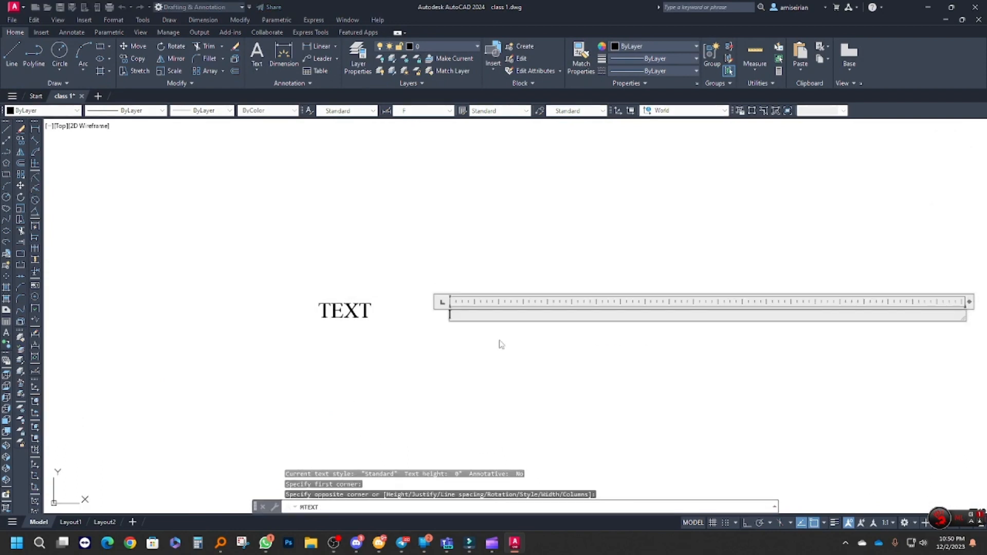
{"action": "left_click", "coordinate": [469, 314]}
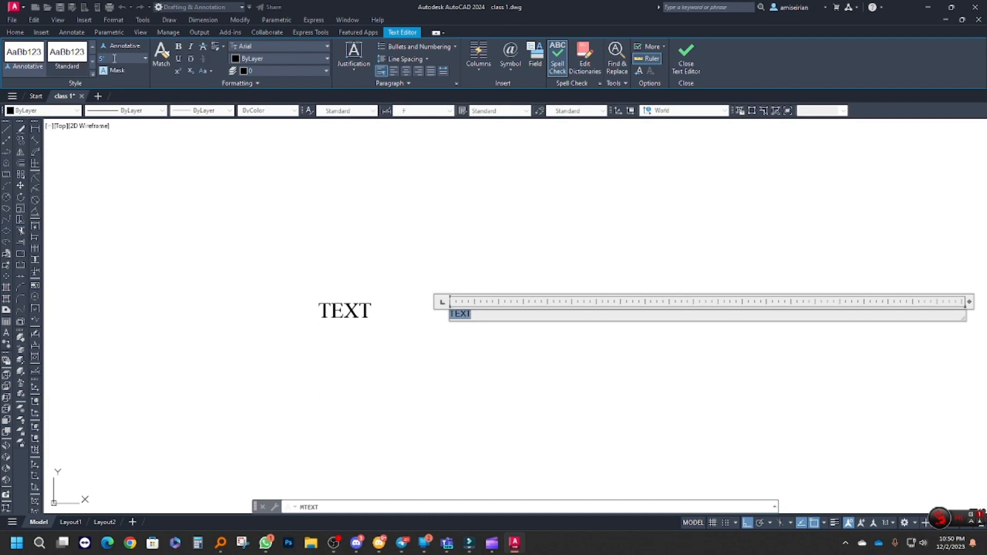
{"action": "key", "text": "Return"}
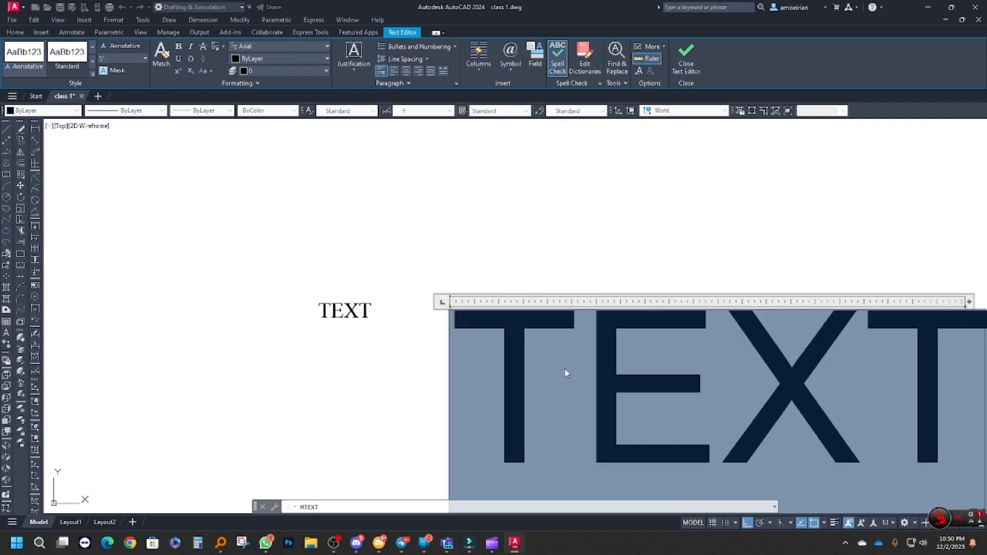
{"action": "scroll", "coordinate": [576, 366], "scroll_direction": "down", "scroll_amount": 4}
{"action": "left_click", "coordinate": [575, 460]}
{"action": "scroll", "coordinate": [529, 356], "scroll_direction": "up", "scroll_amount": 4}
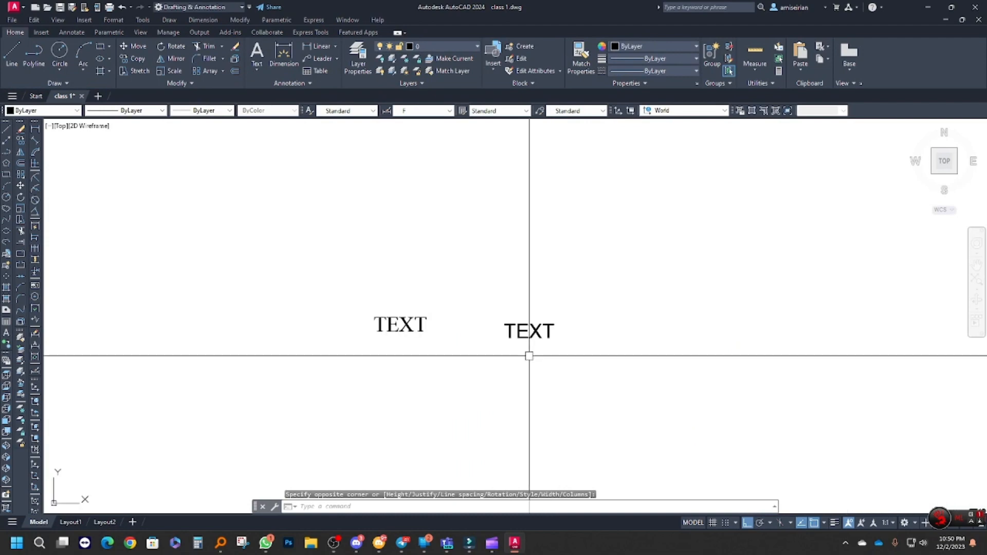
Open the second TEXT for editing, select all its letters, and close the editor.
{"action": "scroll", "coordinate": [529, 356], "scroll_direction": "up", "scroll_amount": 3}
{"action": "left_click", "coordinate": [548, 316]}
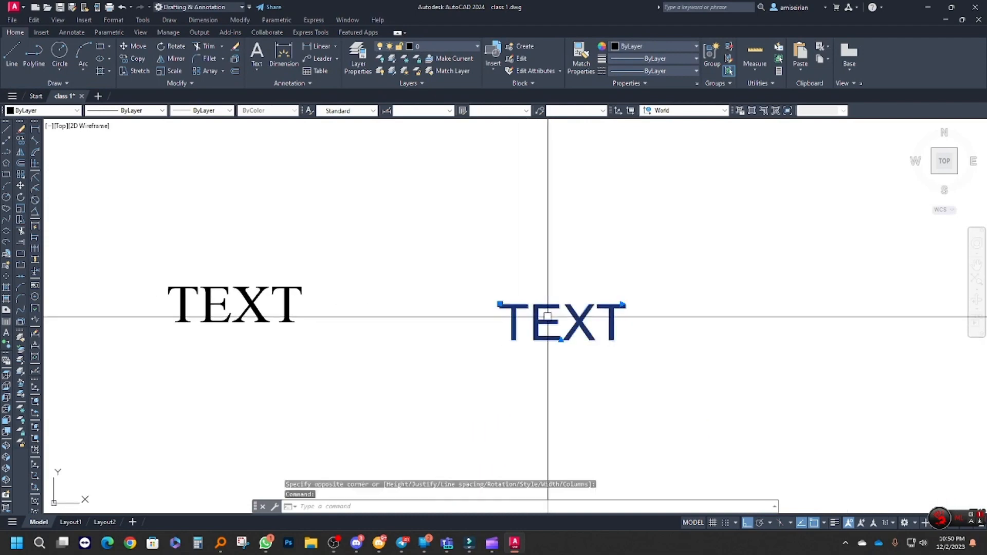
{"action": "key", "text": "Escape"}
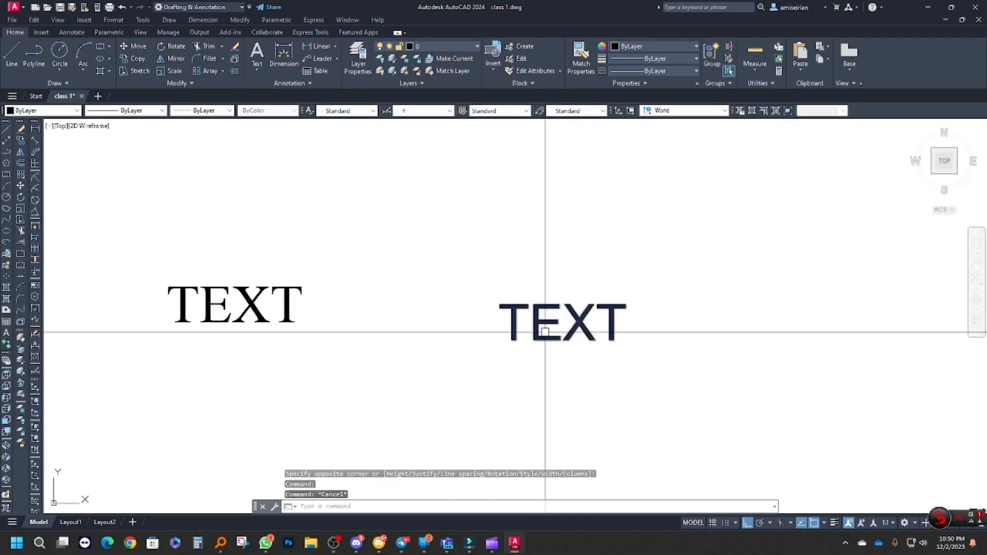
{"action": "left_click", "coordinate": [547, 325]}
{"action": "key", "text": "Escape"}
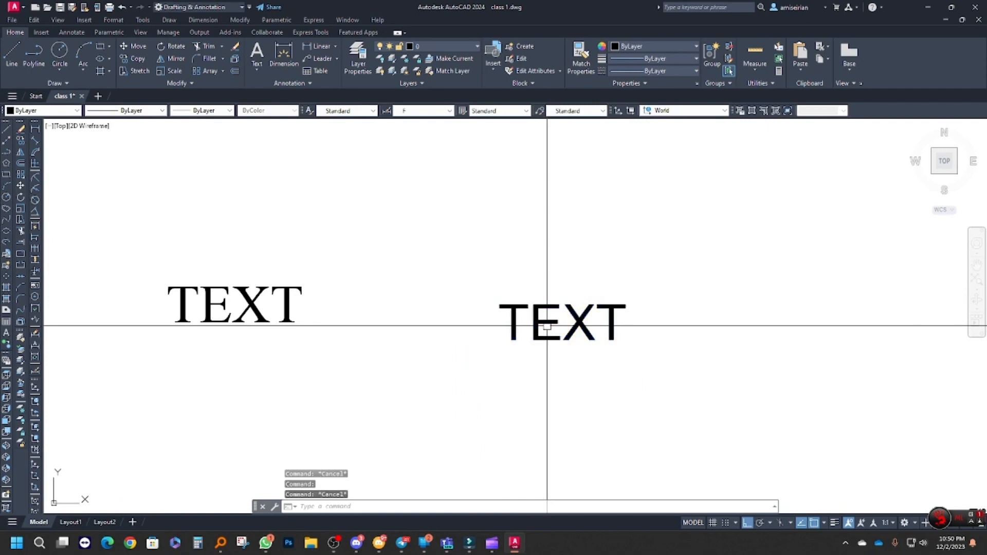
{"action": "mouse_move", "coordinate": [547, 326]}
{"action": "middle_mouse_down"}
{"action": "mouse_move", "coordinate": [485, 326]}
{"action": "mouse_move", "coordinate": [526, 319]}
{"action": "middle_mouse_up"}
{"action": "left_click", "coordinate": [526, 319]}
{"action": "double_click", "coordinate": [509, 340]}
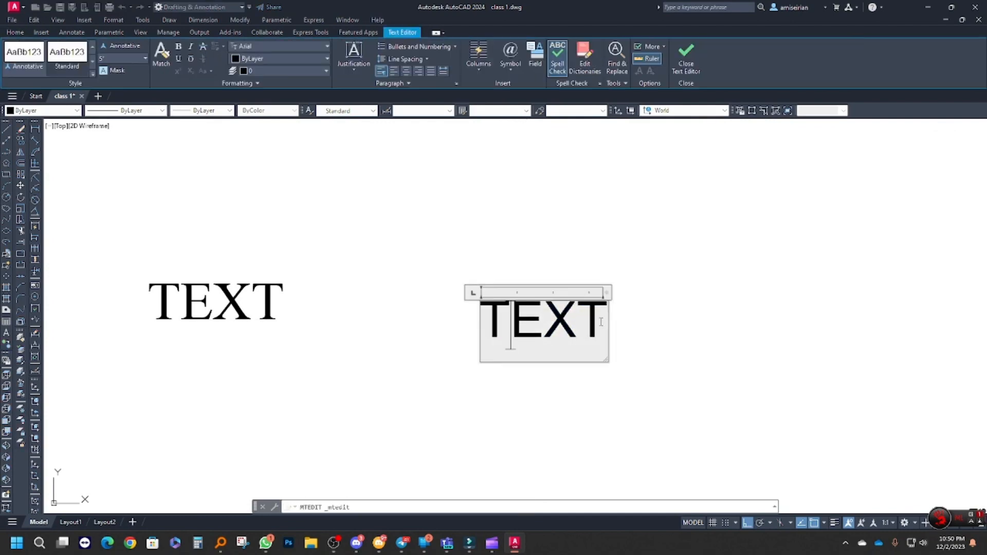
{"action": "left_click_drag", "start_coordinate": [609, 329], "coordinate": [451, 306]}
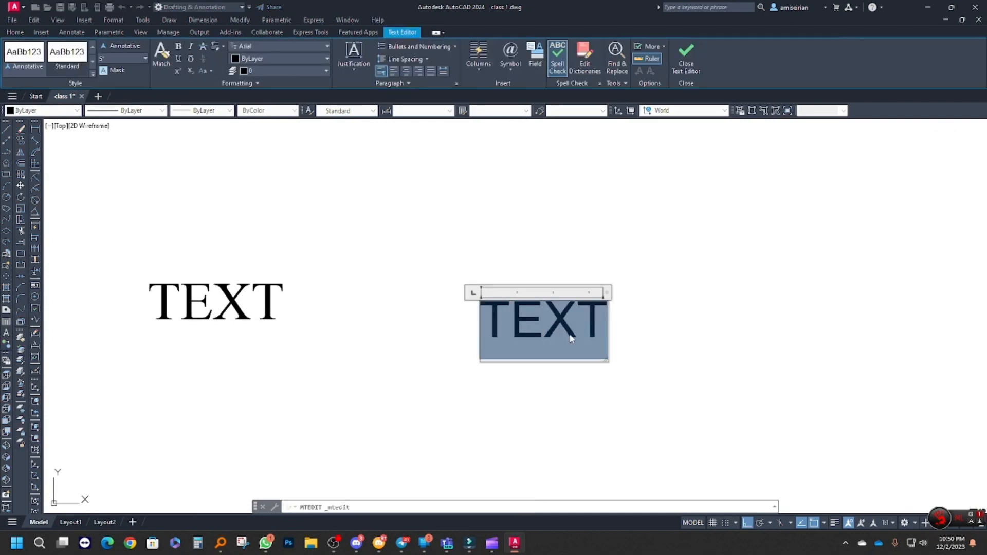
{"action": "left_click_drag", "start_coordinate": [593, 338], "coordinate": [498, 316]}
{"action": "left_click", "coordinate": [548, 327]}
{"action": "left_click_drag", "start_coordinate": [597, 321], "coordinate": [360, 310]}
{"action": "left_click", "coordinate": [381, 277]}
{"action": "scroll", "coordinate": [454, 338], "scroll_direction": "down", "scroll_amount": 4}
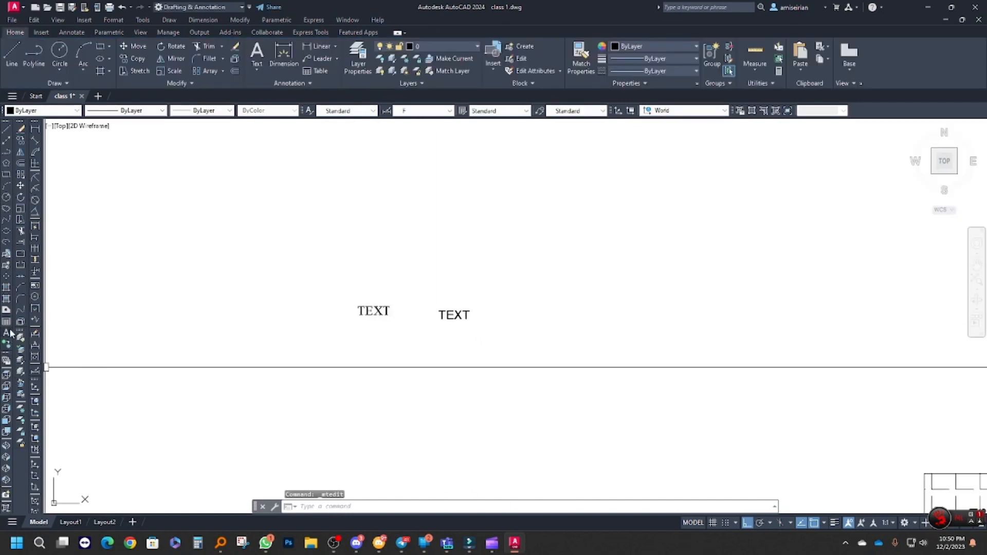
Erase the plain circle between the hatched and the dimensioned circles, and undo the erasure.
{"action": "scroll", "coordinate": [437, 330], "scroll_direction": "down", "scroll_amount": 6}
{"action": "middle_click_drag", "start_coordinate": [437, 330], "coordinate": [358, 218]}
{"action": "left_click", "coordinate": [391, 308]}
{"action": "left_click", "coordinate": [349, 279]}
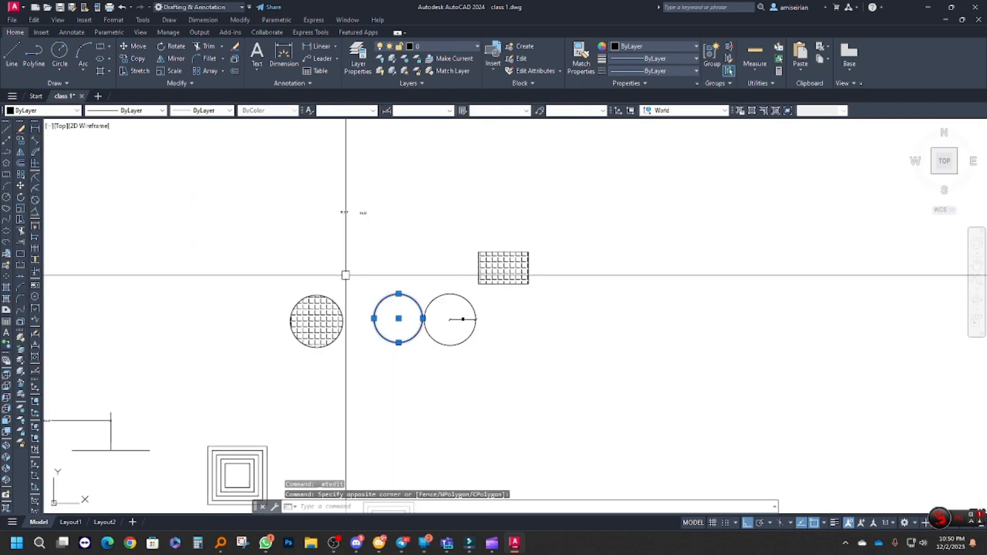
{"action": "left_click", "coordinate": [20, 135]}
{"action": "key", "text": "ctrl+z"}
{"action": "key", "text": "Escape"}
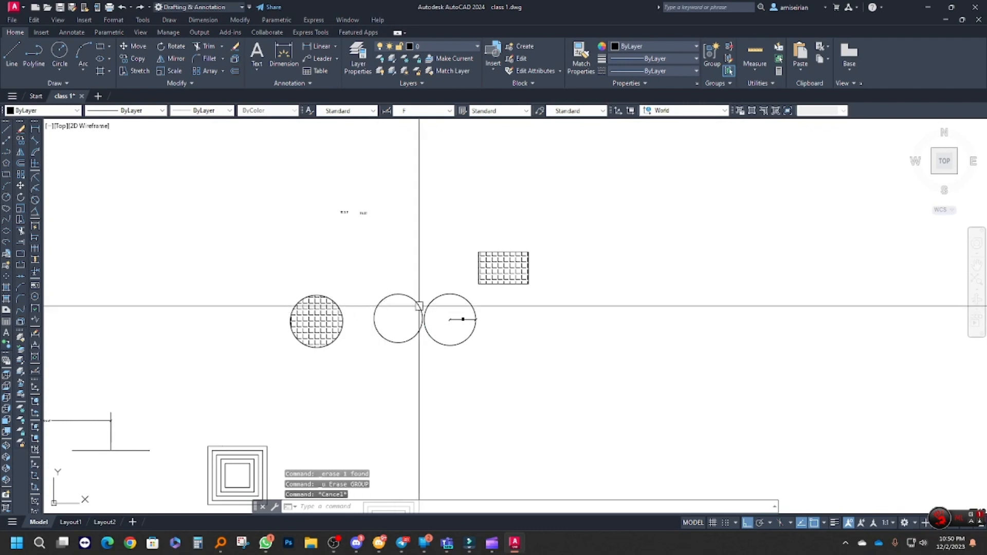
Select the plain middle circle with a crossing selection, run the E (Erase) command on it, and restore it.
{"action": "scroll", "coordinate": [419, 307], "scroll_direction": "up", "scroll_amount": 2}
{"action": "left_click", "coordinate": [407, 315]}
{"action": "left_click", "coordinate": [364, 264]}
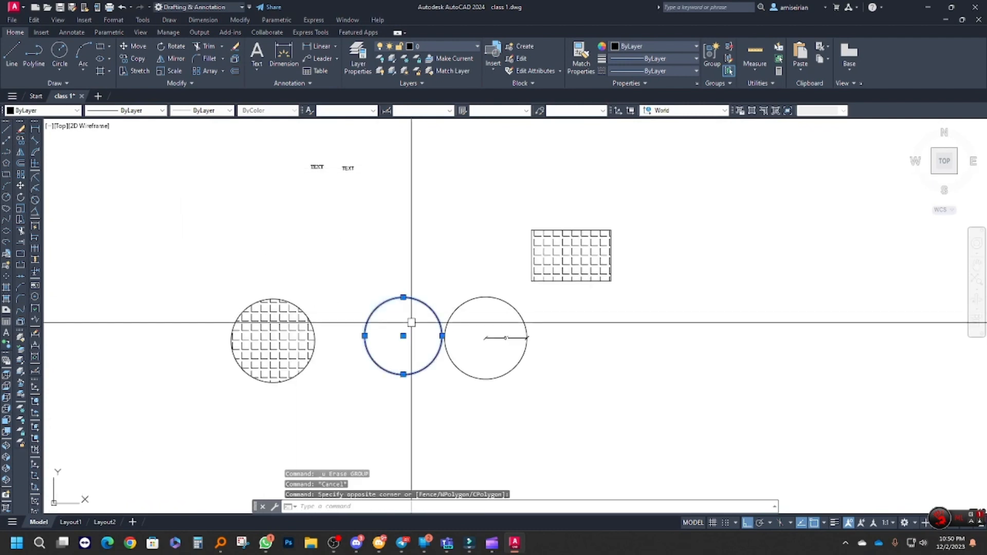
{"action": "type", "text": "e"}
{"action": "key", "text": "Return"}
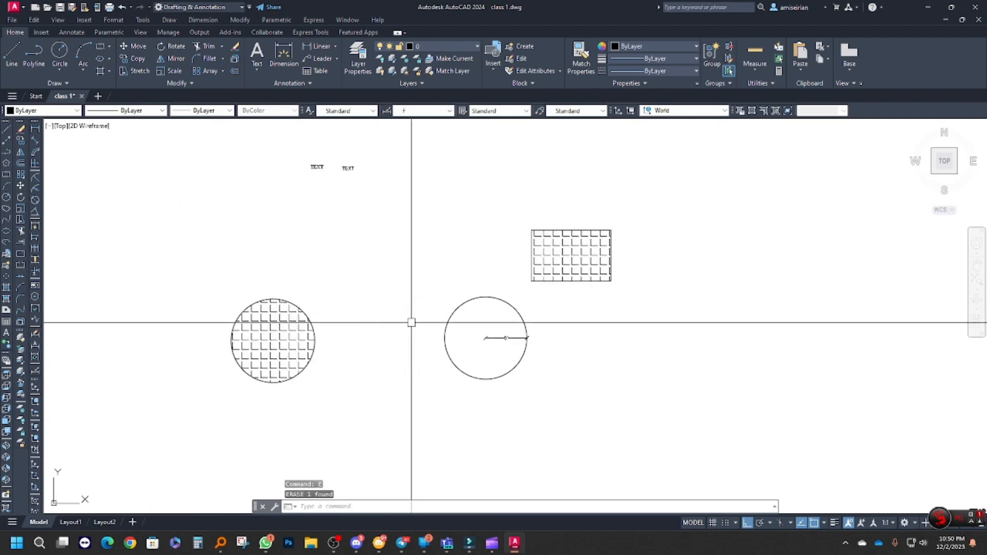
{"action": "key", "text": "ctrl+z"}
{"action": "key", "text": "Escape"}
Crossing-select the plain middle circle again, erase the selection, and bring the circle back.
{"action": "left_click", "coordinate": [399, 315]}
{"action": "left_click", "coordinate": [372, 283]}
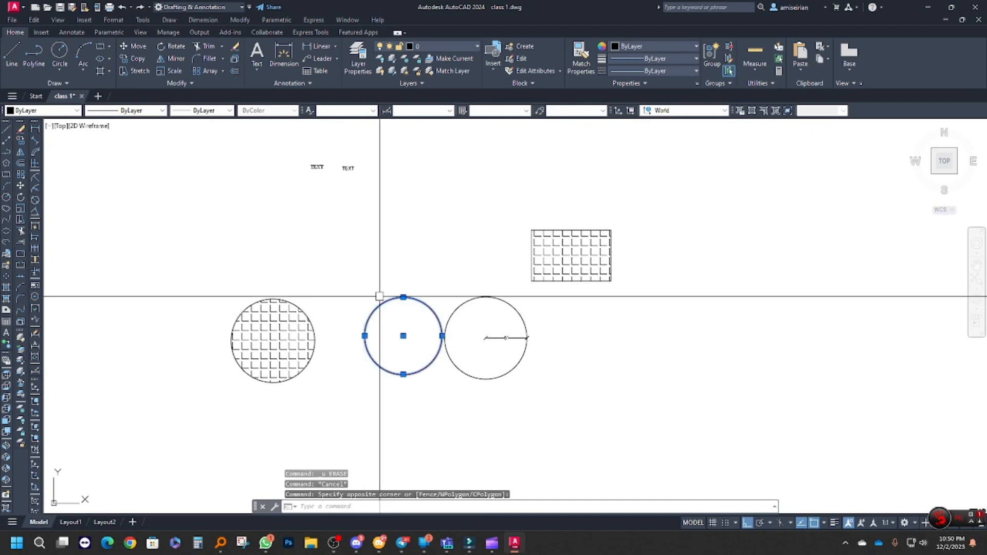
{"action": "left_click", "coordinate": [381, 323]}
{"action": "left_click", "coordinate": [367, 297]}
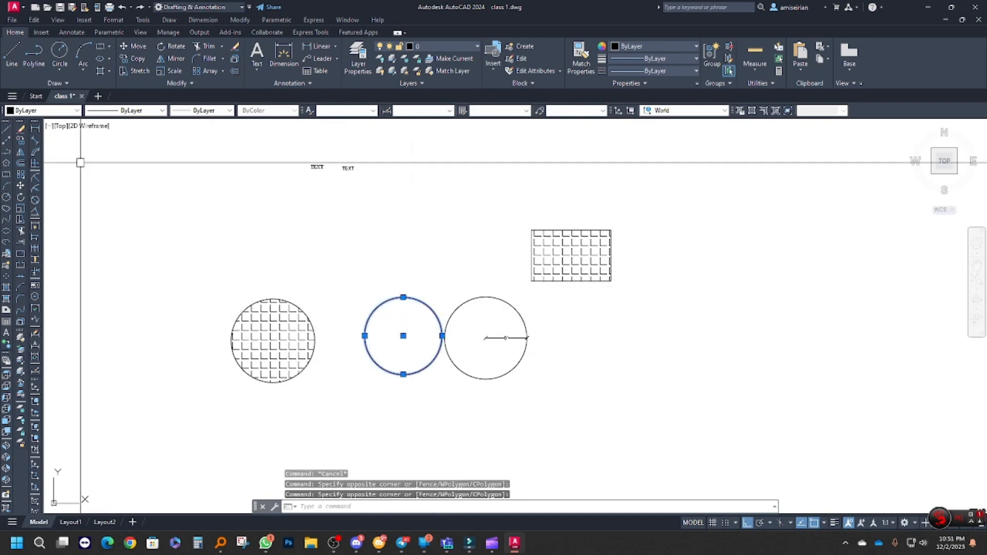
{"action": "left_click", "coordinate": [20, 129]}
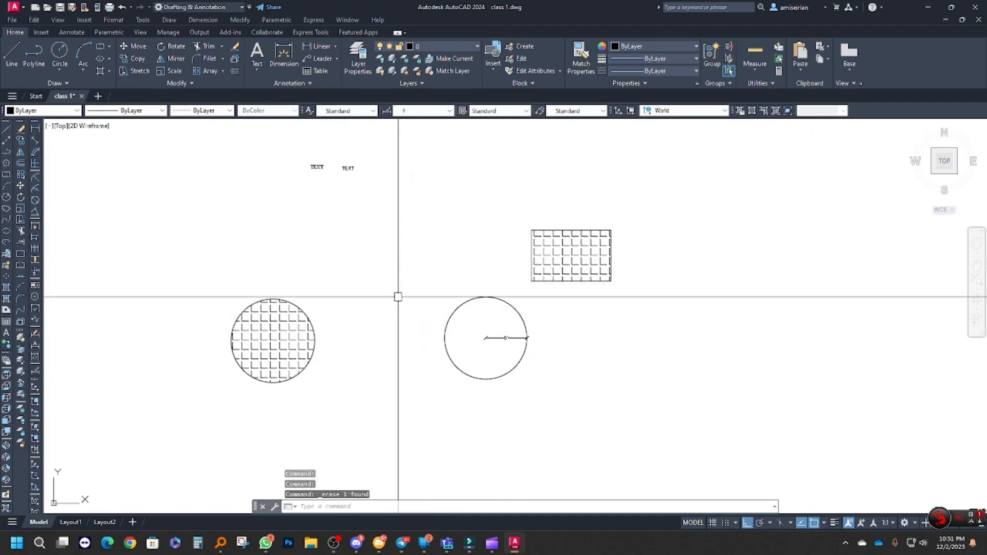
{"action": "key", "text": "ctrl+z"}
{"action": "key", "text": "Escape"}
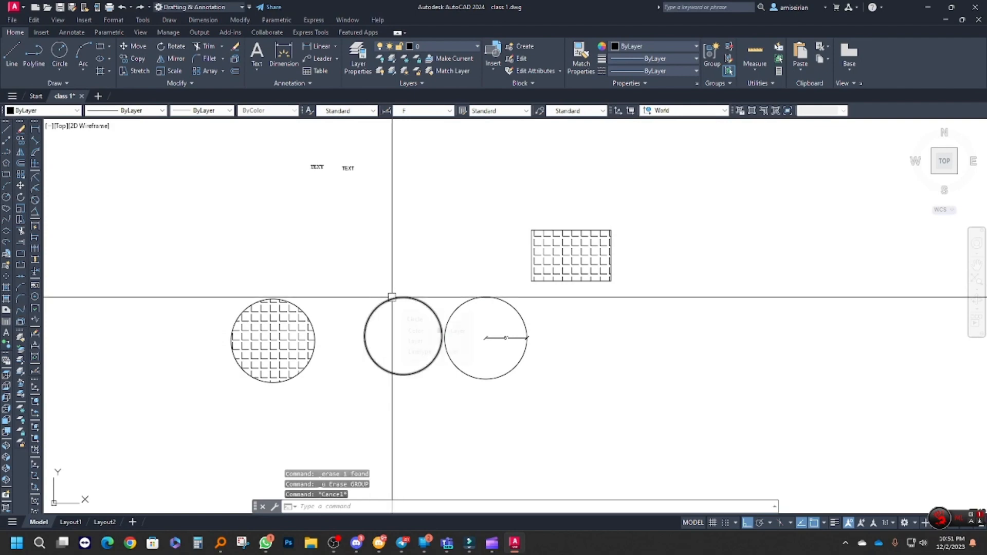
Start Erase with nothing selected, choose the plain middle circle as its object, and undo the deletion.
{"action": "left_click", "coordinate": [20, 129]}
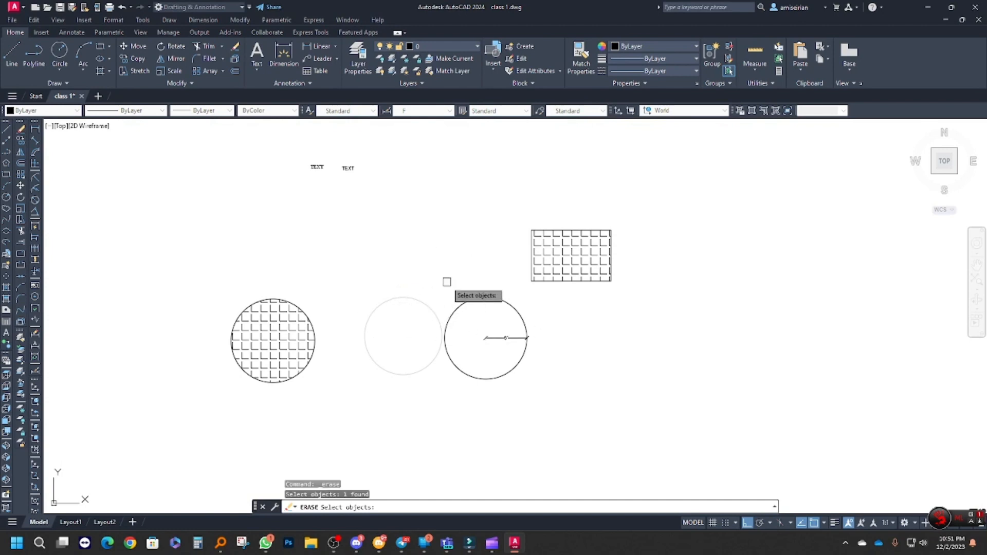
{"action": "key", "text": "Return"}
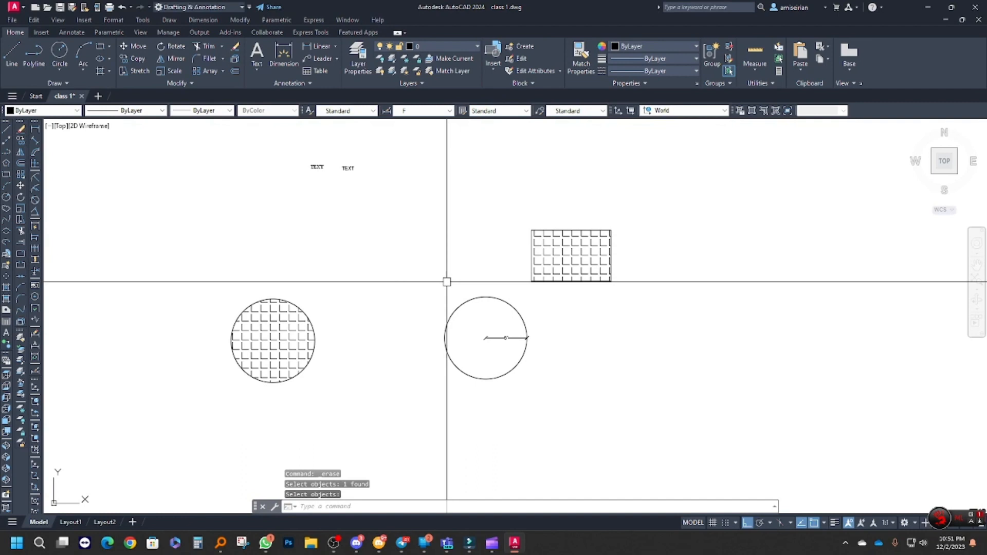
{"action": "key", "text": "ctrl+z"}
Reselect the plain middle circle, delete it directly, and undo the removal.
{"action": "left_click", "coordinate": [403, 322]}
{"action": "left_click", "coordinate": [372, 285]}
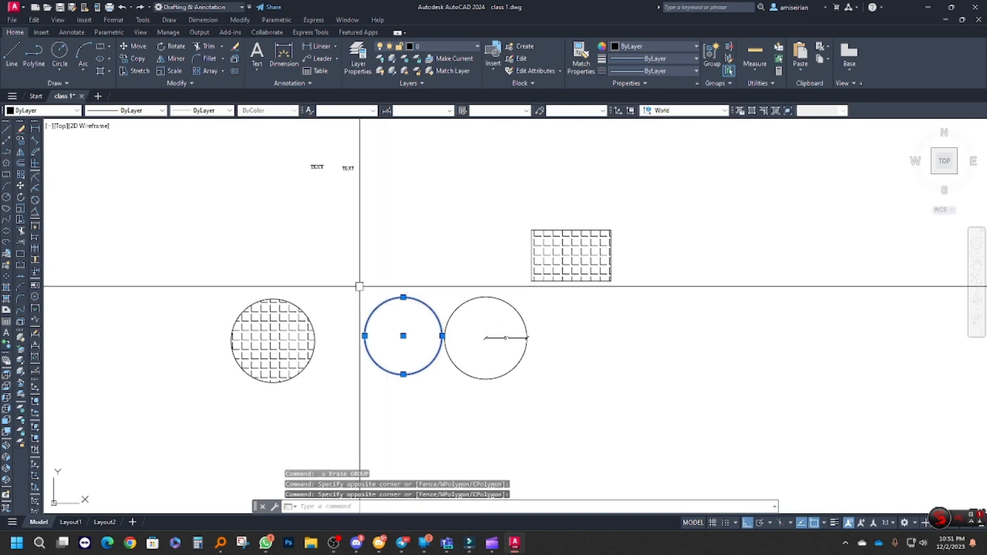
{"action": "left_click", "coordinate": [400, 322]}
{"action": "left_click", "coordinate": [368, 294]}
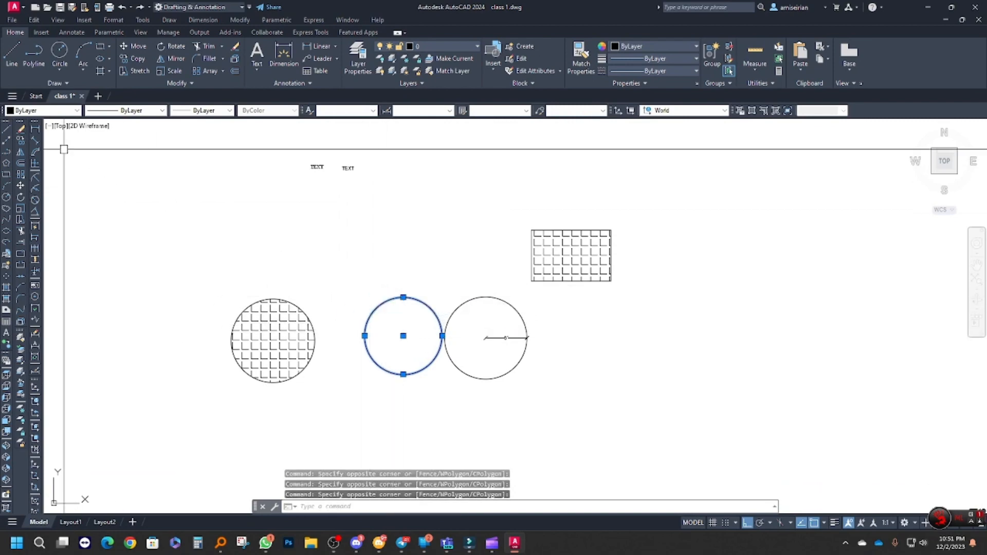
{"action": "key", "text": "Delete"}
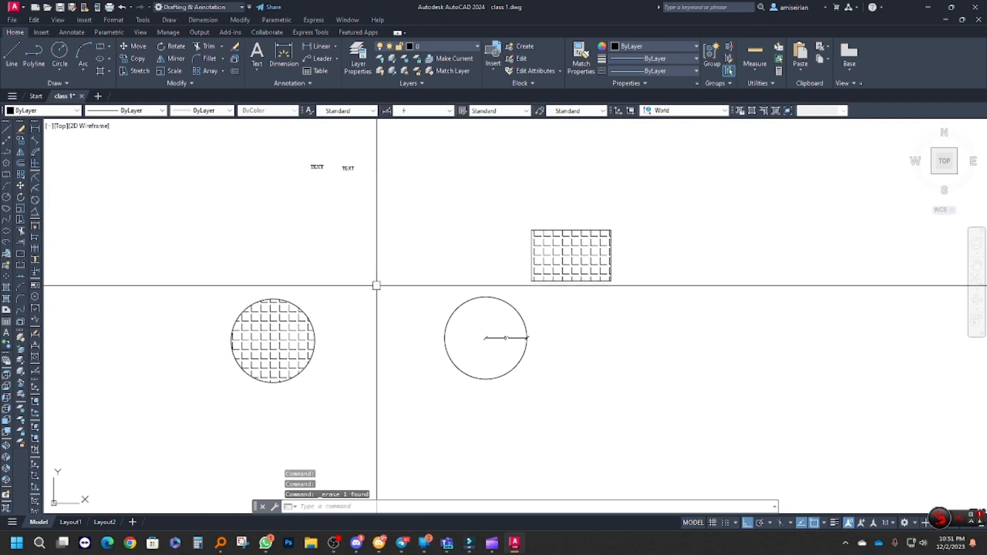
{"action": "key", "text": "ctrl+z"}
{"action": "mouse_move", "coordinate": [411, 321]}
{"action": "middle_mouse_down"}
{"action": "mouse_move", "coordinate": [375, 311]}
{"action": "mouse_move", "coordinate": [383, 324]}
{"action": "middle_mouse_up"}
{"action": "left_click", "coordinate": [377, 307]}
{"action": "left_click", "coordinate": [346, 280]}
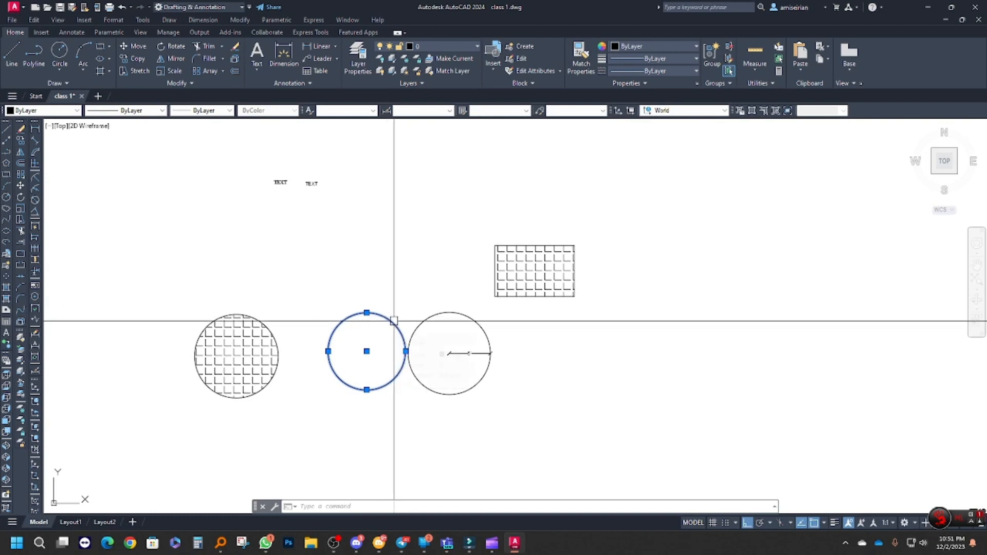
{"action": "middle_click_drag", "start_coordinate": [351, 318], "coordinate": [359, 318]}
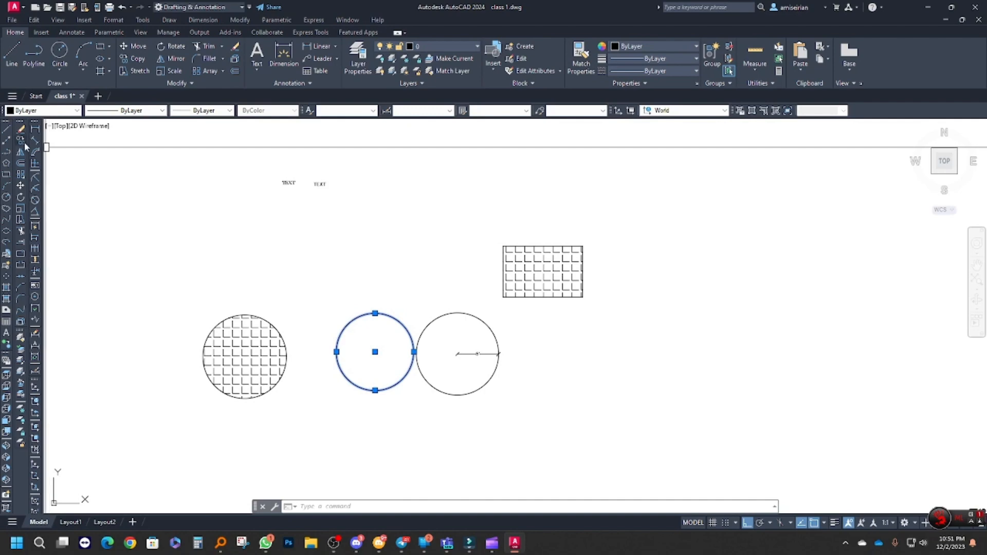
{"action": "key", "text": "Escape"}
{"action": "key", "text": "Escape"}
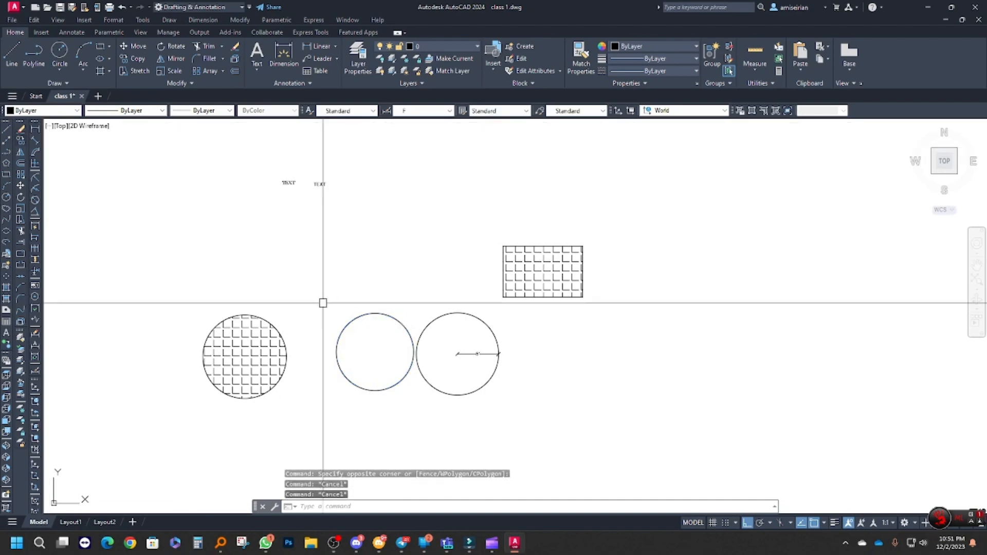
Copy the plain middle circle from its centre to four points straight above it, forming a vertical column.
{"action": "left_click", "coordinate": [354, 328]}
{"action": "left_click", "coordinate": [313, 298]}
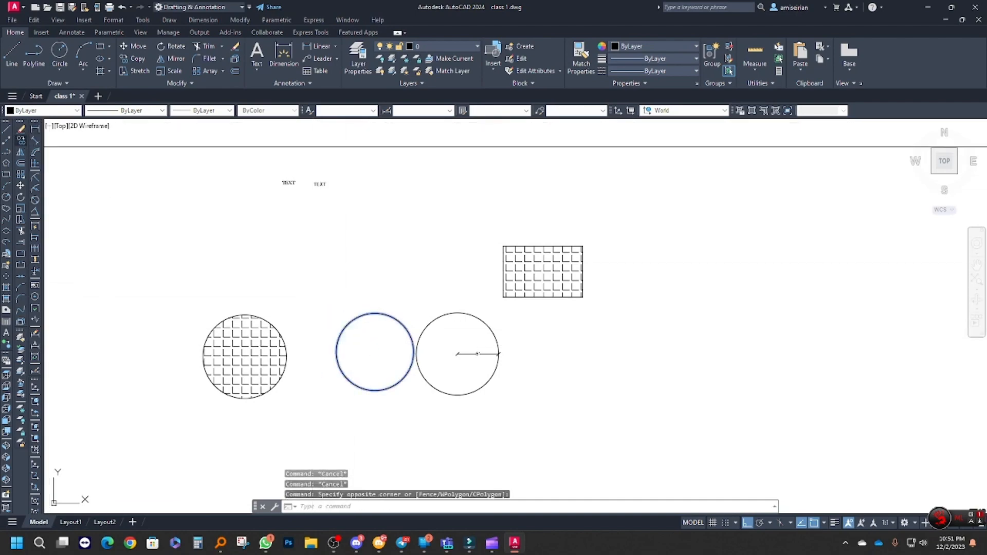
{"action": "left_click", "coordinate": [22, 140]}
{"action": "left_click", "coordinate": [376, 353]}
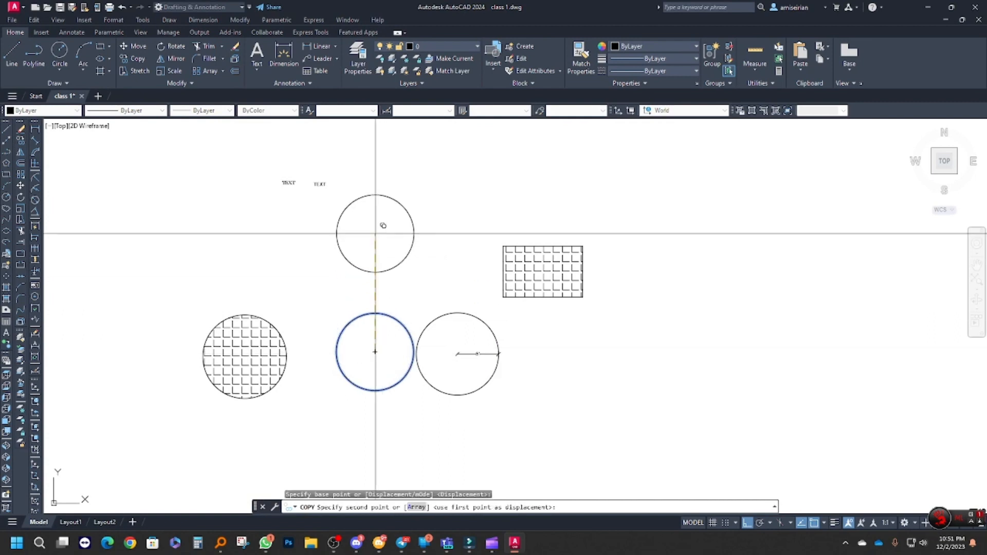
{"action": "left_click", "coordinate": [376, 233]}
{"action": "middle_click_drag", "start_coordinate": [389, 198], "coordinate": [377, 273]}
{"action": "left_click", "coordinate": [366, 204]}
{"action": "middle_click_drag", "start_coordinate": [377, 167], "coordinate": [377, 230]}
{"action": "scroll", "coordinate": [378, 204], "scroll_direction": "down", "scroll_amount": 4}
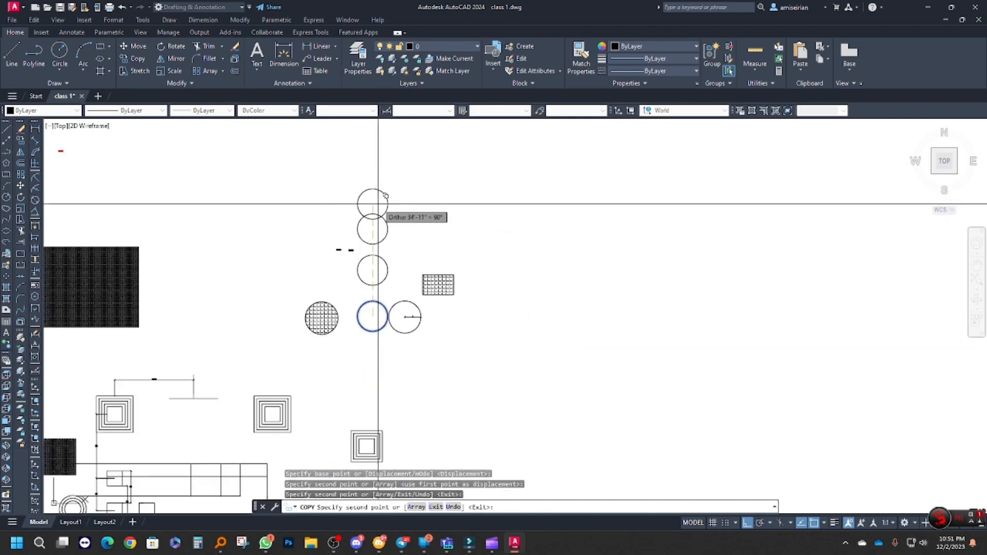
{"action": "left_click", "coordinate": [376, 181]}
{"action": "left_click", "coordinate": [382, 141]}
{"action": "key", "text": "Escape"}
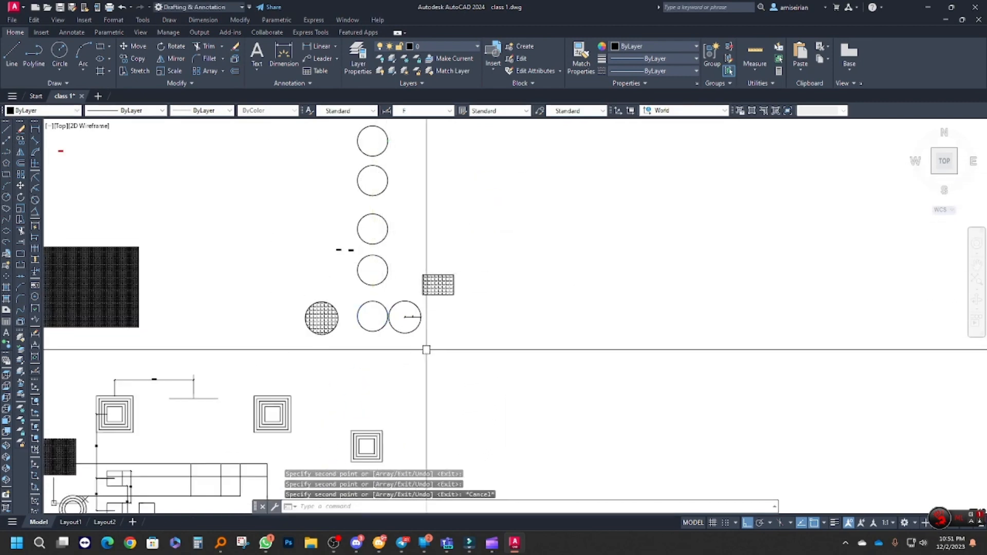
Copy the hatched rectangle horizontally to its right at a distance of 120, and inspect the gap between both rectangles.
{"action": "scroll", "coordinate": [452, 312], "scroll_direction": "up", "scroll_amount": 3}
{"action": "left_click", "coordinate": [419, 293]}
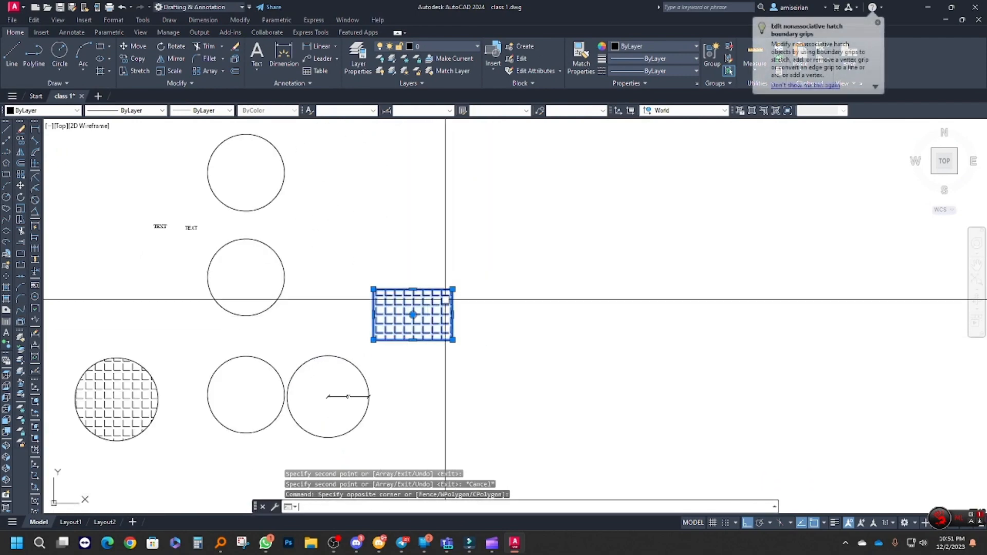
{"action": "type", "text": "co"}
{"action": "key", "text": "Return"}
{"action": "left_click", "coordinate": [413, 289]}
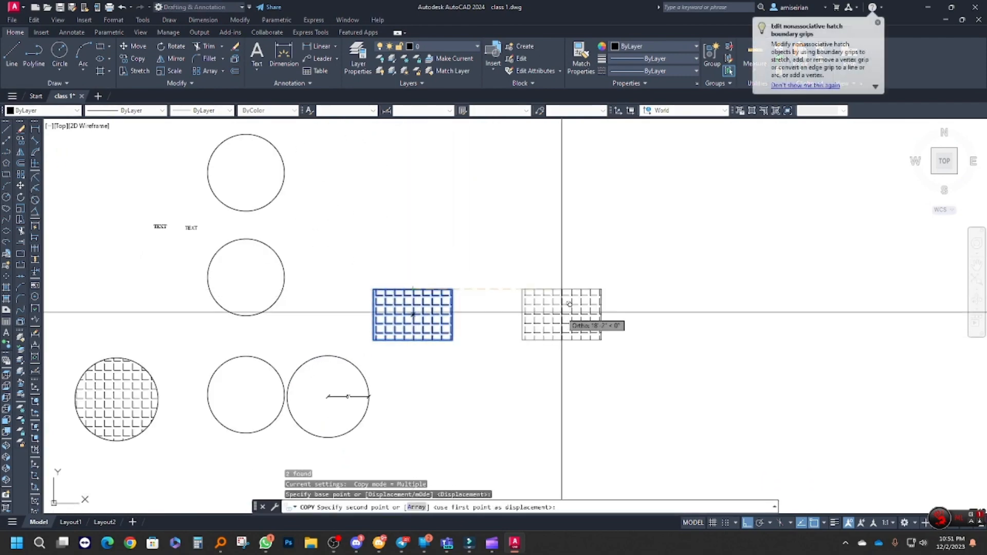
{"action": "type", "text": "120"}
{"action": "key", "text": "Return"}
{"action": "key", "text": "Escape"}
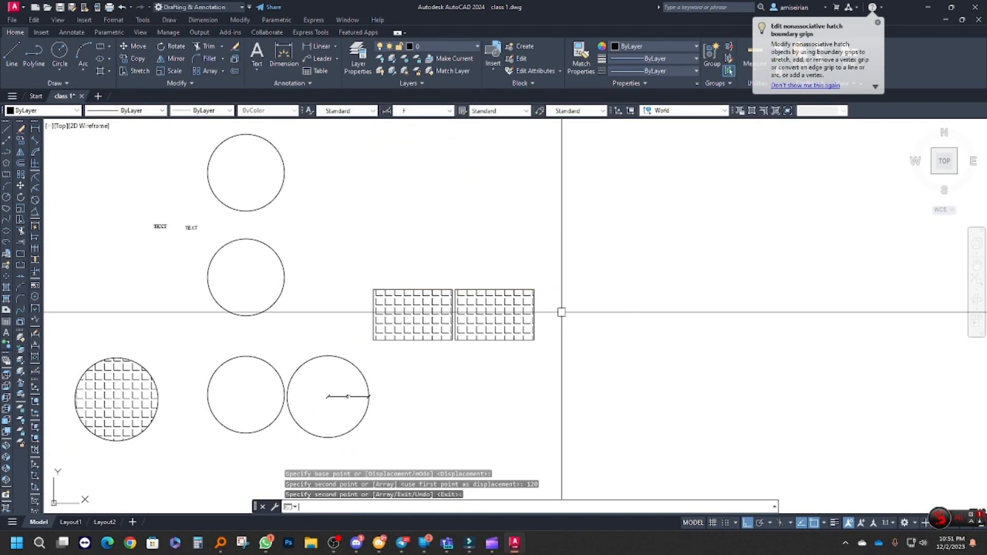
{"action": "scroll", "coordinate": [456, 309], "scroll_direction": "up", "scroll_amount": 4}
{"action": "middle_click_drag", "start_coordinate": [458, 309], "coordinate": [475, 326]}
{"action": "scroll", "coordinate": [459, 329], "scroll_direction": "up", "scroll_amount": 4}
{"action": "scroll", "coordinate": [459, 329], "scroll_direction": "down", "scroll_amount": 2}
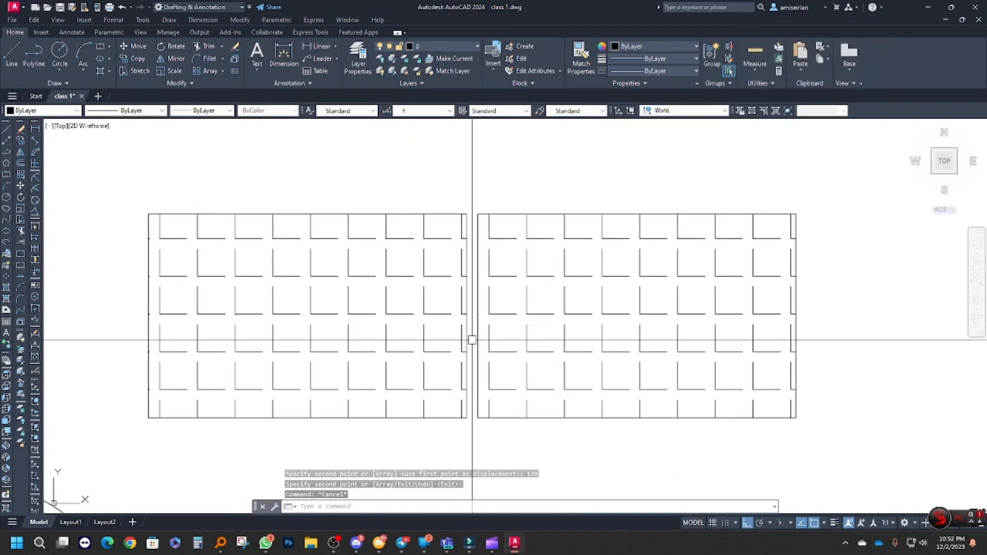
{"action": "scroll", "coordinate": [476, 358], "scroll_direction": "down", "scroll_amount": 2}
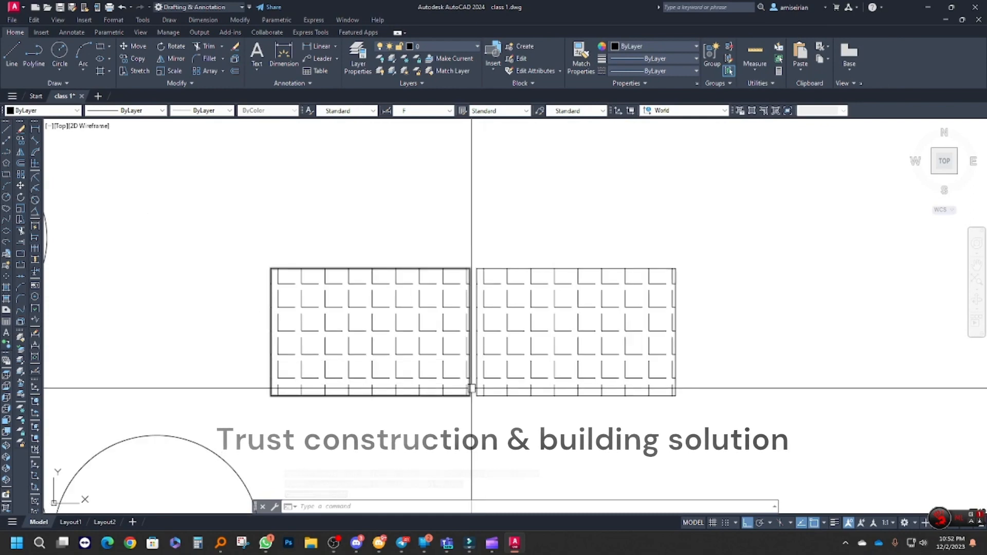
{"action": "left_click", "coordinate": [472, 415]}
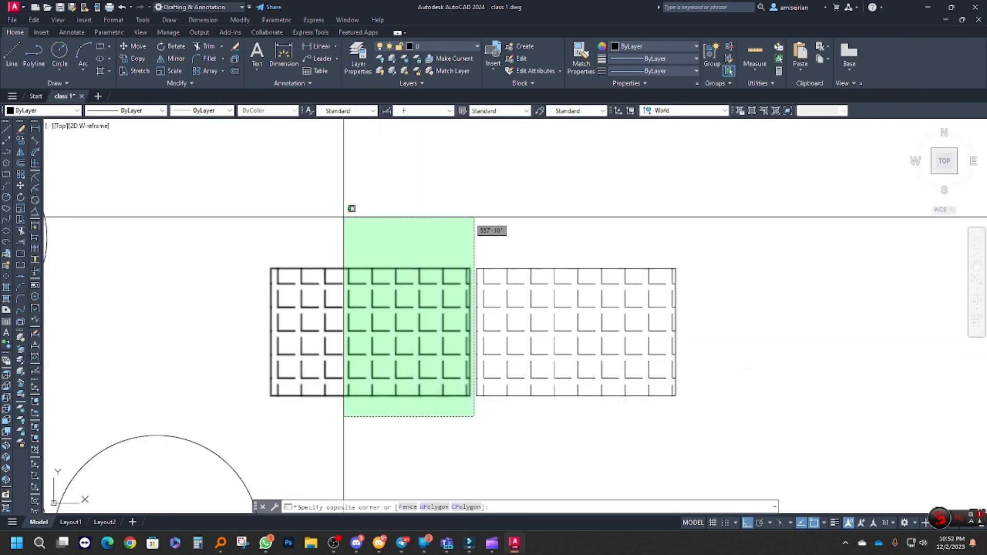
{"action": "left_click", "coordinate": [346, 211]}
{"action": "scroll", "coordinate": [466, 305], "scroll_direction": "up", "scroll_amount": 2}
{"action": "scroll", "coordinate": [466, 304], "scroll_direction": "down", "scroll_amount": 3}
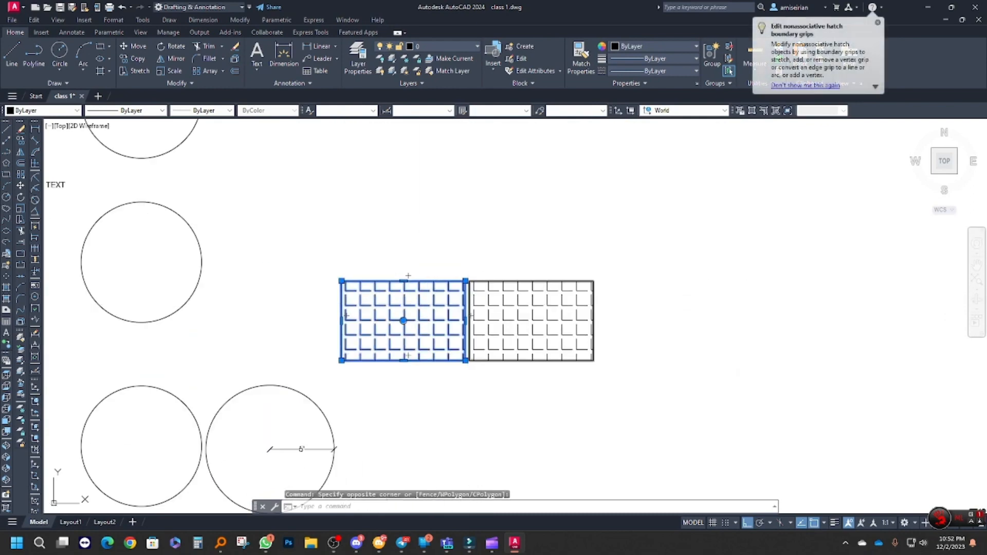
{"action": "key", "text": "Escape"}
Add a horizontal linear dimension between the top-edge midpoints of the two hatched rectangles, placed above them.
{"action": "left_click", "coordinate": [38, 129]}
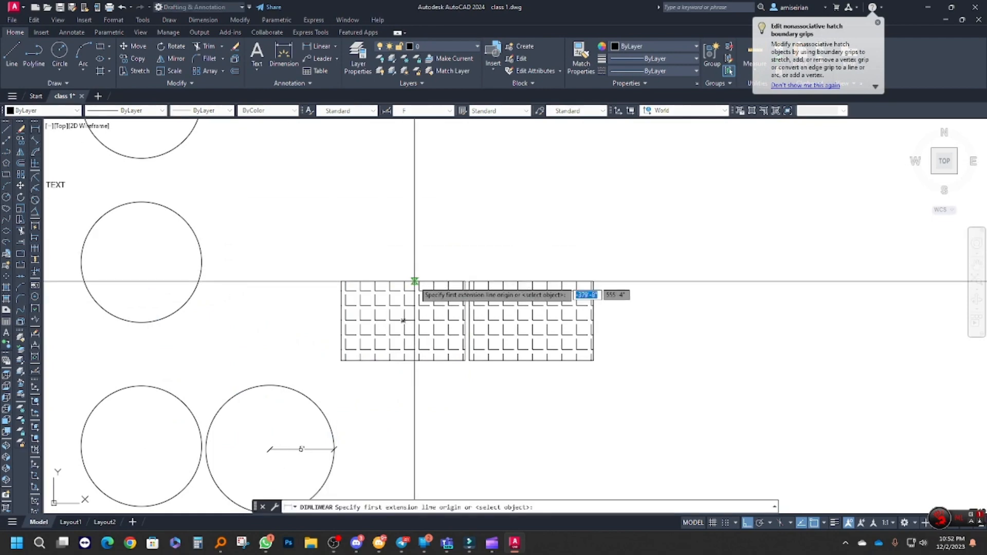
{"action": "left_click", "coordinate": [403, 281]}
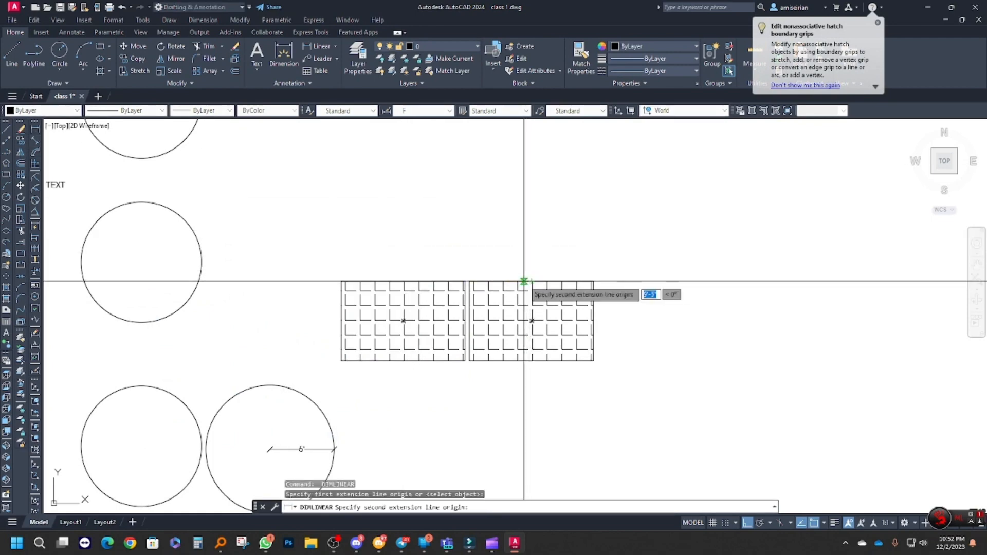
{"action": "left_click", "coordinate": [531, 281]}
{"action": "scroll", "coordinate": [457, 328], "scroll_direction": "down", "scroll_amount": 4}
{"action": "key", "text": "Escape"}
{"action": "key", "text": "Escape"}
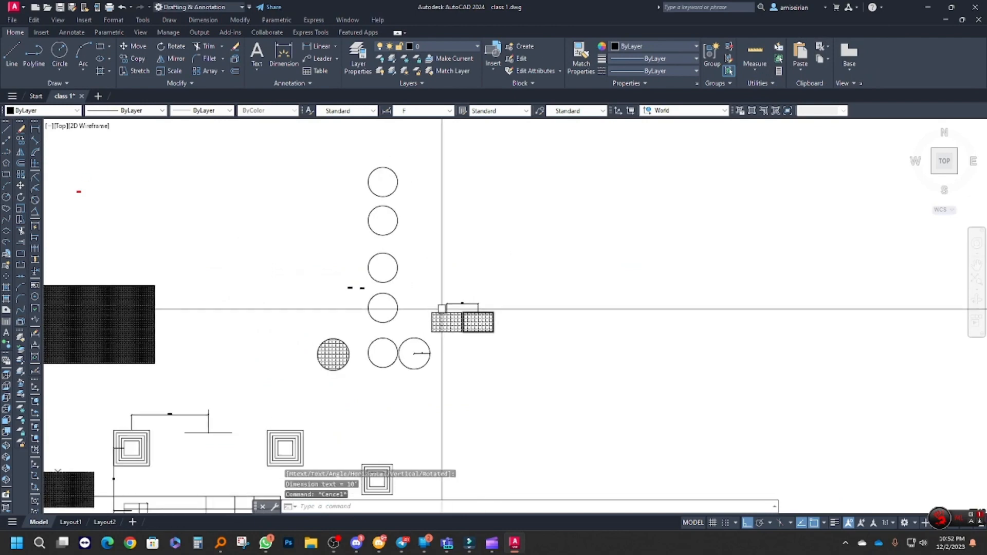
Erase the serif TEXT label beside the circle column, and undo the deletion.
{"action": "scroll", "coordinate": [341, 296], "scroll_direction": "up", "scroll_amount": 6}
{"action": "middle_click_drag", "start_coordinate": [382, 232], "coordinate": [392, 288]}
{"action": "scroll", "coordinate": [392, 288], "scroll_direction": "up", "scroll_amount": 4}
{"action": "left_click", "coordinate": [393, 292]}
{"action": "left_click", "coordinate": [349, 224]}
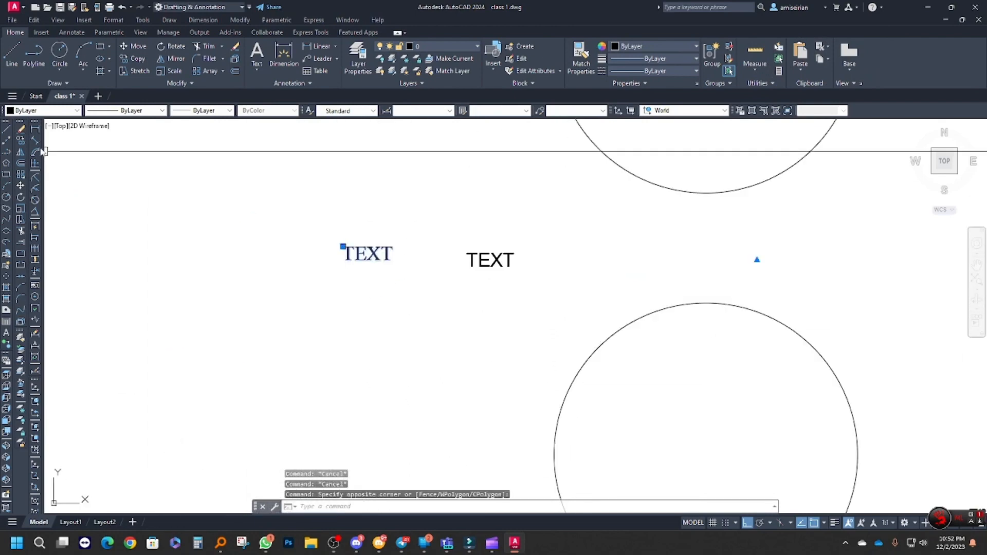
{"action": "left_click", "coordinate": [20, 138]}
{"action": "key", "text": "ctrl+z"}
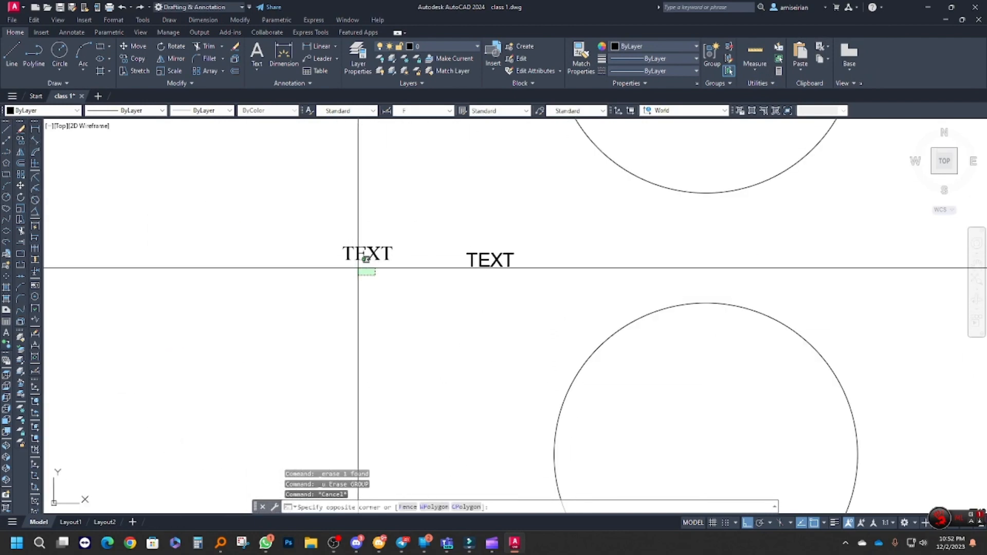
Copy the serif TEXT label straight up by a distance of 120.
{"action": "left_click", "coordinate": [20, 140]}
{"action": "scroll", "coordinate": [360, 375], "scroll_direction": "down", "scroll_amount": 4}
{"action": "left_click", "coordinate": [263, 326]}
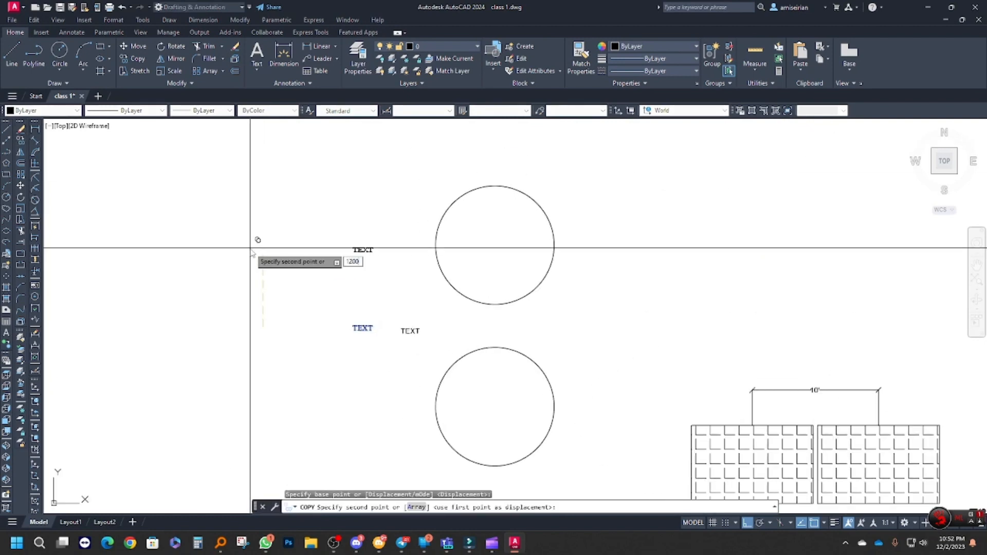
{"action": "type", "text": "120"}
{"action": "key", "text": "Return"}
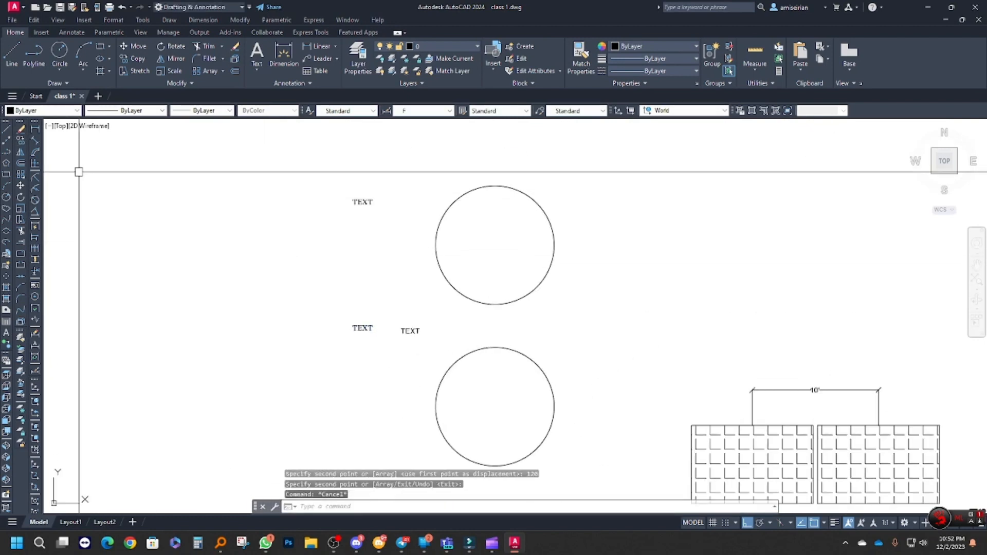
{"action": "key", "text": "Escape"}
{"action": "key", "text": "Escape"}
Copy the original serif TEXT label horizontally to two freely chosen points on its left.
{"action": "middle_click_drag", "start_coordinate": [399, 288], "coordinate": [383, 297]}
{"action": "type", "text": "co"}
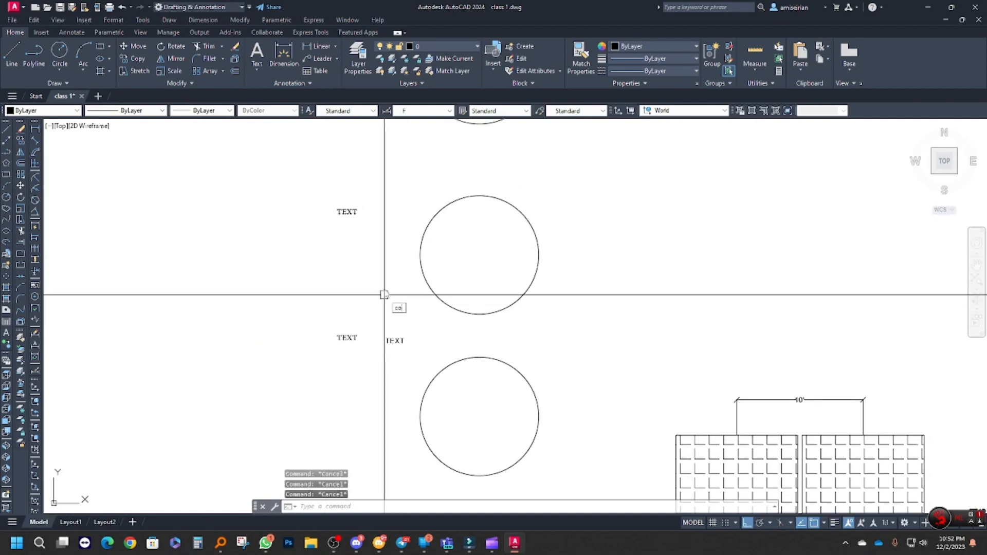
{"action": "key", "text": "Return"}
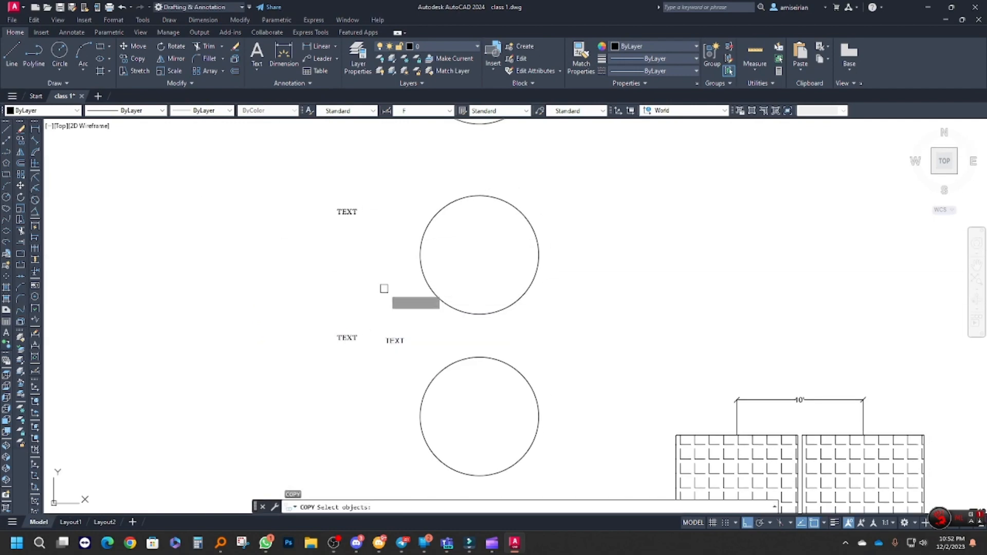
{"action": "left_click", "coordinate": [360, 354]}
{"action": "left_click", "coordinate": [317, 311]}
{"action": "key", "text": "Return"}
{"action": "left_click", "coordinate": [366, 302]}
{"action": "left_click", "coordinate": [250, 303]}
{"action": "left_click", "coordinate": [171, 294]}
{"action": "key", "text": "Escape"}
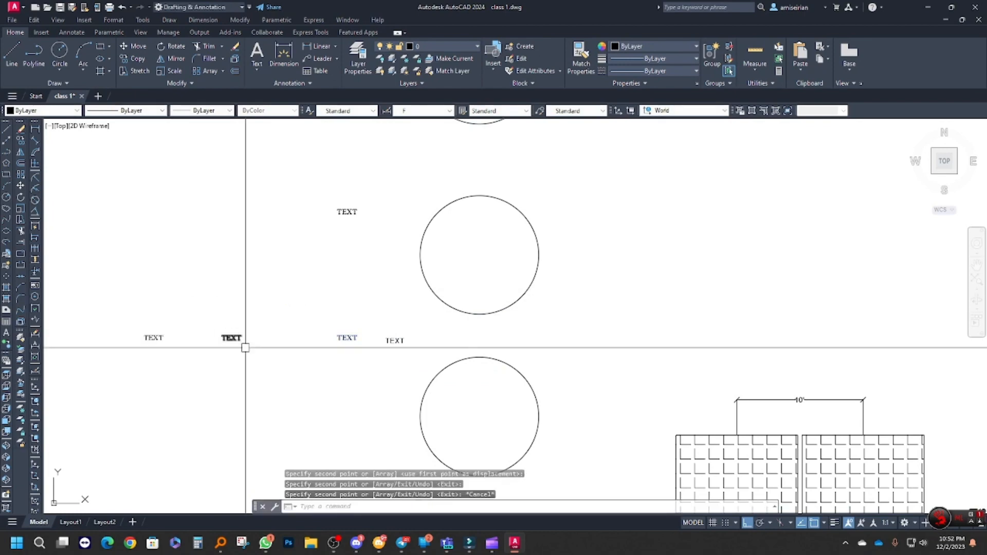
Copy the nearer of the two left-hand TEXT labels straight up by 120, and save the drawing.
{"action": "left_click", "coordinate": [246, 350]}
{"action": "left_click", "coordinate": [213, 318]}
{"action": "type", "text": "cond "}
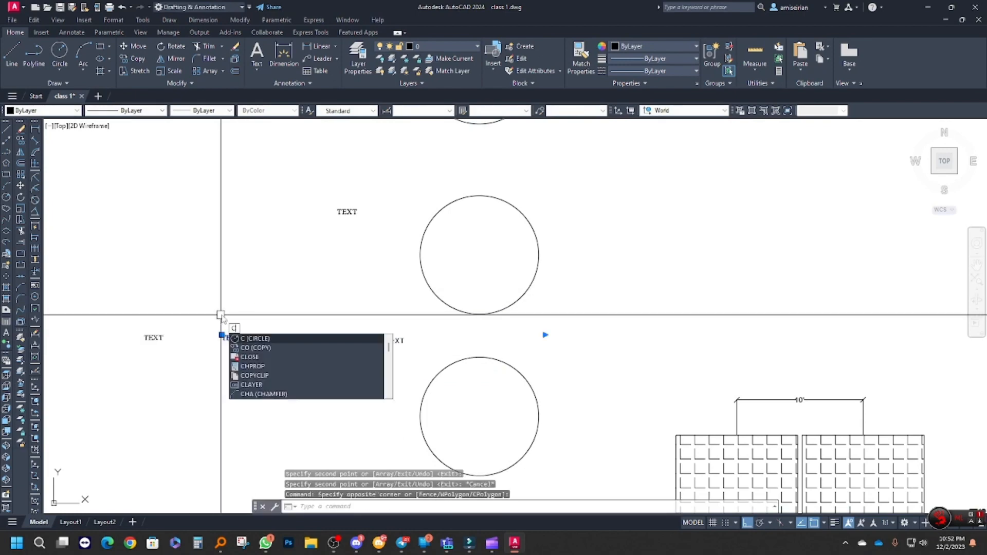
{"action": "type", "text": "p"}
{"action": "key", "text": "Return"}
{"action": "left_click", "coordinate": [221, 329]}
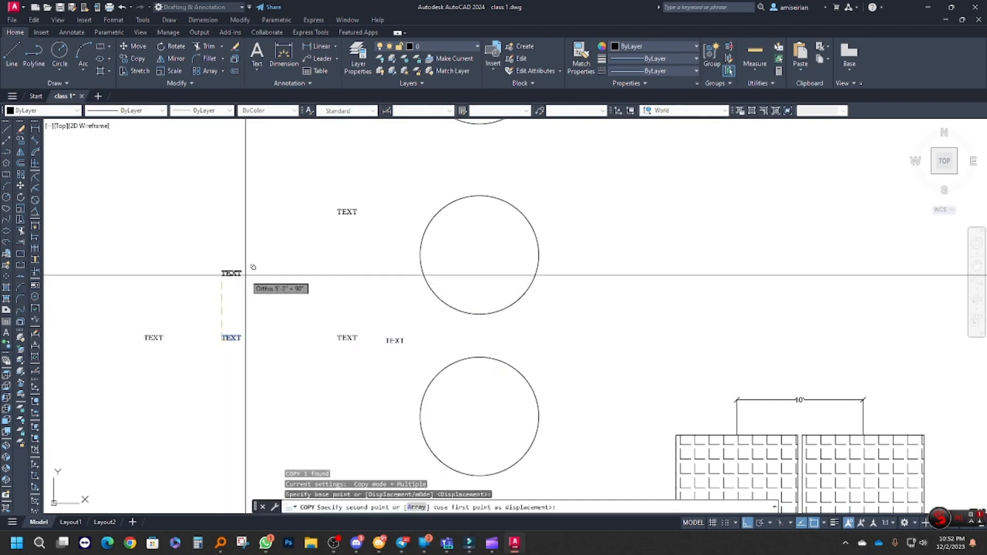
{"action": "key", "text": "Return"}
{"action": "key", "text": "Return"}
{"action": "key", "text": "Escape"}
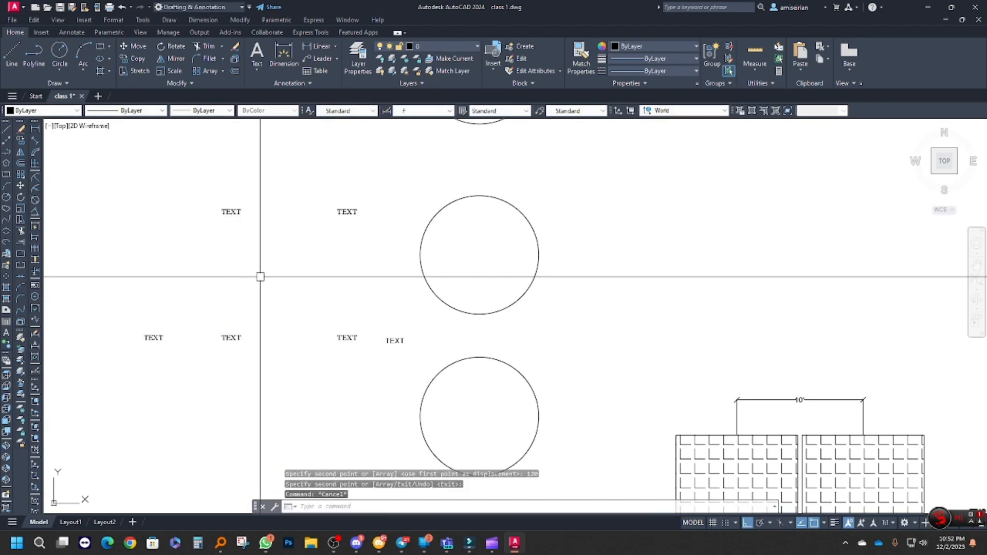
{"action": "key", "text": "ctrl+s"}
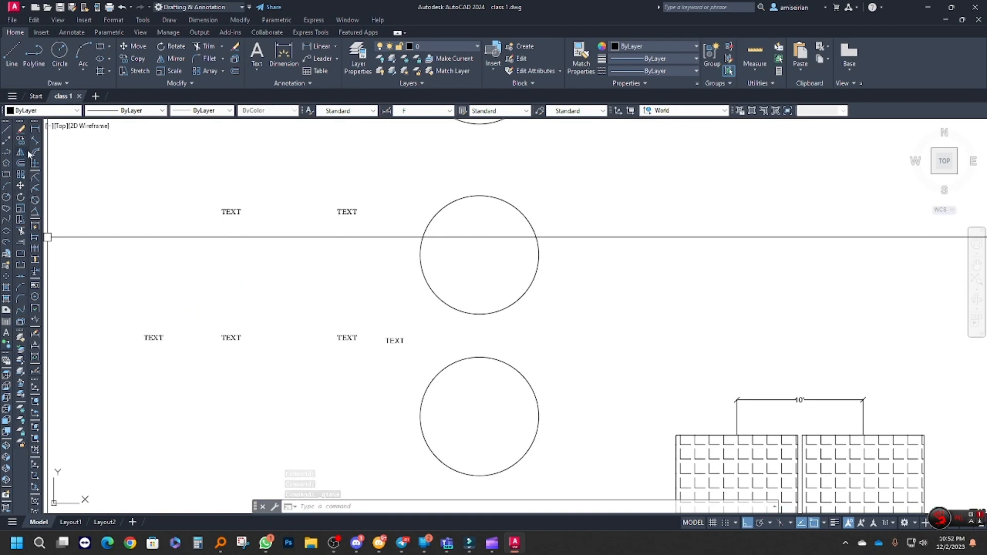
Move the original serif TEXT label straight down to a free point below its row, using its lower-left corner as base.
{"action": "left_click", "coordinate": [23, 186]}
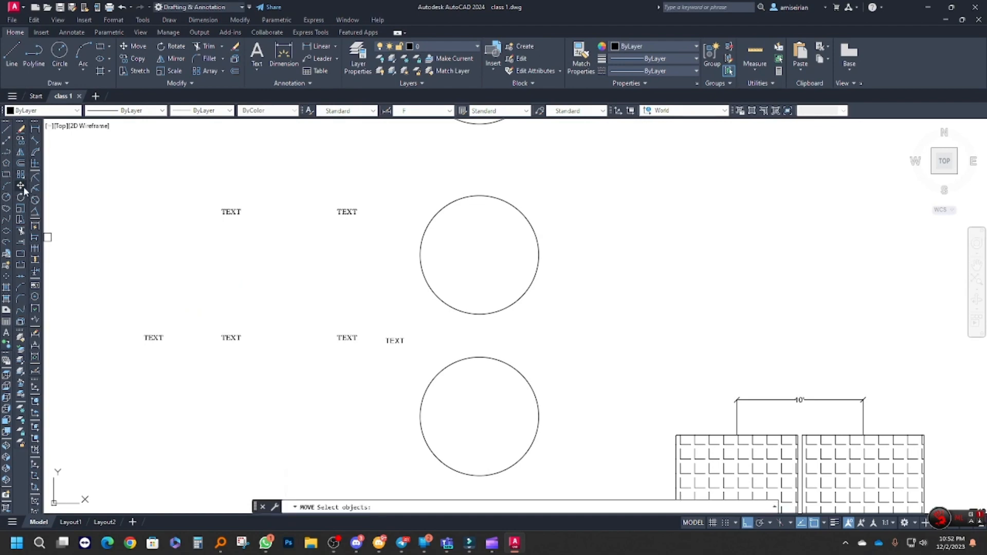
{"action": "left_click", "coordinate": [364, 363]}
{"action": "left_click", "coordinate": [311, 293]}
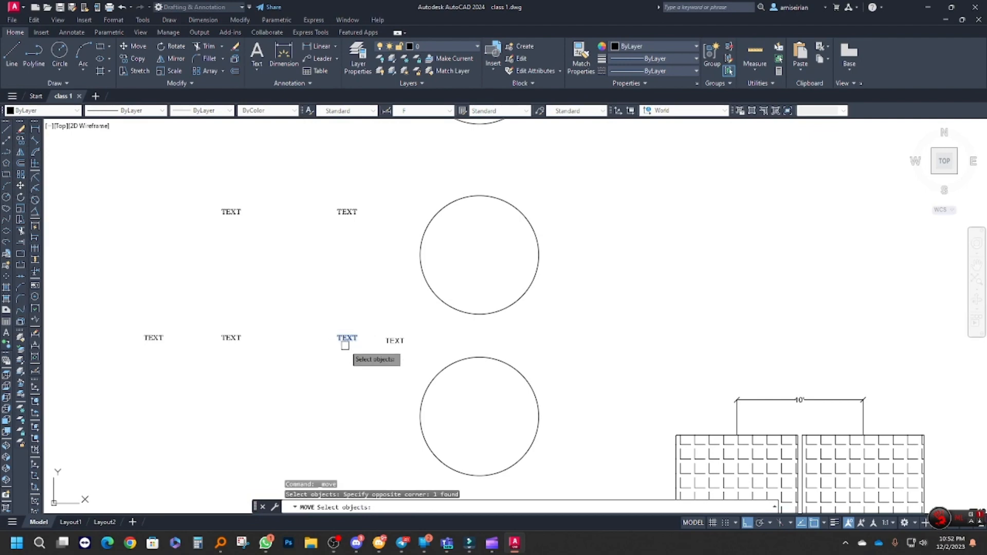
{"action": "key", "text": "Return"}
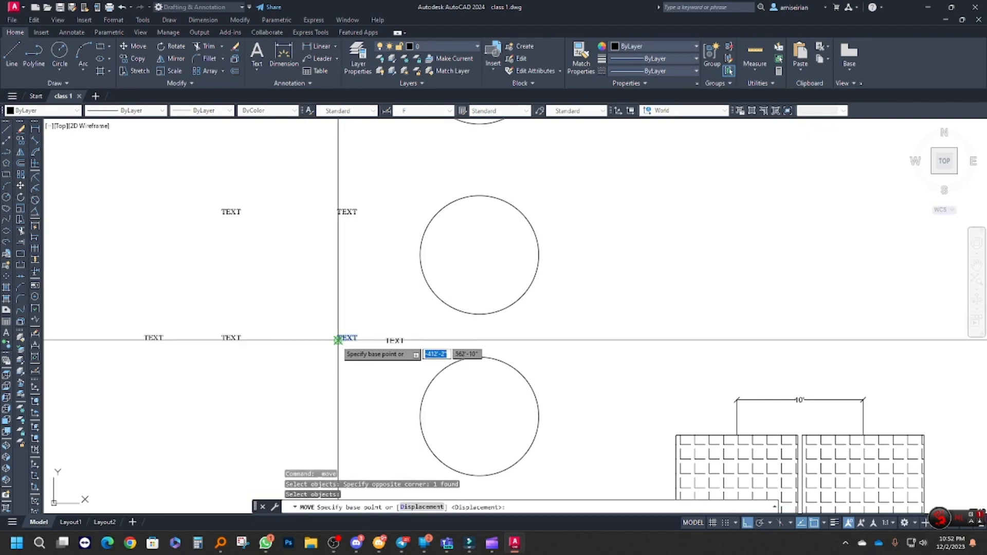
{"action": "left_click", "coordinate": [338, 340]}
{"action": "middle_click_drag", "start_coordinate": [358, 392], "coordinate": [358, 329]}
{"action": "left_click", "coordinate": [359, 336]}
{"action": "left_click", "coordinate": [378, 363]}
{"action": "left_click", "coordinate": [317, 298]}
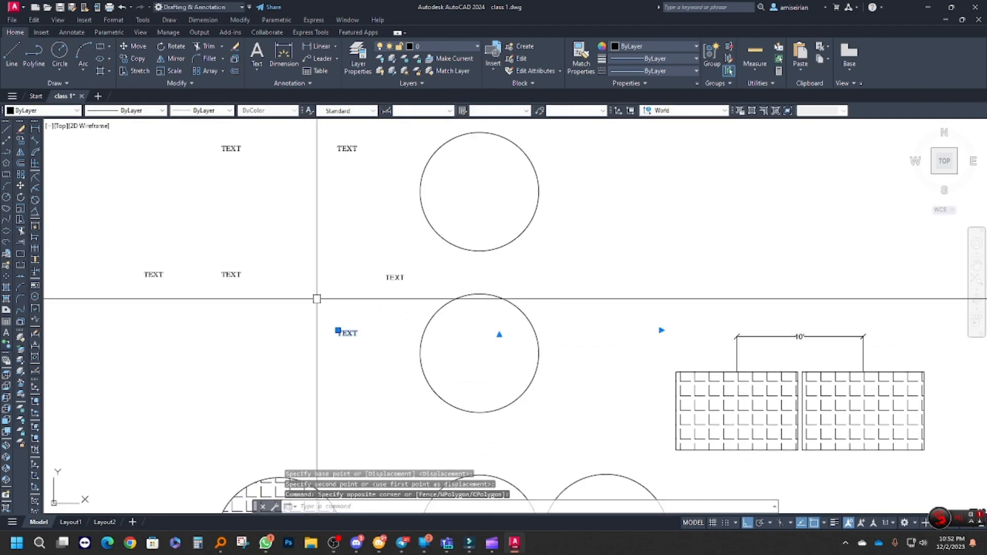
{"action": "key", "text": "Escape"}
{"action": "left_click", "coordinate": [379, 361]}
{"action": "left_click", "coordinate": [337, 313]}
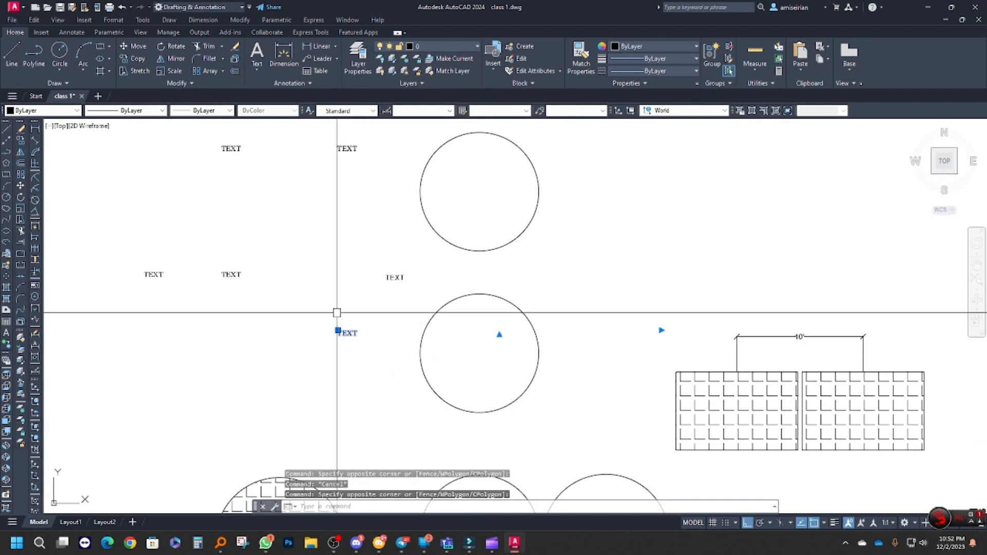
{"action": "key", "text": "Escape"}
{"action": "left_click", "coordinate": [357, 368]}
{"action": "left_click", "coordinate": [317, 312]}
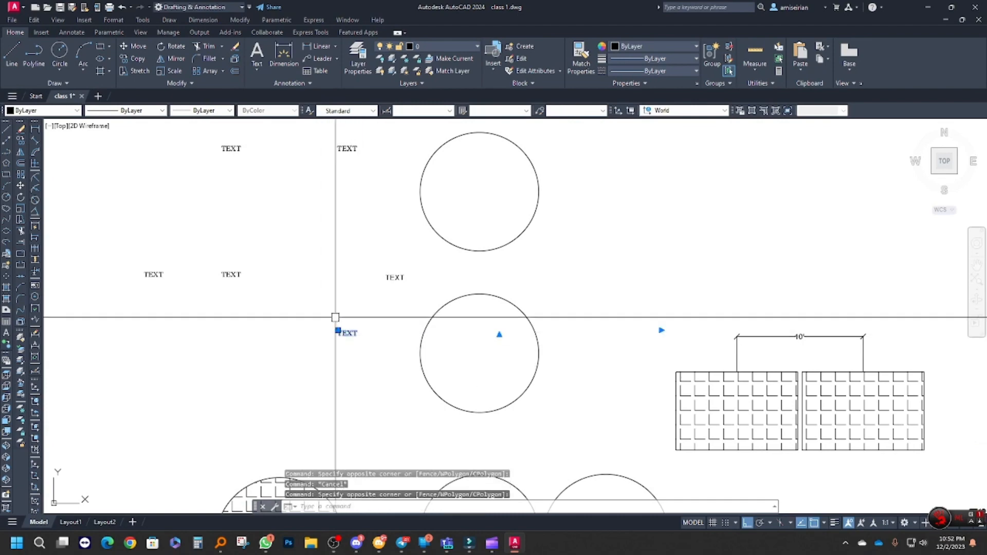
{"action": "key", "text": "Escape"}
Move the lowered TEXT label straight up by a distance of 120.
{"action": "left_click", "coordinate": [359, 359]}
{"action": "left_click", "coordinate": [319, 303]}
{"action": "type", "text": "m"}
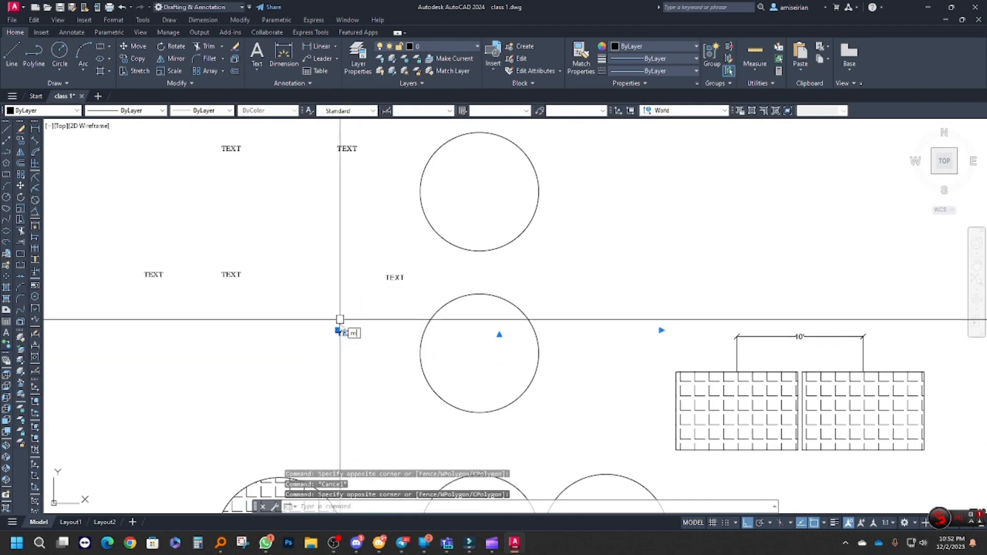
{"action": "key", "text": "Return"}
{"action": "left_click", "coordinate": [337, 335]}
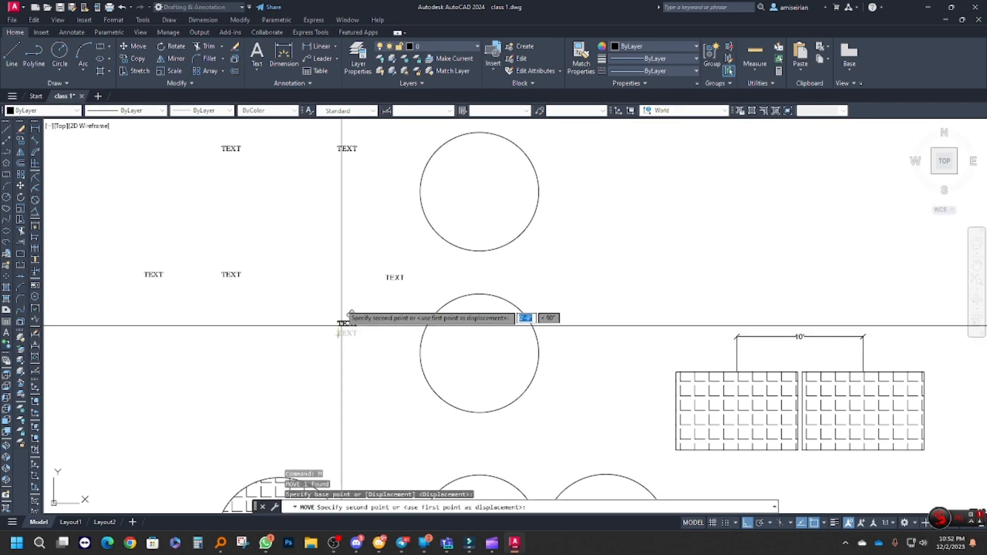
{"action": "type", "text": "120"}
{"action": "key", "text": "Return"}
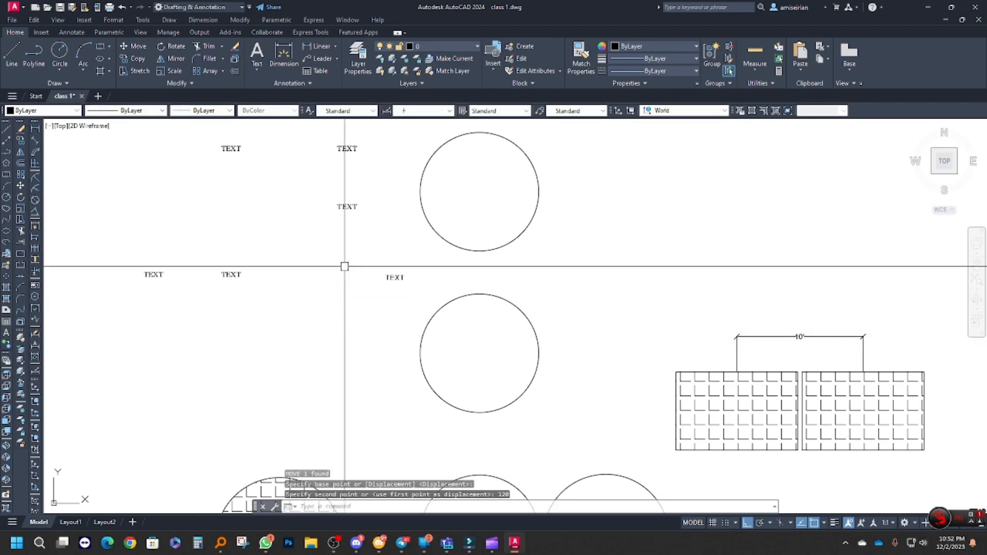
{"action": "left_click", "coordinate": [369, 245]}
{"action": "left_click", "coordinate": [380, 245]}
{"action": "key", "text": "Escape"}
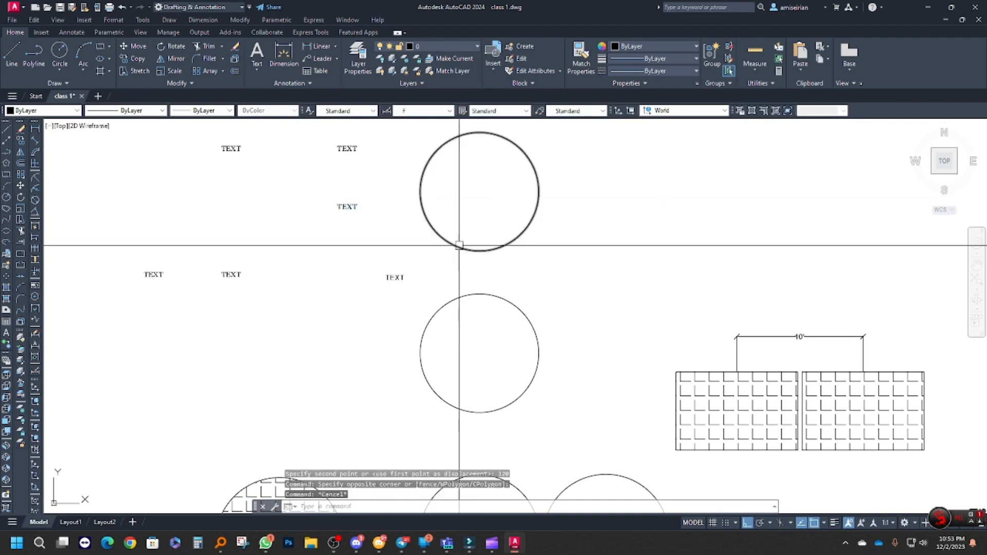
{"action": "left_click", "coordinate": [461, 243]}
{"action": "left_click", "coordinate": [441, 225]}
{"action": "left_click", "coordinate": [21, 140]}
{"action": "scroll", "coordinate": [405, 247], "scroll_direction": "down", "scroll_amount": 4}
{"action": "middle_click_drag", "start_coordinate": [404, 248], "coordinate": [330, 275]}
{"action": "key", "text": "Escape"}
Move the middle circle of the vertical column from its centre horizontally right to a point above the hatched rectangles.
{"action": "left_click", "coordinate": [368, 248]}
{"action": "left_click", "coordinate": [360, 226]}
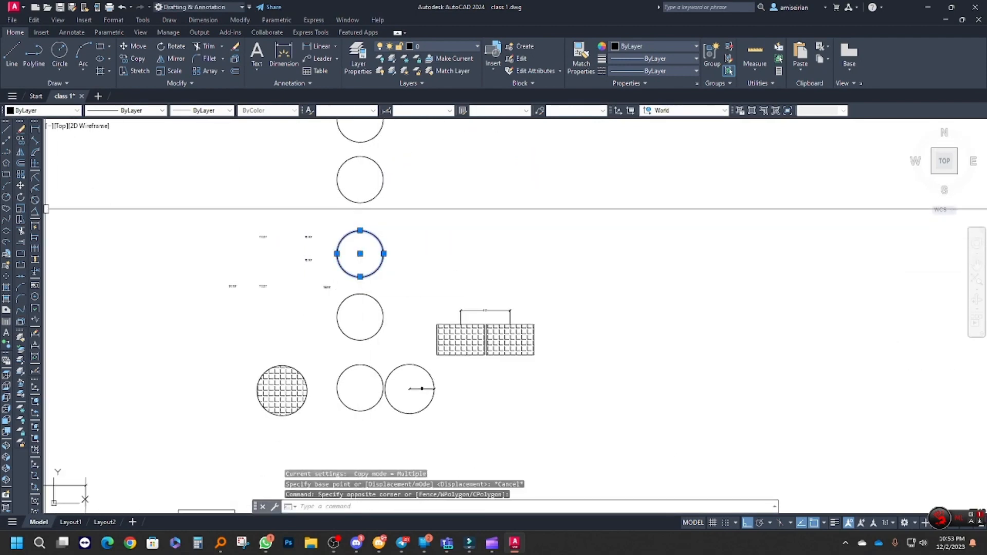
{"action": "left_click", "coordinate": [21, 186]}
{"action": "left_click", "coordinate": [359, 253]}
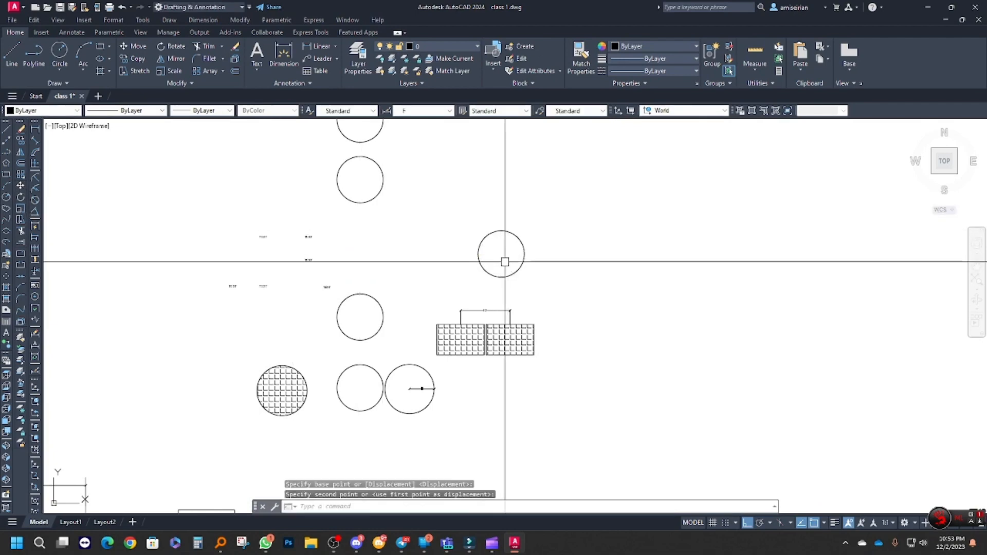
{"action": "key", "text": "Escape"}
{"action": "middle_click_drag", "start_coordinate": [414, 261], "coordinate": [447, 259]}
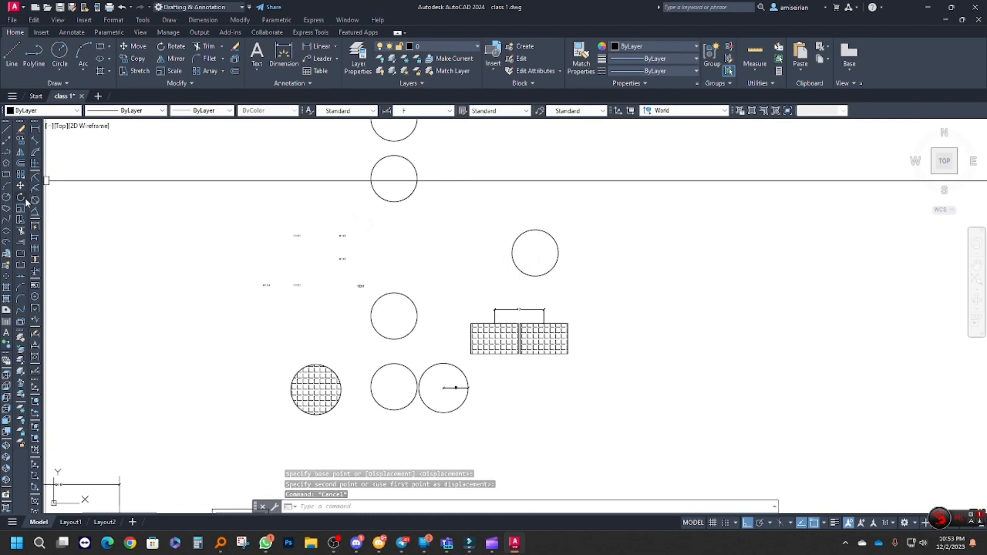
{"action": "mouse_move", "coordinate": [480, 338]}
{"action": "middle_mouse_down"}
{"action": "mouse_move", "coordinate": [425, 338]}
{"action": "mouse_move", "coordinate": [423, 328]}
{"action": "middle_mouse_up"}
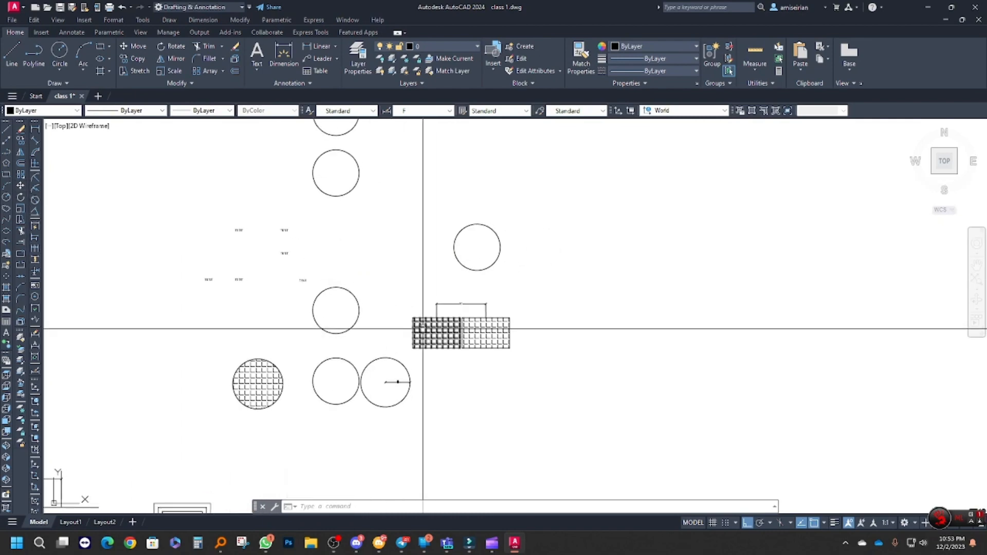
{"action": "middle_click_drag", "start_coordinate": [337, 298], "coordinate": [410, 324]}
{"action": "scroll", "coordinate": [403, 318], "scroll_direction": "up", "scroll_amount": 4}
{"action": "left_click", "coordinate": [411, 314]}
{"action": "left_click", "coordinate": [394, 292]}
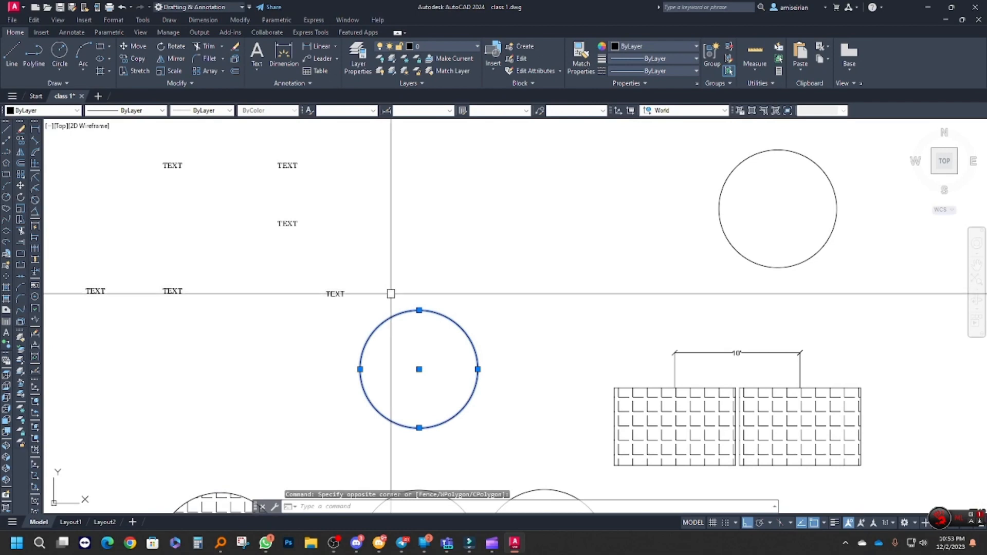
{"action": "left_click", "coordinate": [418, 245]}
{"action": "left_click", "coordinate": [463, 241]}
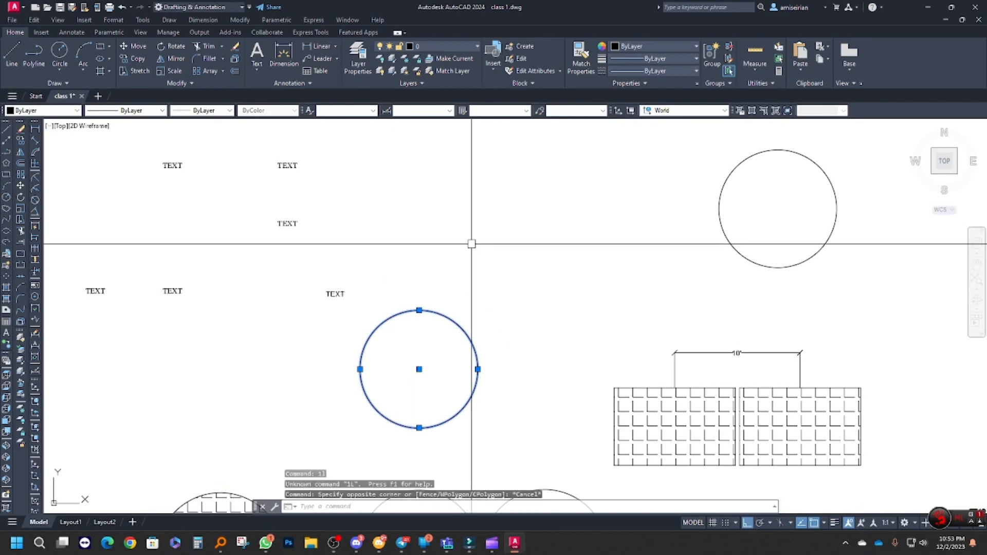
Draw a horizontal line about 12'-7" long in the free space left by the moved circle.
{"action": "type", "text": "l"}
{"action": "key", "text": "space"}
{"action": "left_click", "coordinate": [421, 241]}
{"action": "left_click", "coordinate": [580, 240]}
{"action": "key", "text": "Escape"}
Try rotating the horizontal line about its left endpoint, switching ortho off and on, and settle on 0°.
{"action": "left_click", "coordinate": [545, 252]}
{"action": "left_click", "coordinate": [499, 226]}
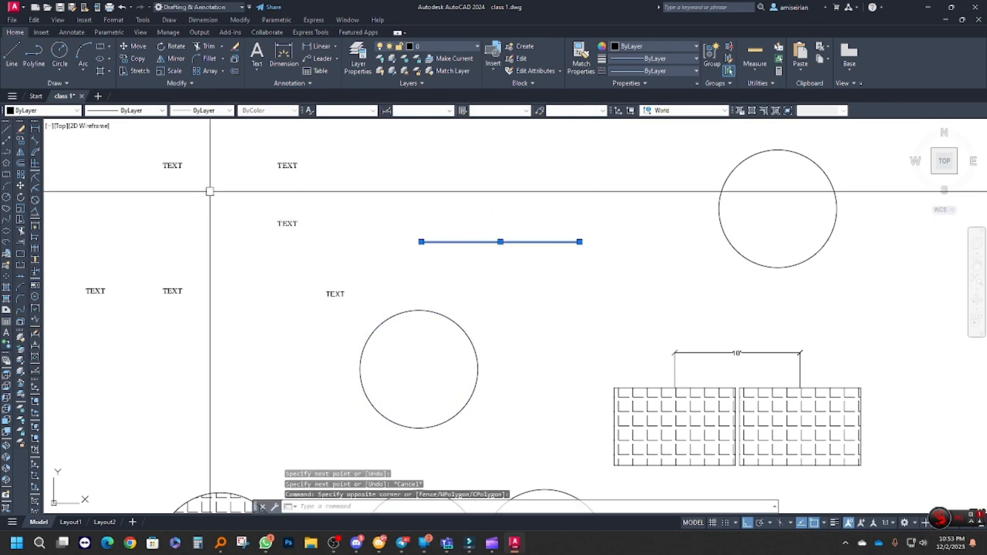
{"action": "left_click", "coordinate": [421, 242]}
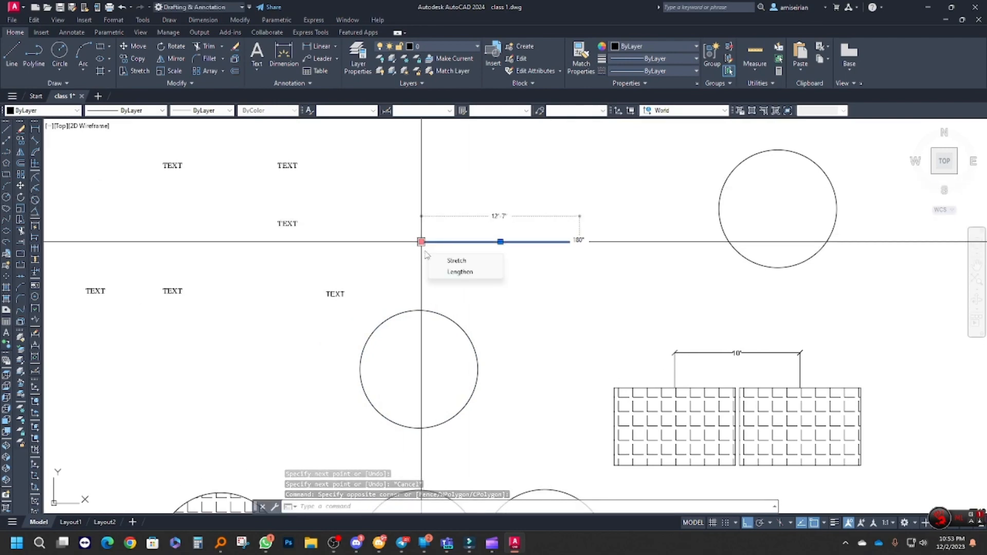
{"action": "left_click", "coordinate": [21, 196]}
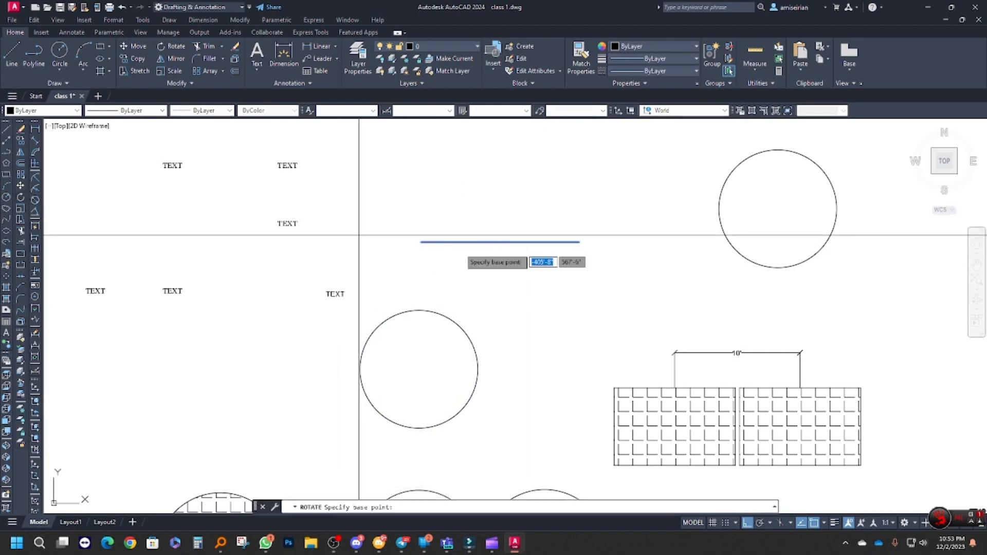
{"action": "left_click", "coordinate": [422, 242]}
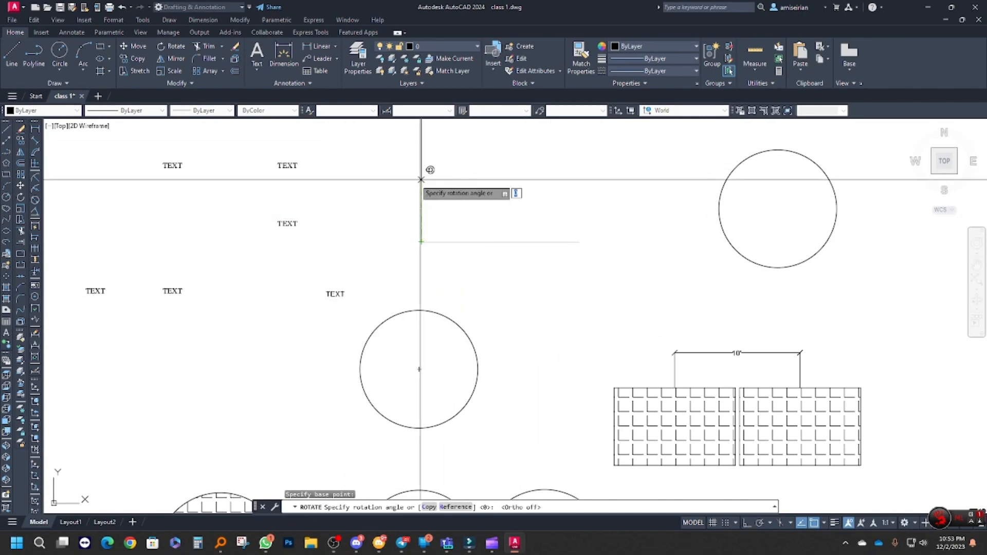
{"action": "key", "text": "F8"}
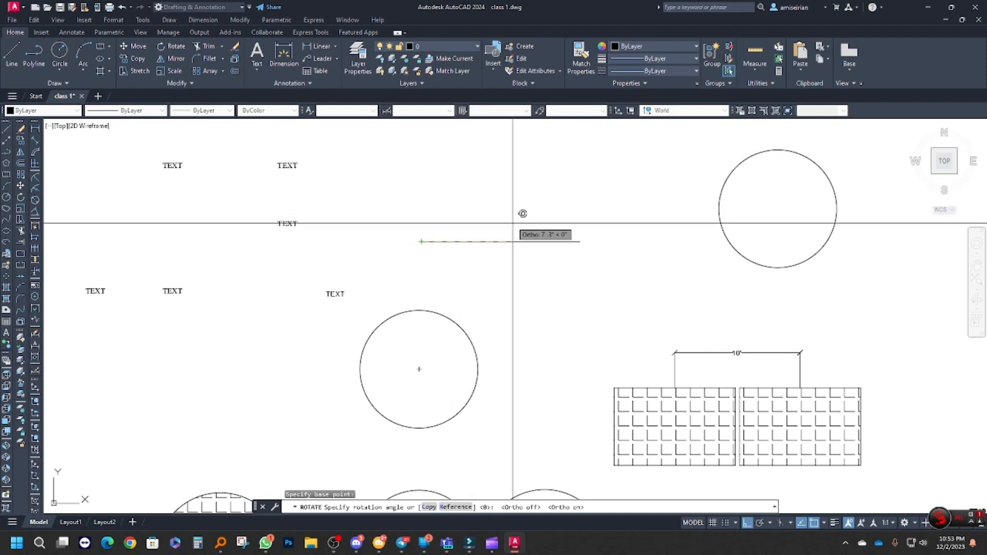
{"action": "key", "text": "F8"}
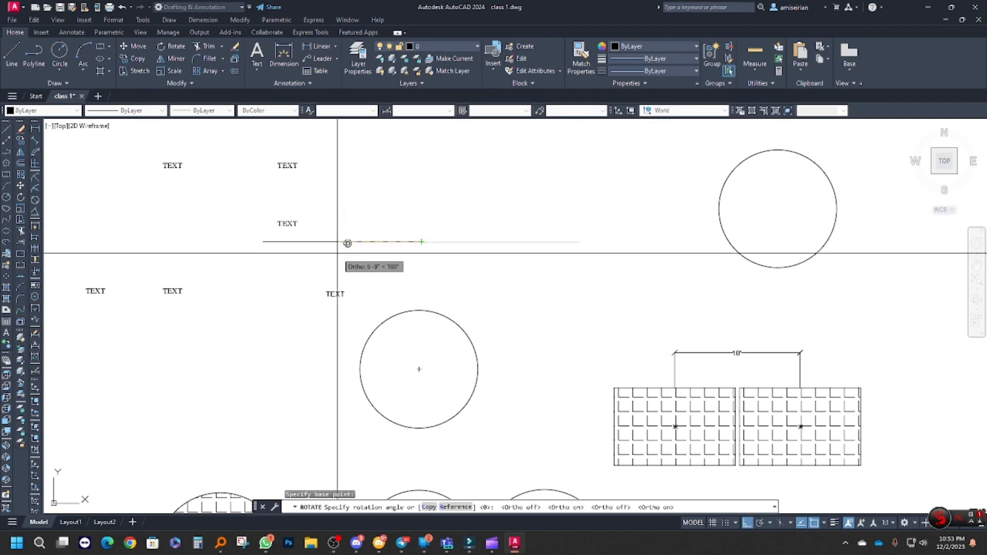
{"action": "left_click", "coordinate": [465, 220]}
{"action": "key", "text": "Escape"}
{"action": "key", "text": "Escape"}
Draw a narrow upright rectangle in the free space to the right of the circle column, above the separate circle.
{"action": "scroll", "coordinate": [531, 339], "scroll_direction": "down", "scroll_amount": 4}
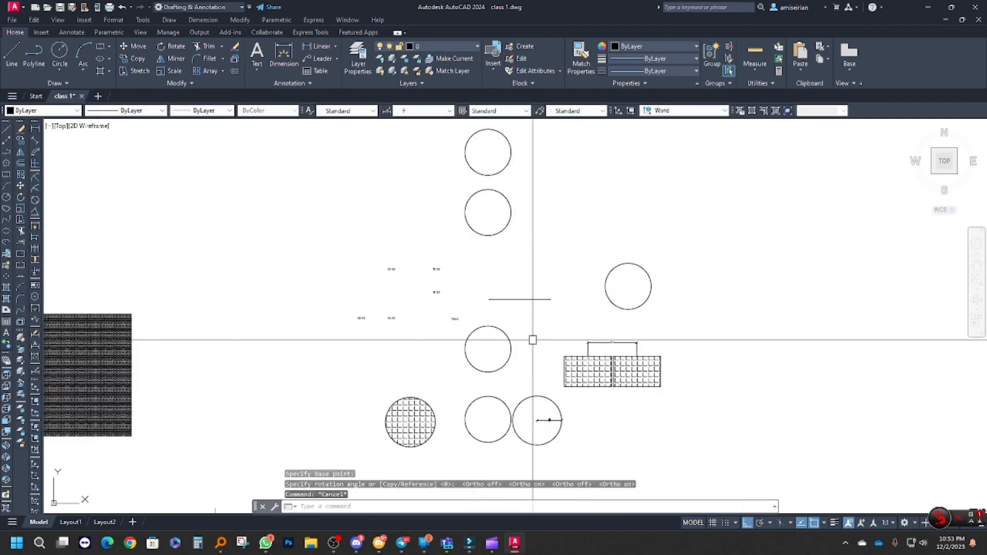
{"action": "type", "text": "rec"}
{"action": "key", "text": "Return"}
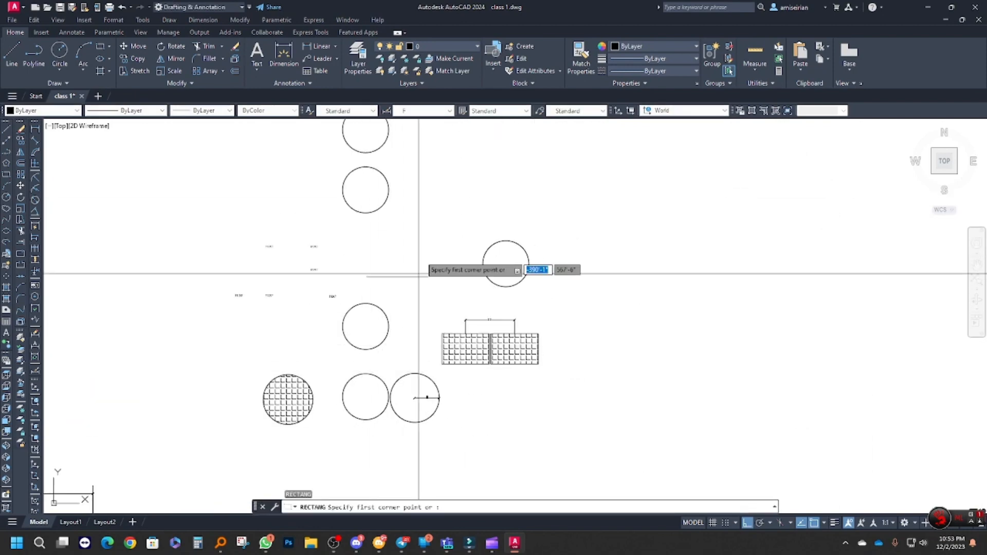
{"action": "scroll", "coordinate": [439, 199], "scroll_direction": "up", "scroll_amount": 2}
{"action": "left_click", "coordinate": [438, 171]}
{"action": "left_click", "coordinate": [460, 254]}
{"action": "key", "text": "Escape"}
Rotate the narrow upright rectangle by 90° about its centre with ortho on.
{"action": "left_click", "coordinate": [467, 266]}
{"action": "left_click", "coordinate": [447, 222]}
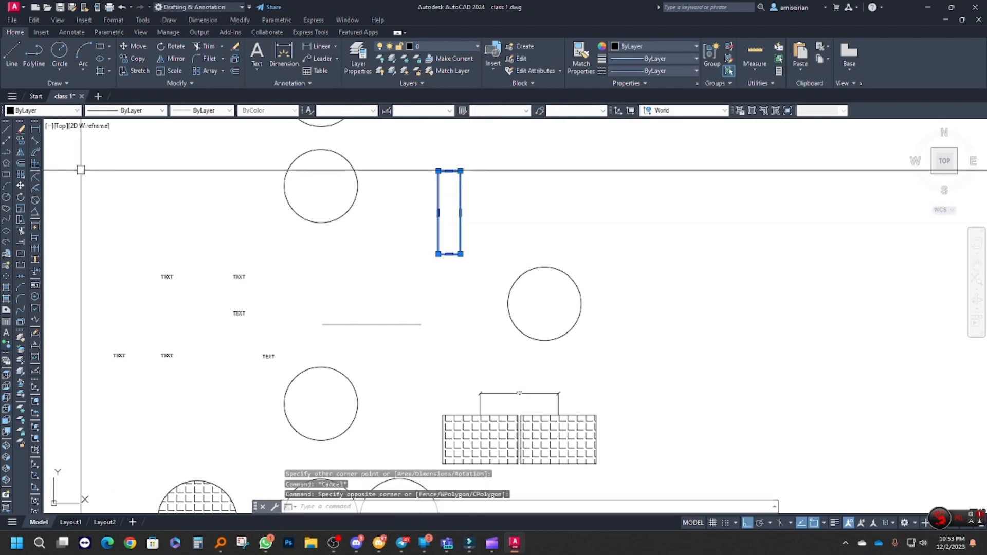
{"action": "left_click", "coordinate": [20, 201]}
{"action": "scroll", "coordinate": [456, 282], "scroll_direction": "up", "scroll_amount": 2}
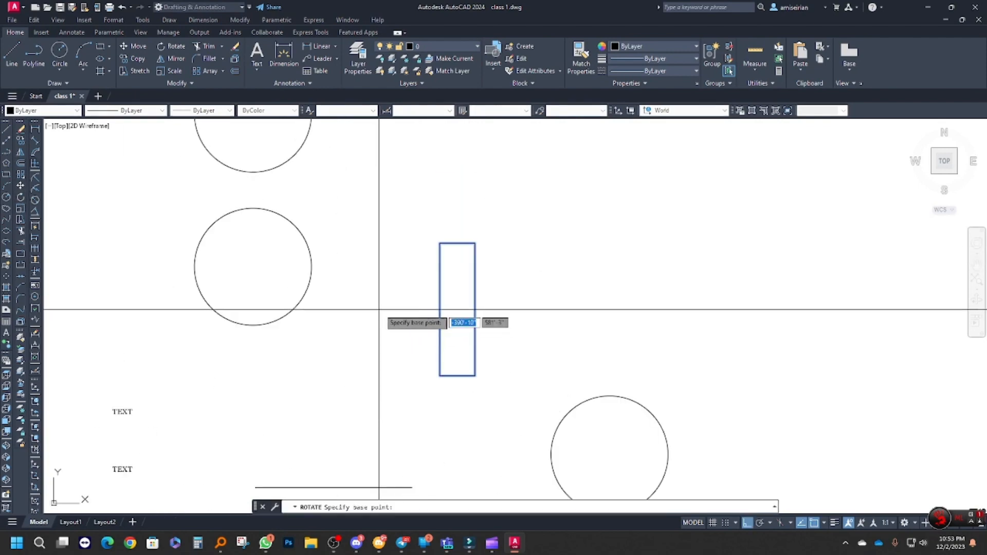
{"action": "left_click", "coordinate": [458, 309]}
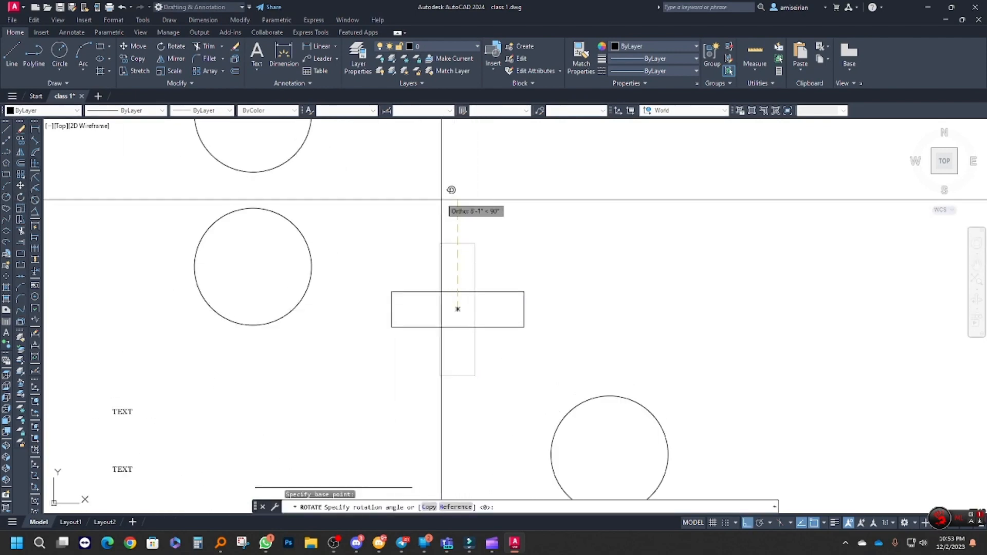
{"action": "left_click", "coordinate": [451, 182]}
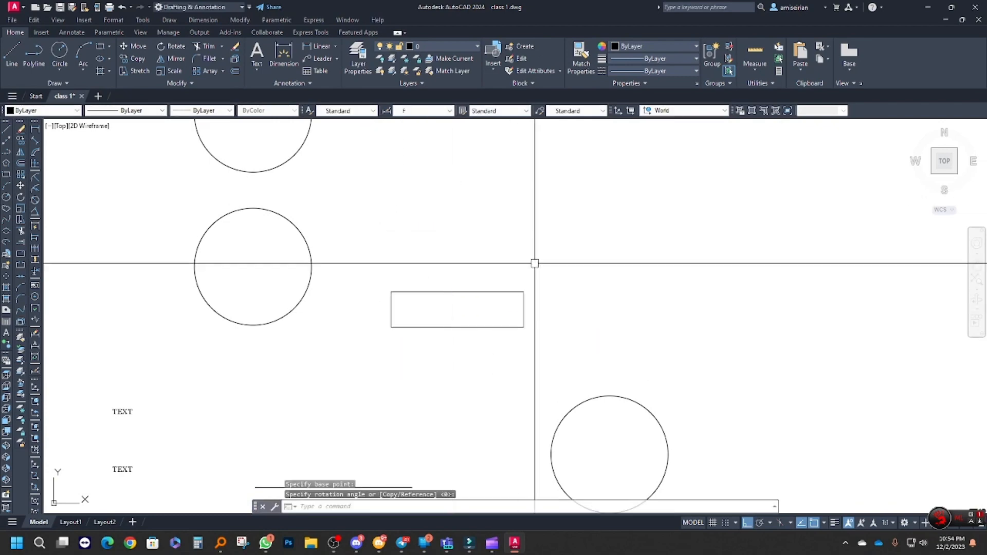
{"action": "scroll", "coordinate": [505, 314], "scroll_direction": "down", "scroll_amount": 2}
{"action": "key", "text": "Escape"}
{"action": "left_click", "coordinate": [505, 314]}
{"action": "left_click", "coordinate": [459, 268]}
{"action": "key", "text": "Escape"}
{"action": "scroll", "coordinate": [453, 282], "scroll_direction": "down", "scroll_amount": 3}
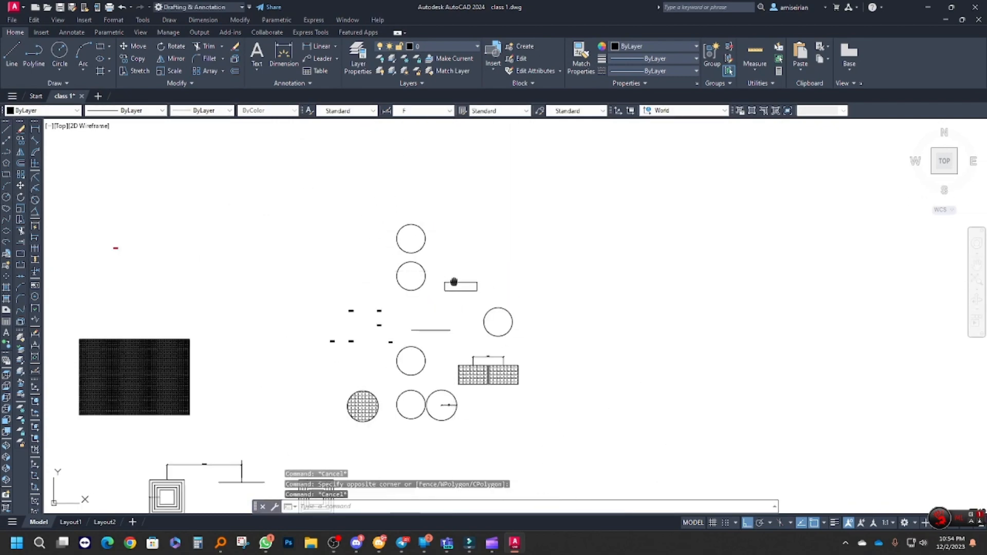
{"action": "scroll", "coordinate": [425, 288], "scroll_direction": "up", "scroll_amount": 3}
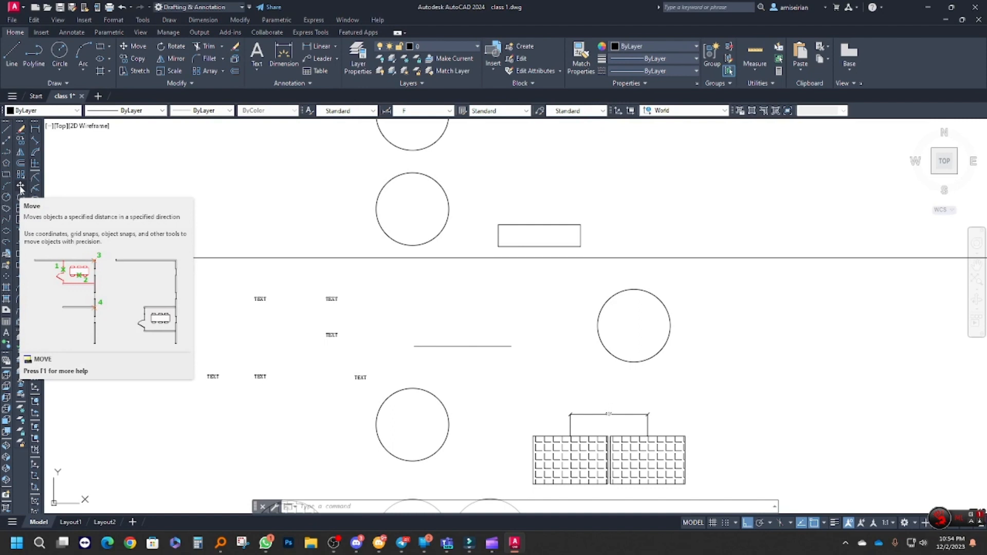
{"action": "left_click", "coordinate": [21, 163]}
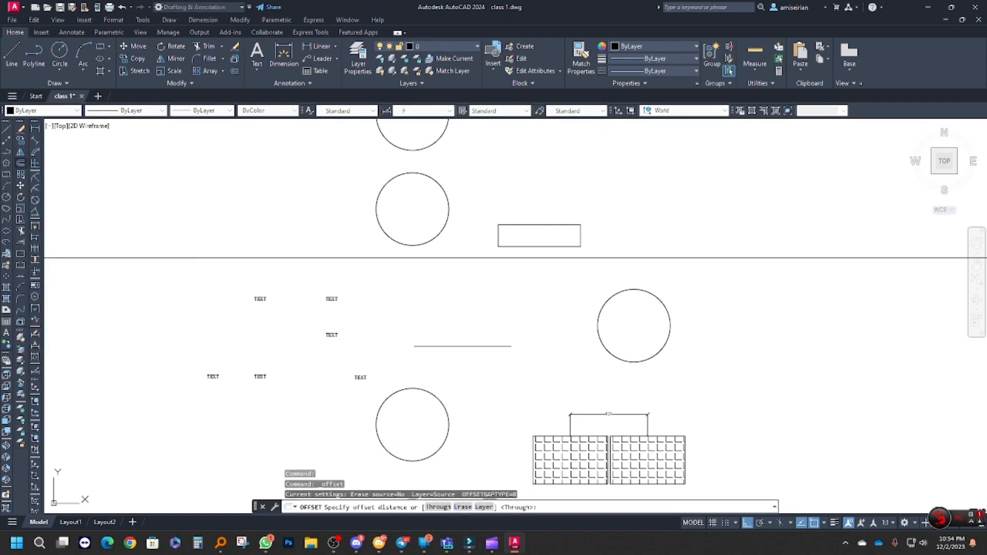
{"action": "mouse_move", "coordinate": [453, 237]}
{"action": "middle_mouse_down"}
{"action": "mouse_move", "coordinate": [441, 269]}
{"action": "mouse_move", "coordinate": [442, 255]}
{"action": "mouse_move", "coordinate": [416, 288]}
{"action": "middle_mouse_up"}
{"action": "key", "text": "Escape"}
{"action": "scroll", "coordinate": [408, 246], "scroll_direction": "up", "scroll_amount": 2}
{"action": "left_click", "coordinate": [430, 292]}
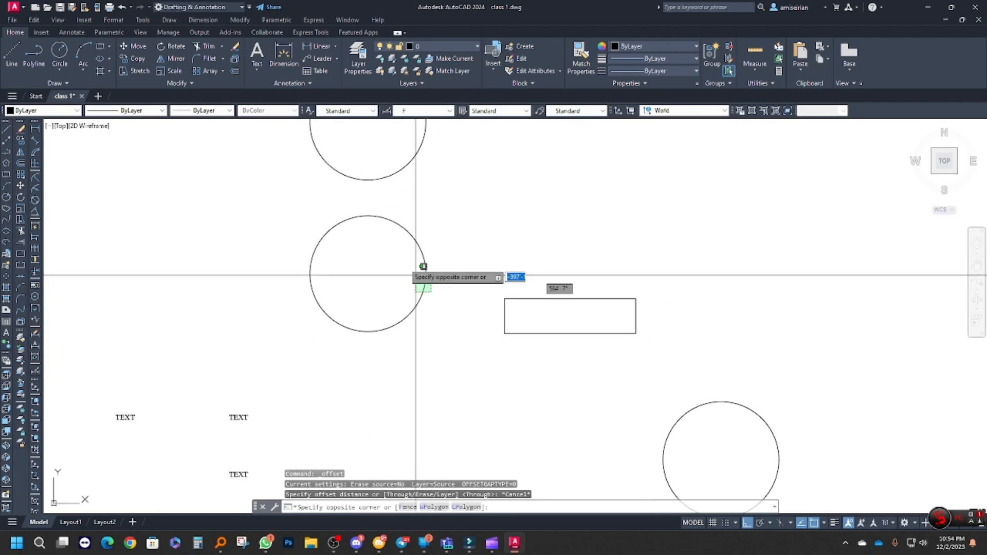
{"action": "left_click", "coordinate": [416, 275]}
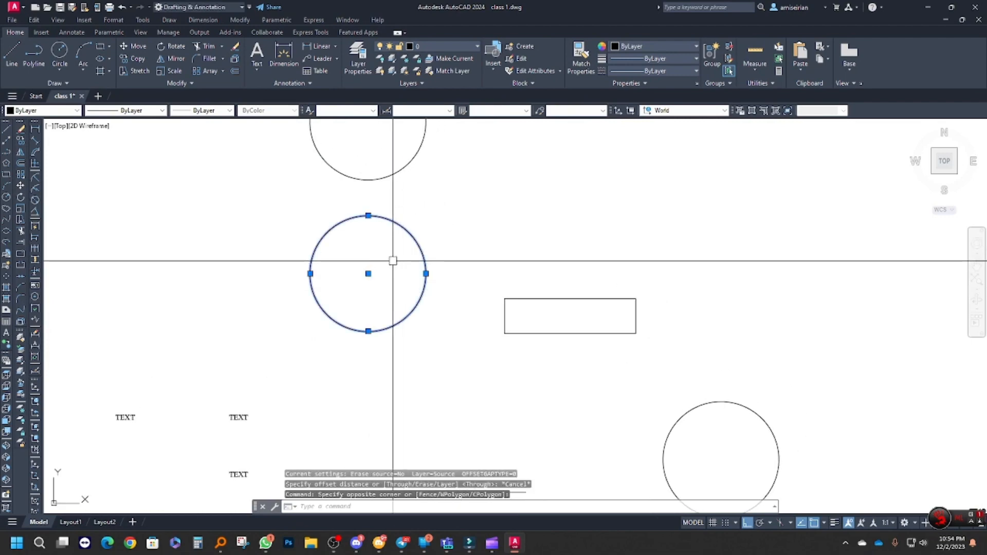
{"action": "key", "text": "Escape"}
{"action": "key", "text": "Escape"}
{"action": "type", "text": "o"}
{"action": "key", "text": "Return"}
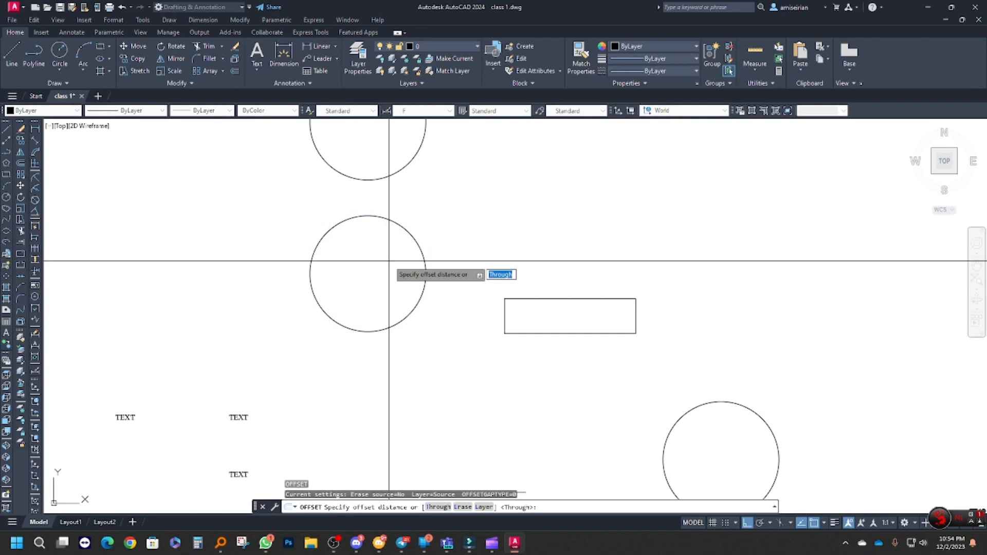
{"action": "key", "text": "Escape"}
{"action": "key", "text": "Escape"}
{"action": "scroll", "coordinate": [389, 261], "scroll_direction": "down", "scroll_amount": 2}
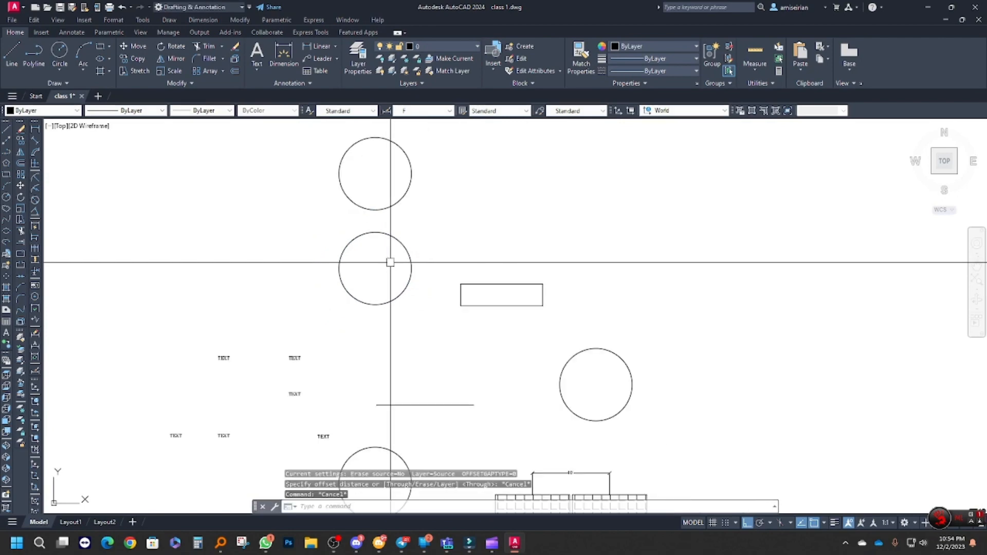
{"action": "mouse_move", "coordinate": [390, 262]}
{"action": "middle_mouse_down"}
{"action": "mouse_move", "coordinate": [349, 287]}
{"action": "mouse_move", "coordinate": [366, 224]}
{"action": "middle_mouse_up"}
{"action": "left_click", "coordinate": [362, 246]}
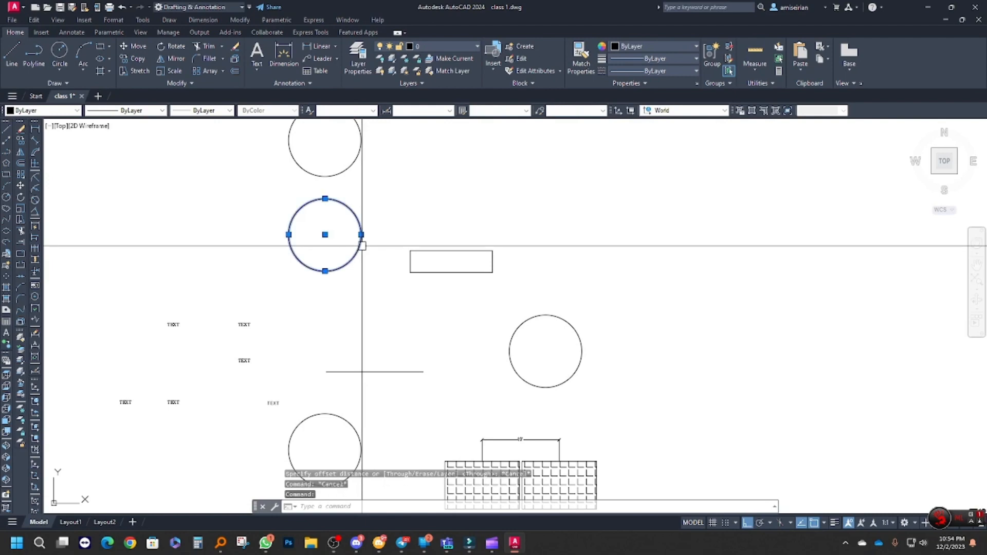
{"action": "left_click", "coordinate": [469, 303]}
{"action": "left_click", "coordinate": [447, 249]}
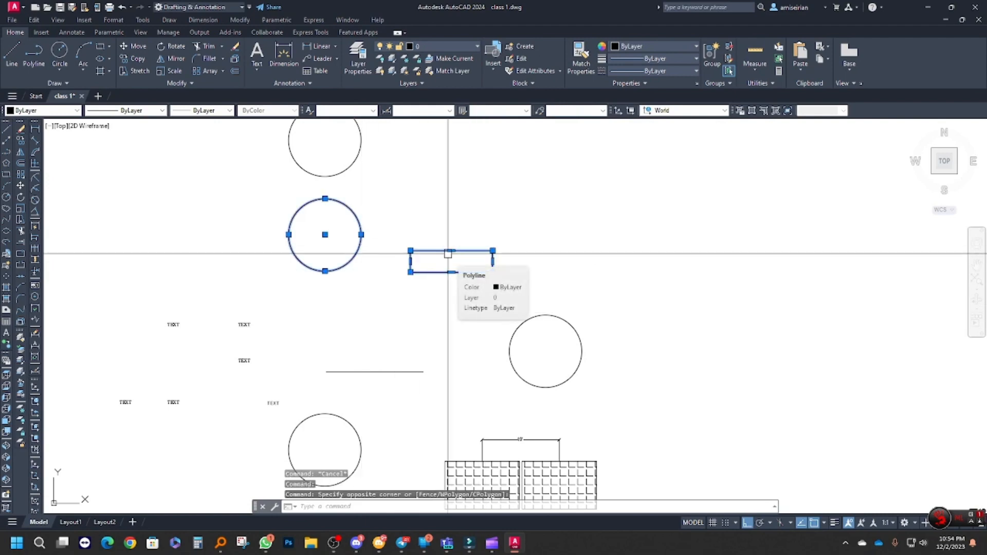
{"action": "key", "text": "Escape"}
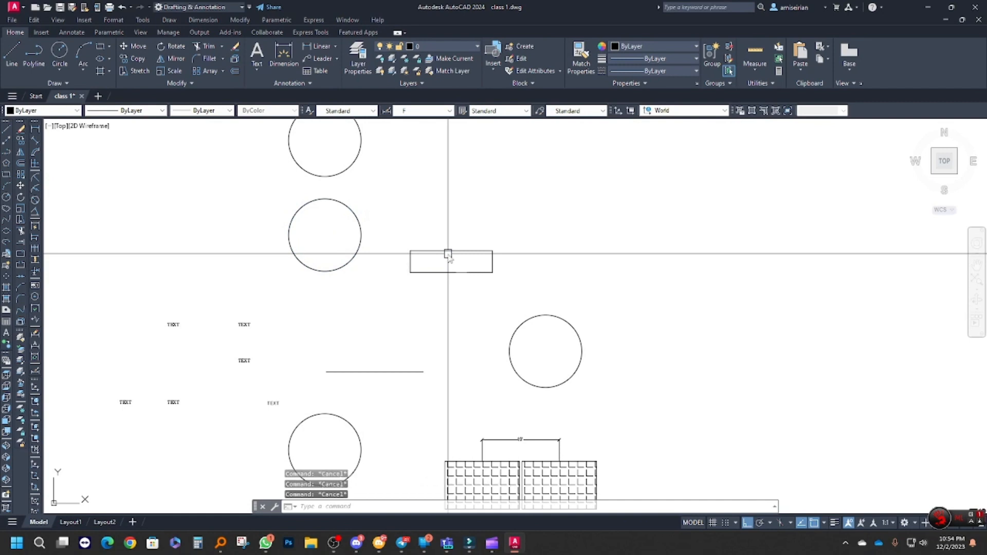
Offset the rectangle outward by 5 inches three times, each time from the outermost copy.
{"action": "type", "text": "o"}
{"action": "key", "text": "Return"}
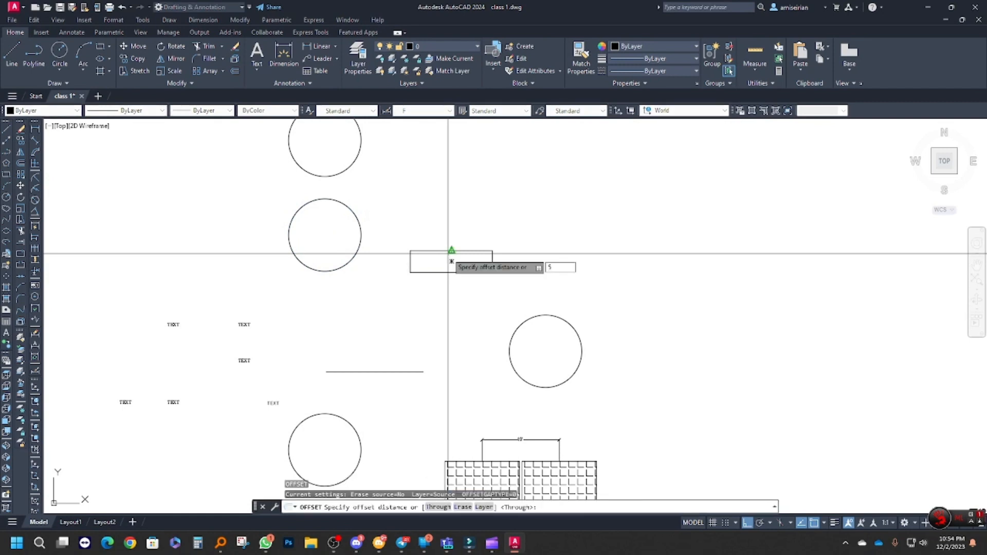
{"action": "key", "text": "Return"}
{"action": "left_click", "coordinate": [444, 251]}
{"action": "left_click", "coordinate": [437, 242]}
{"action": "scroll", "coordinate": [424, 248], "scroll_direction": "up", "scroll_amount": 3}
{"action": "left_click", "coordinate": [424, 247]}
{"action": "left_click", "coordinate": [426, 228]}
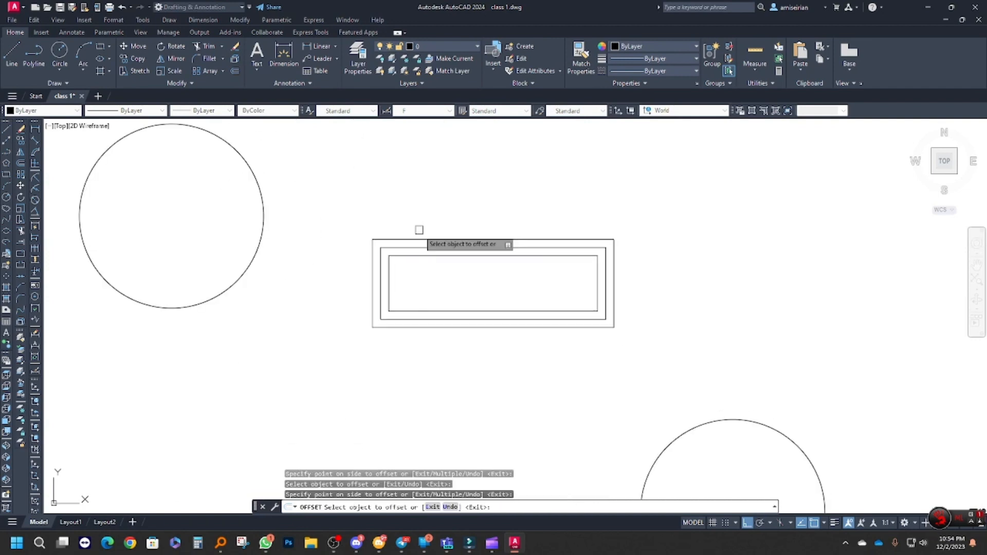
{"action": "left_click", "coordinate": [419, 240]}
{"action": "left_click", "coordinate": [418, 215]}
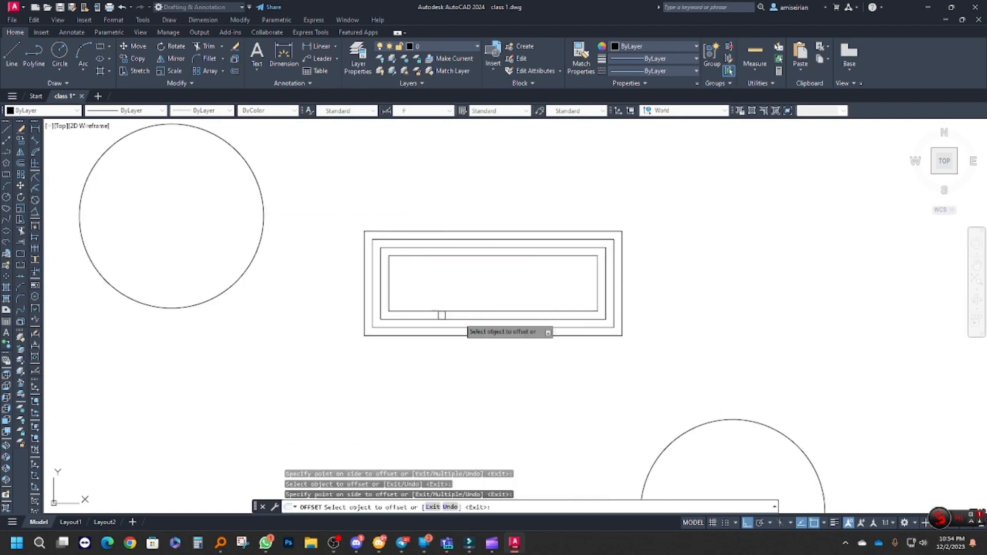
Offset the circle left of the nested rectangles by 5 inches, four times successively inward and once outward.
{"action": "middle_click_drag", "start_coordinate": [303, 239], "coordinate": [377, 267]}
{"action": "left_click", "coordinate": [338, 266]}
{"action": "left_click", "coordinate": [284, 247]}
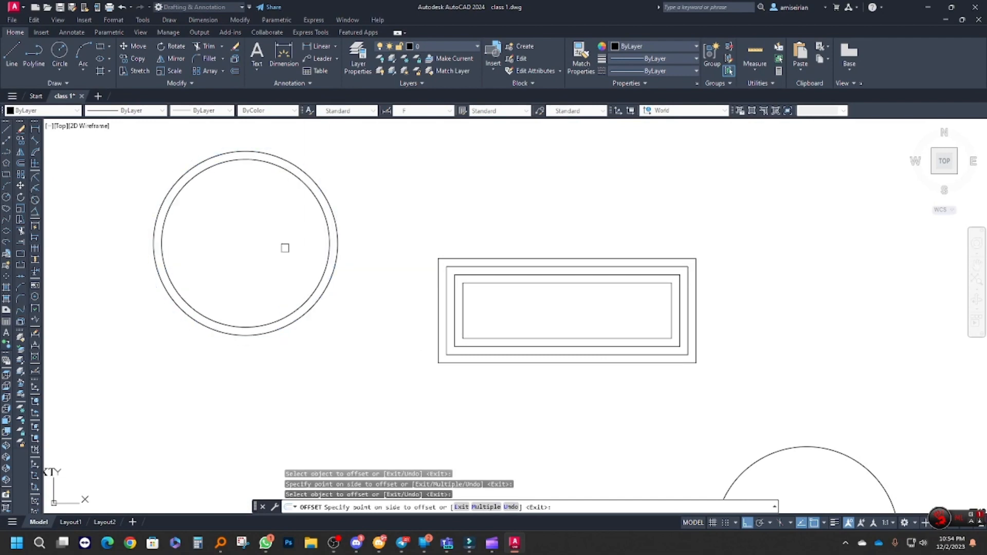
{"action": "left_click", "coordinate": [329, 246]}
{"action": "left_click", "coordinate": [316, 223]}
{"action": "left_click", "coordinate": [300, 194]}
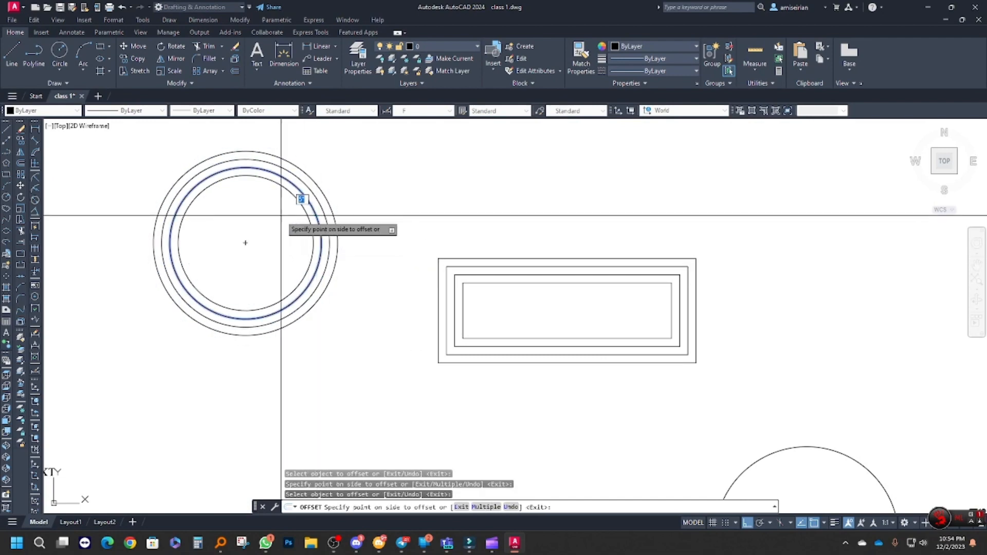
{"action": "left_click", "coordinate": [293, 207]}
{"action": "left_click", "coordinate": [292, 193]}
{"action": "left_click", "coordinate": [273, 222]}
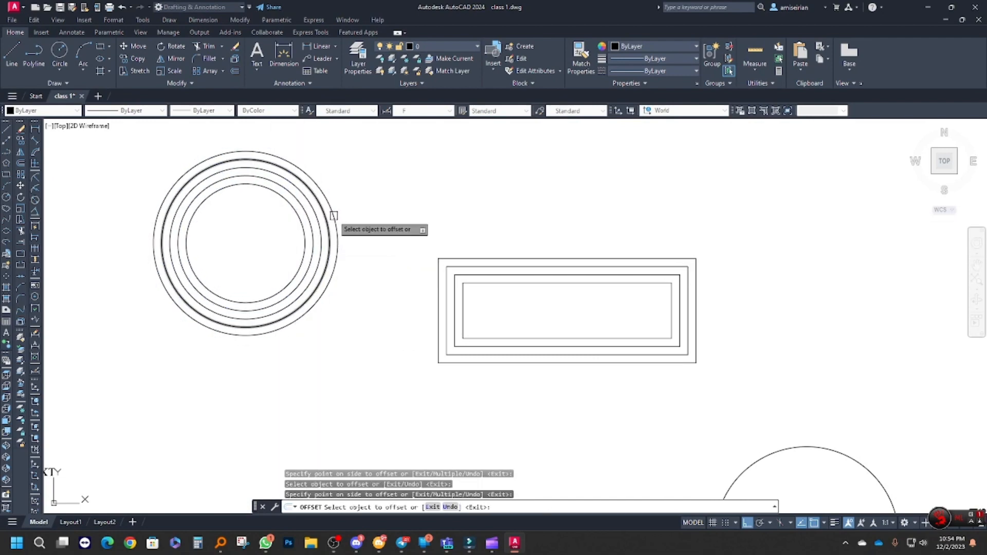
{"action": "scroll", "coordinate": [404, 241], "scroll_direction": "down", "scroll_amount": 4}
{"action": "middle_click_drag", "start_coordinate": [432, 275], "coordinate": [432, 272]}
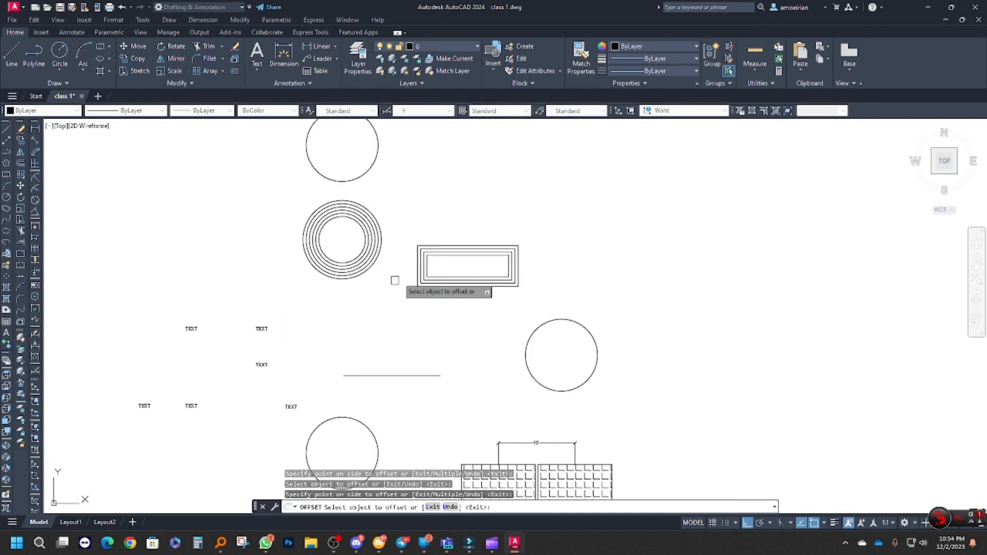
{"action": "middle_click_drag", "start_coordinate": [446, 307], "coordinate": [452, 251]}
{"action": "mouse_move", "coordinate": [435, 286]}
{"action": "middle_mouse_down"}
{"action": "mouse_move", "coordinate": [444, 251]}
{"action": "mouse_move", "coordinate": [455, 250]}
{"action": "mouse_move", "coordinate": [447, 306]}
{"action": "middle_mouse_up"}
{"action": "key", "text": "Escape"}
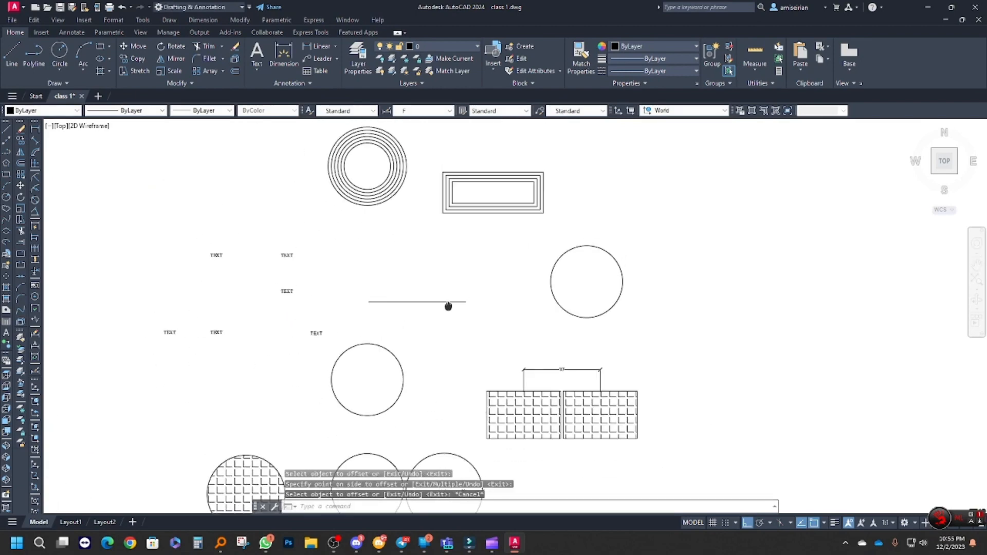
{"action": "key", "text": "Escape"}
{"action": "key", "text": "Escape"}
{"action": "key", "text": "space"}
{"action": "key", "text": "Escape"}
{"action": "key", "text": "Escape"}
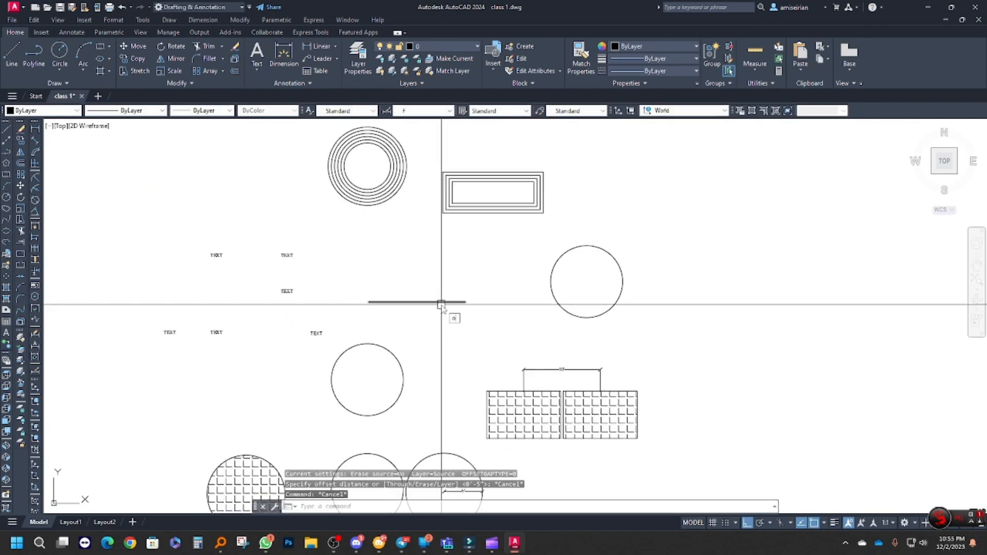
Offset the horizontal line by 5 inches once upward and three times successively downward.
{"action": "key", "text": "space"}
{"action": "type", "text": "5"}
{"action": "key", "text": "Return"}
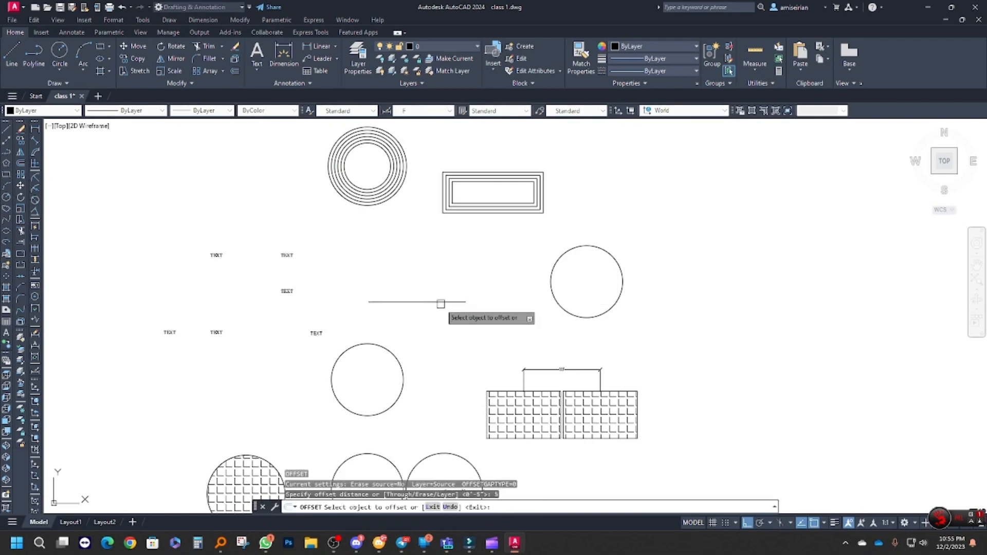
{"action": "scroll", "coordinate": [443, 302], "scroll_direction": "up", "scroll_amount": 2}
{"action": "left_click", "coordinate": [438, 300]}
{"action": "left_click", "coordinate": [440, 270]}
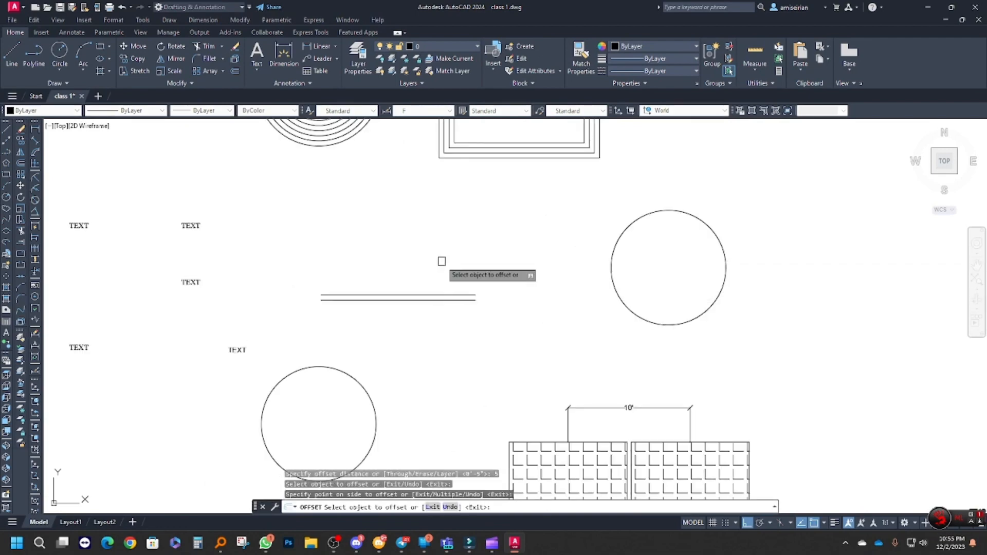
{"action": "left_click", "coordinate": [444, 302]}
{"action": "left_click", "coordinate": [446, 307]}
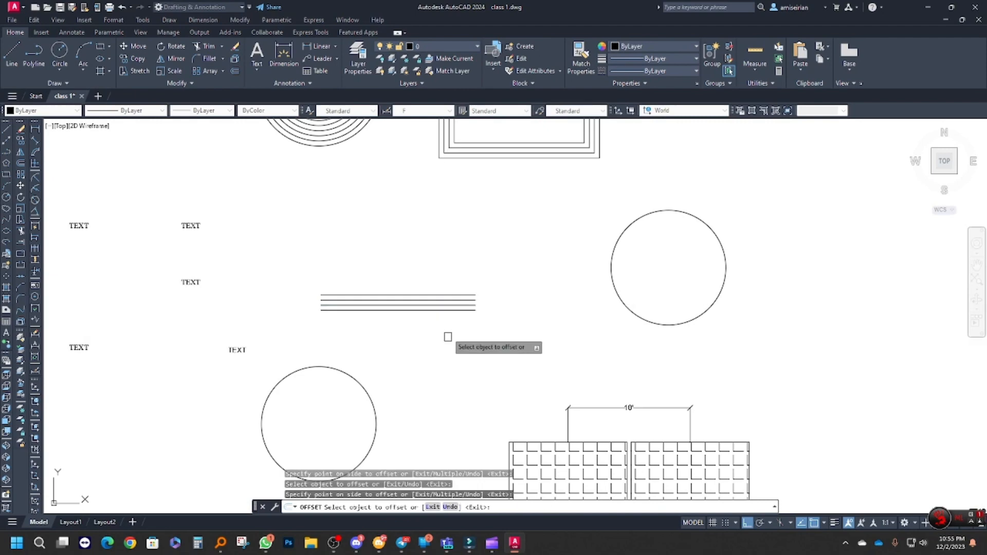
{"action": "left_click", "coordinate": [449, 311]}
{"action": "left_click", "coordinate": [447, 350]}
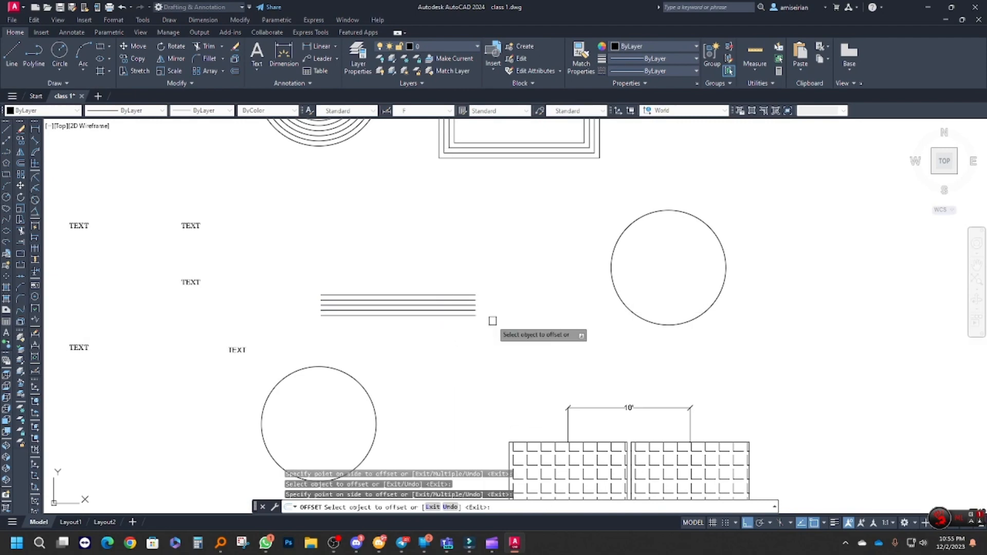
{"action": "key", "text": "Escape"}
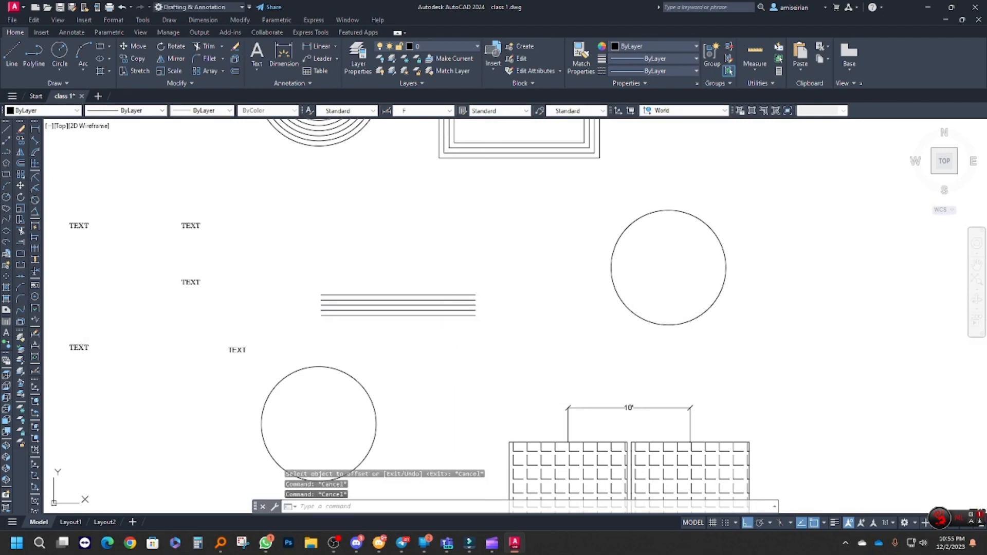
{"action": "type", "text": "o"}
{"action": "key", "text": "space"}
{"action": "key", "text": "Escape"}
{"action": "key", "text": "Escape"}
{"action": "type", "text": "o"}
{"action": "key", "text": "space"}
{"action": "key", "text": "Escape"}
{"action": "key", "text": "Escape"}
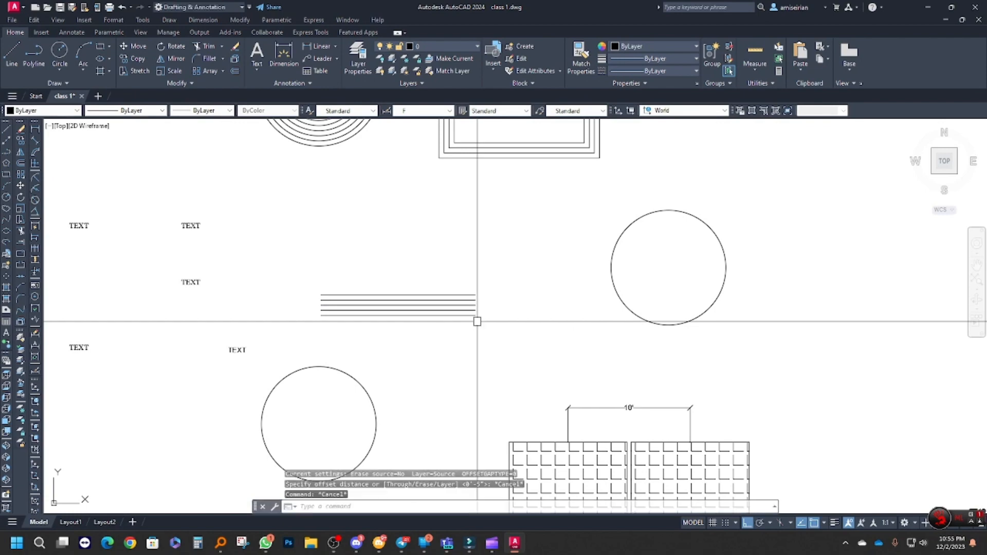
{"action": "type", "text": "o"}
{"action": "key", "text": "space"}
{"action": "key", "text": "space"}
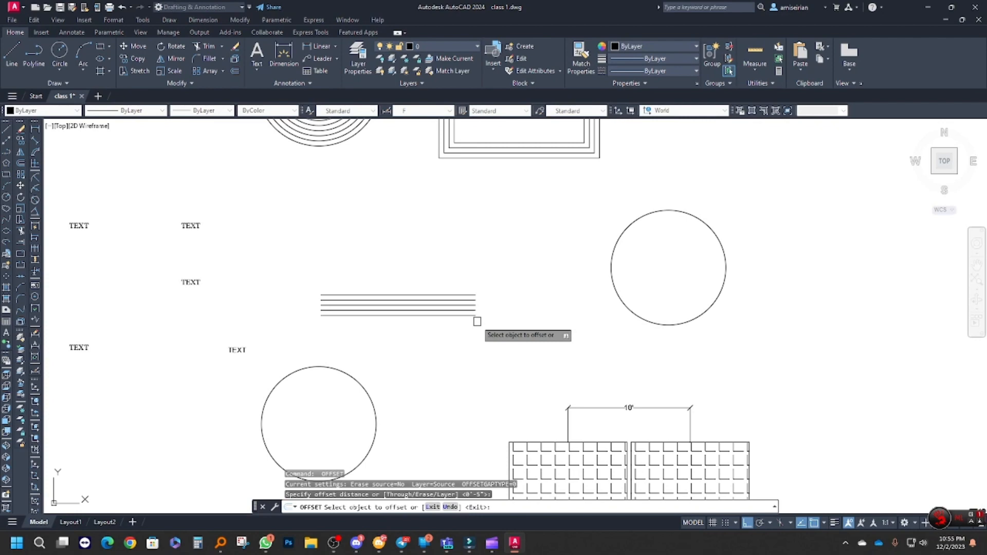
{"action": "key", "text": "Escape"}
{"action": "key", "text": "Escape"}
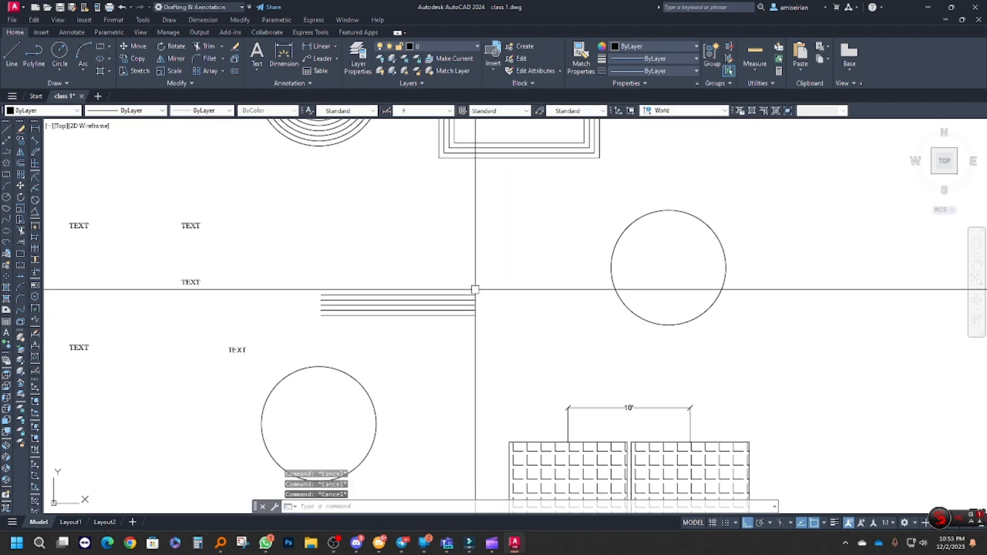
Offset the circle above the dimensioned hatched rectangles outward by 5 inches twice, the second time from the new outer circle.
{"action": "type", "text": "o"}
{"action": "key", "text": "space"}
{"action": "key", "text": "space"}
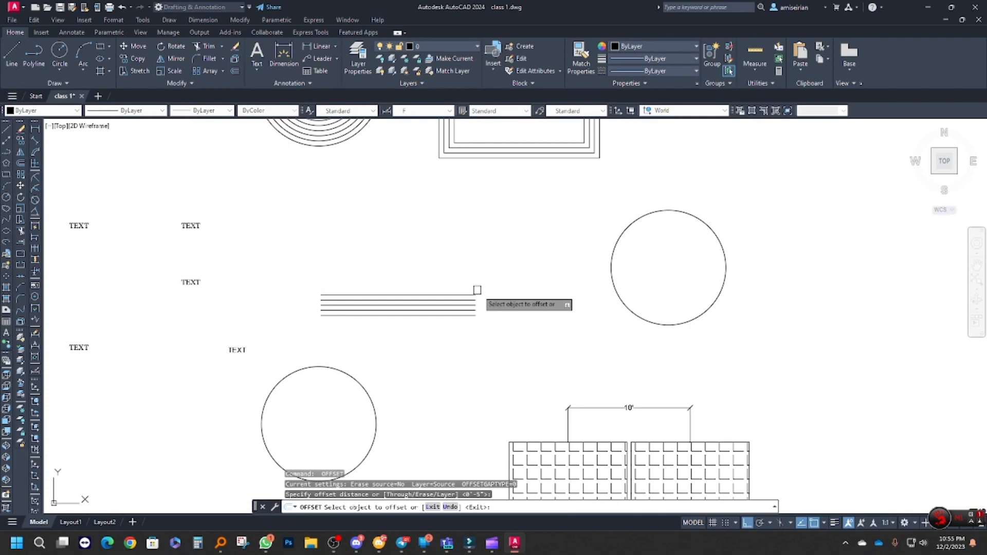
{"action": "left_click", "coordinate": [613, 268]}
{"action": "left_click", "coordinate": [567, 261]}
{"action": "scroll", "coordinate": [601, 263], "scroll_direction": "up", "scroll_amount": 2}
{"action": "left_click", "coordinate": [609, 269]}
{"action": "left_click", "coordinate": [568, 272]}
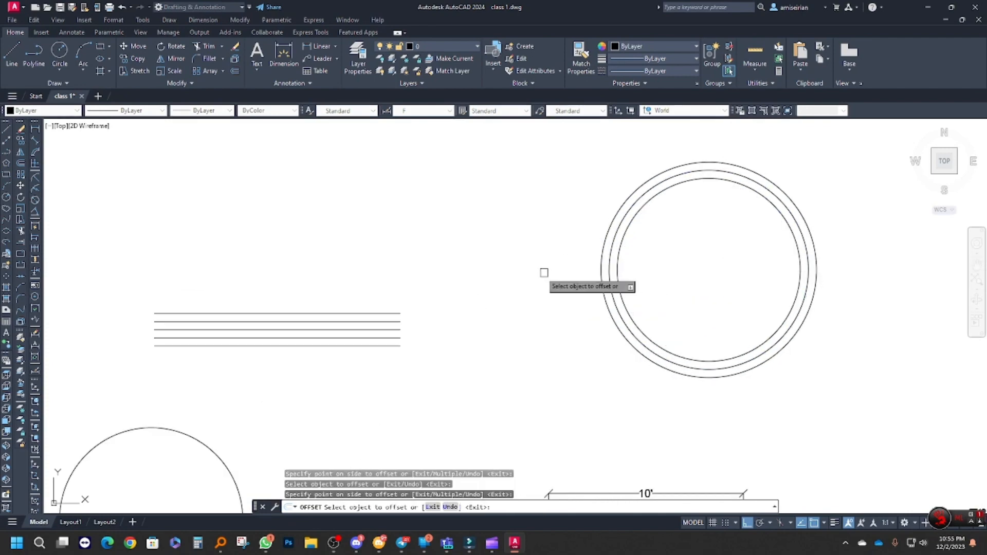
{"action": "key", "text": "Escape"}
{"action": "key", "text": "Escape"}
{"action": "scroll", "coordinate": [220, 263], "scroll_direction": "down", "scroll_amount": 5}
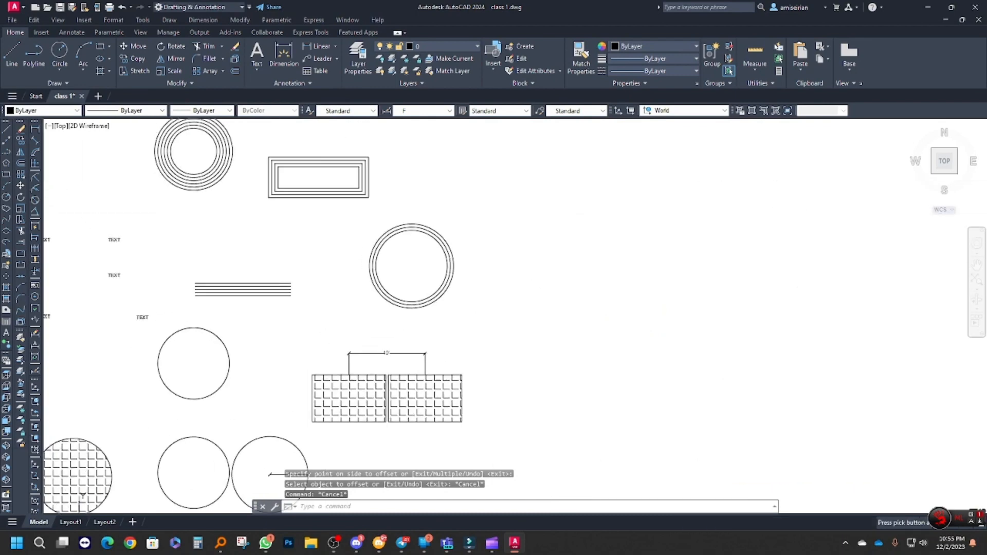
{"action": "middle_click_drag", "start_coordinate": [330, 302], "coordinate": [350, 337]}
{"action": "left_click", "coordinate": [348, 340]}
{"action": "left_click", "coordinate": [291, 282]}
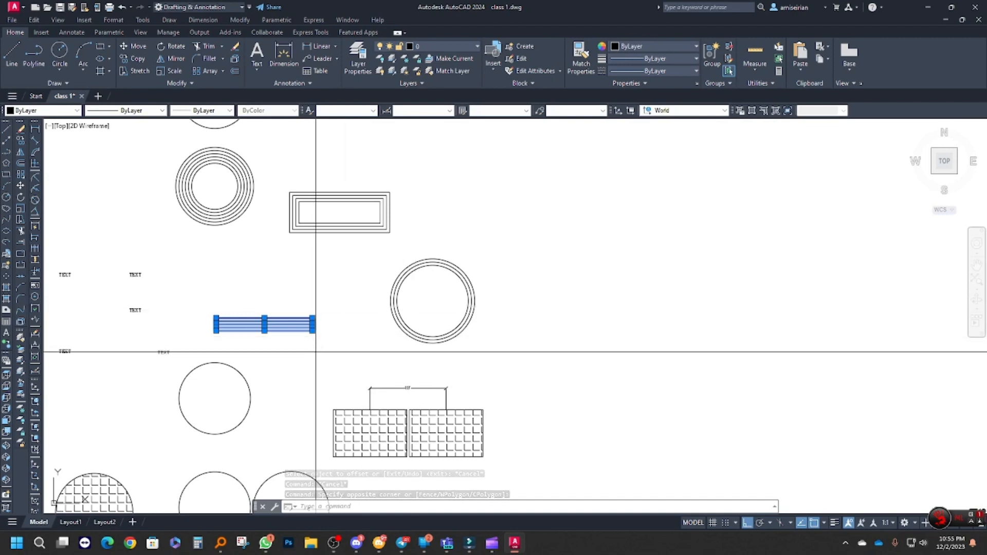
{"action": "left_click", "coordinate": [432, 290]}
{"action": "left_click", "coordinate": [417, 246]}
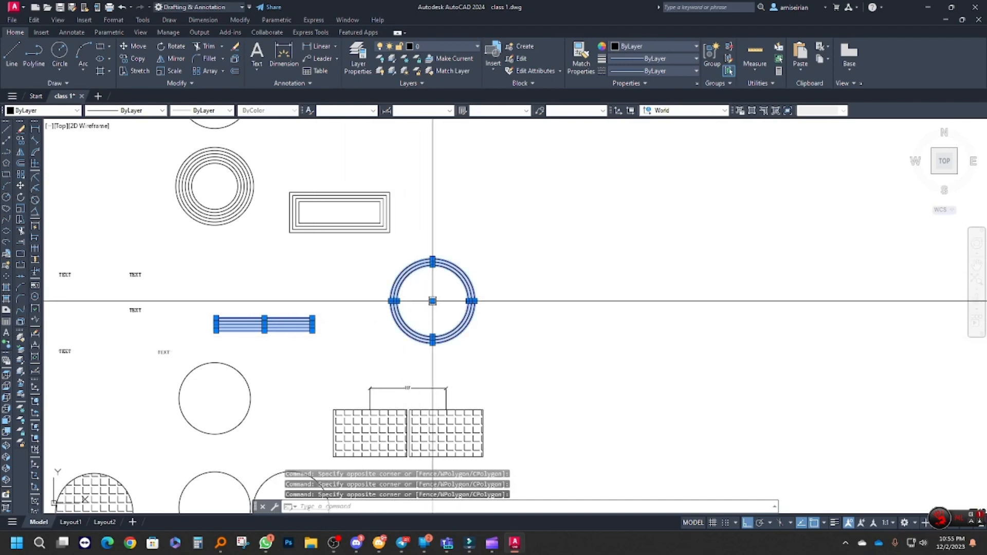
{"action": "key", "text": "Escape"}
Mirror the five parallel lines about a vertical axis through the centre of the three concentric circles, keeping the source lines.
{"action": "left_click", "coordinate": [297, 324]}
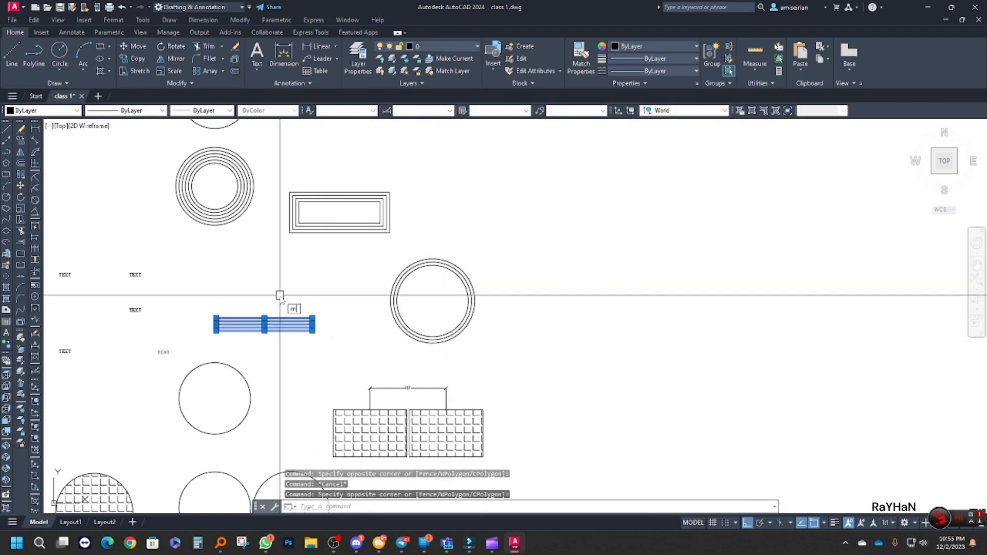
{"action": "key", "text": "Return"}
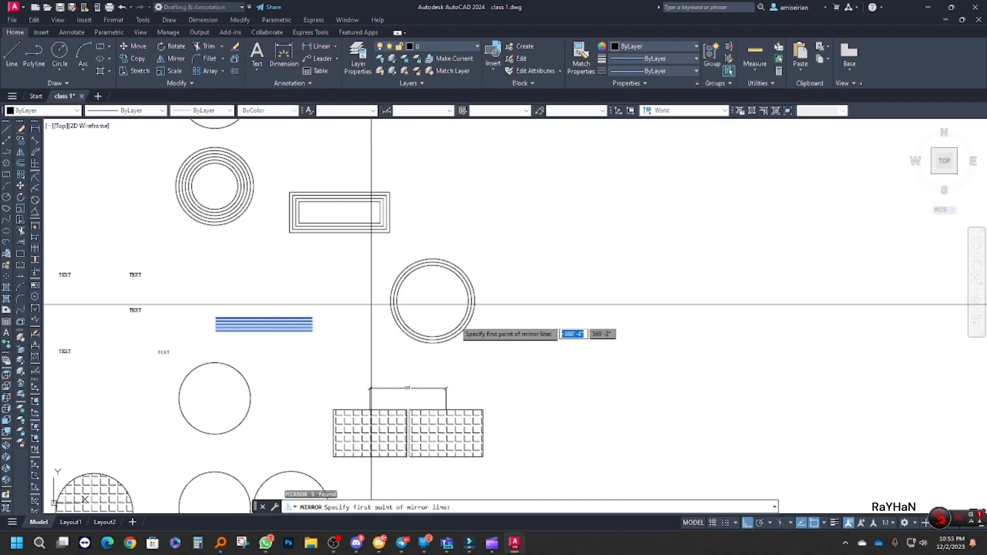
{"action": "left_click", "coordinate": [433, 265]}
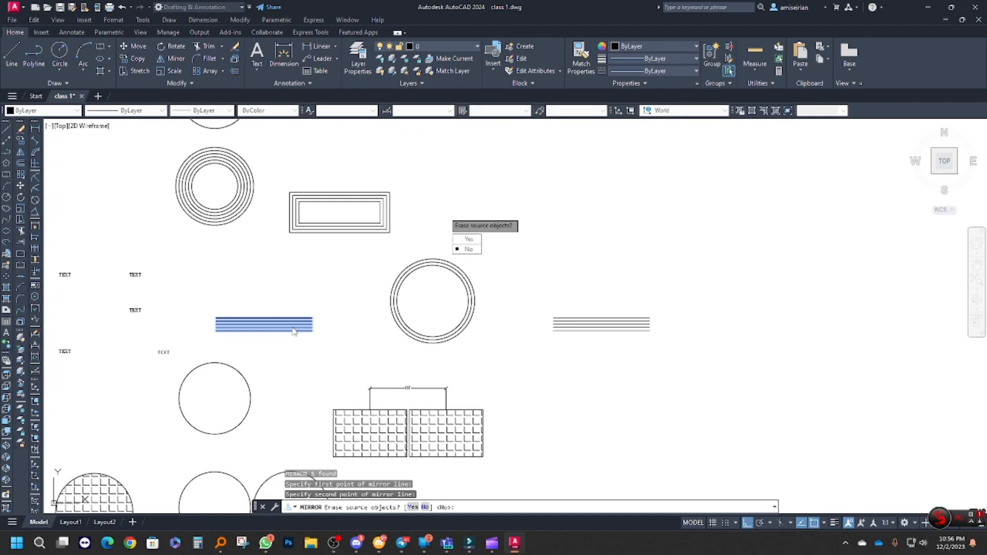
{"action": "left_click", "coordinate": [467, 250]}
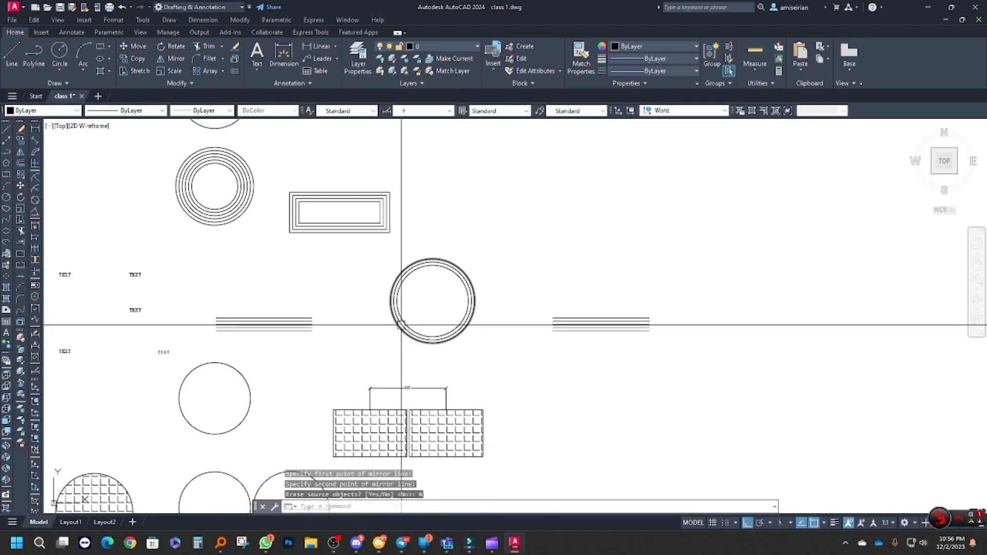
Mirror the nested rectangles about a vertical axis through the centre of the three concentric circles, erasing the source rectangles.
{"action": "left_click", "coordinate": [359, 279]}
{"action": "left_click", "coordinate": [326, 185]}
{"action": "middle_click_drag", "start_coordinate": [454, 209], "coordinate": [448, 239]}
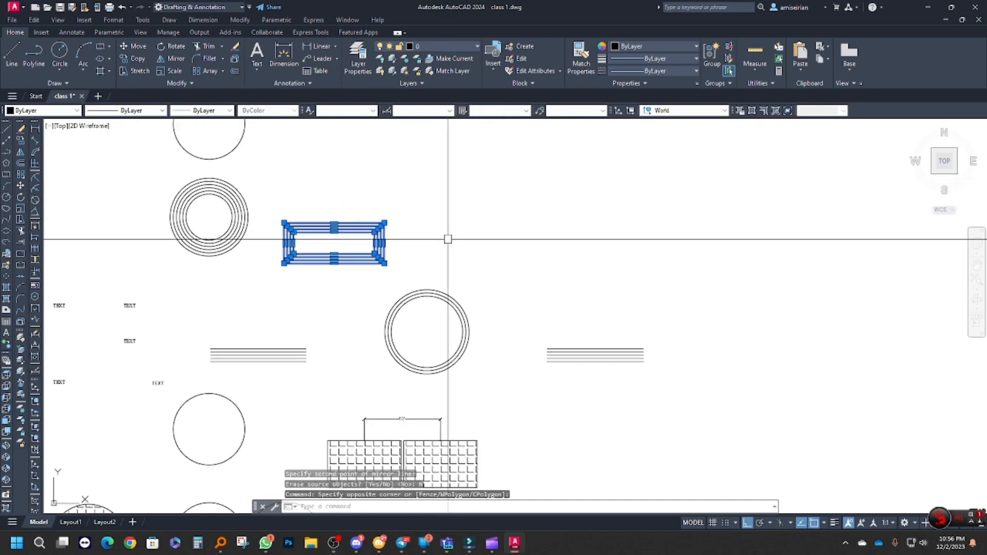
{"action": "type", "text": "mi"}
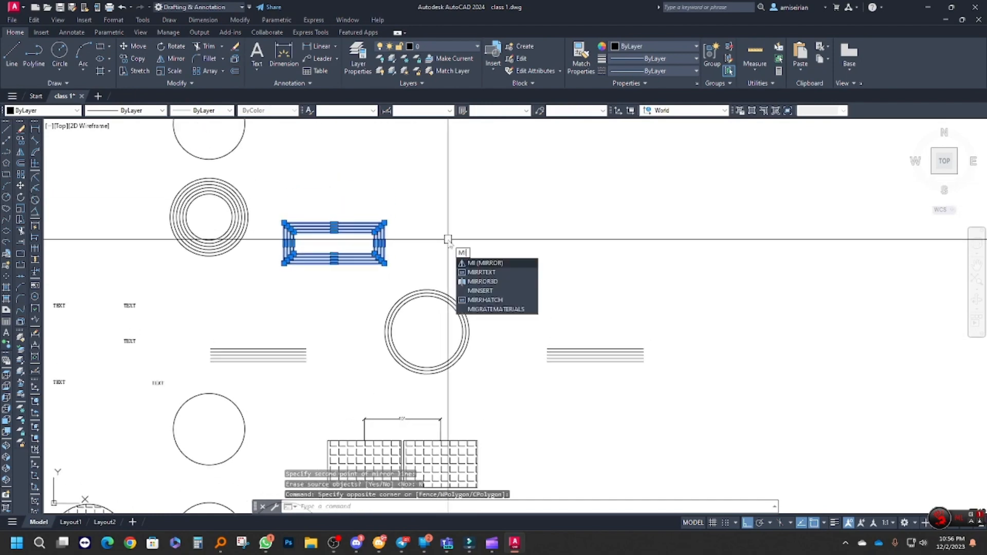
{"action": "key", "text": "Return"}
{"action": "left_click", "coordinate": [426, 292]}
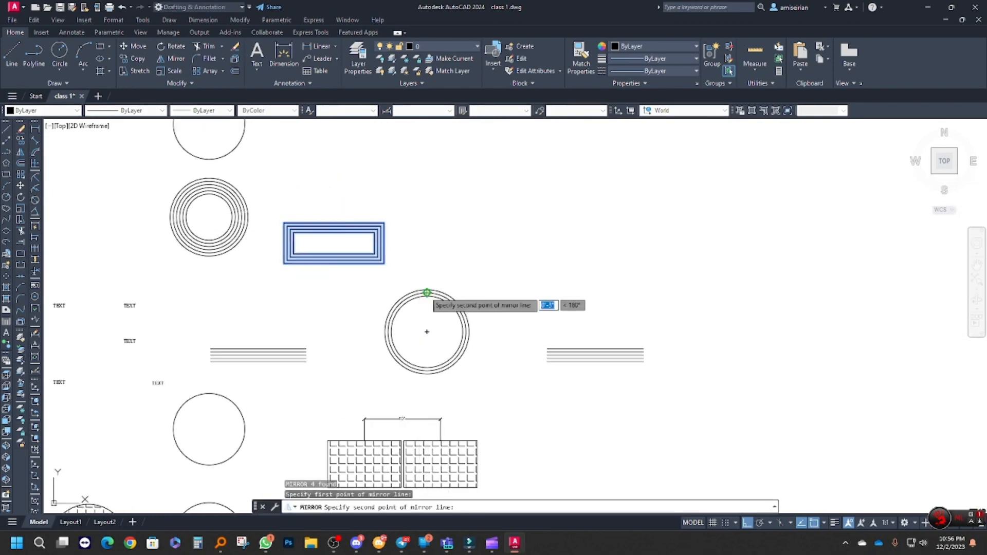
{"action": "left_click", "coordinate": [438, 219]}
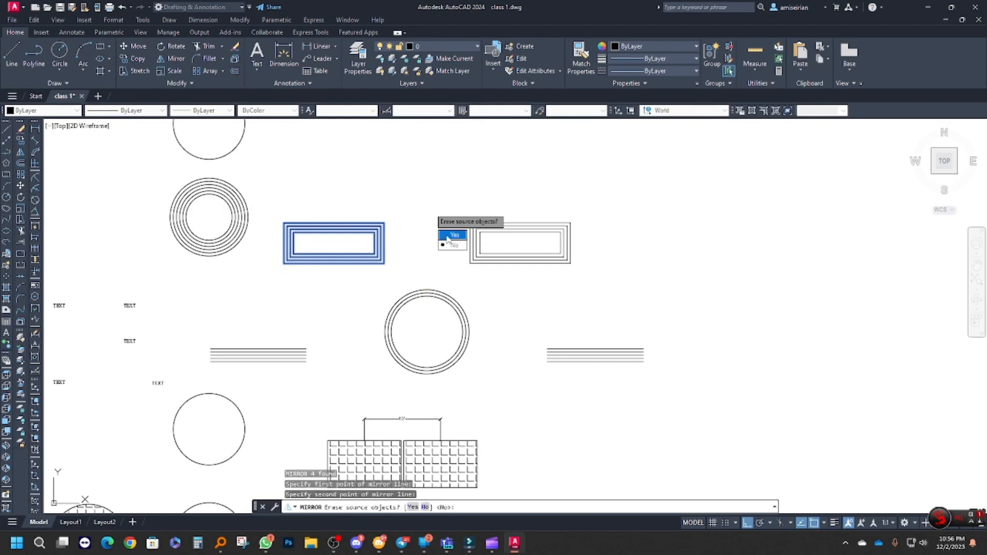
{"action": "left_click", "coordinate": [451, 236]}
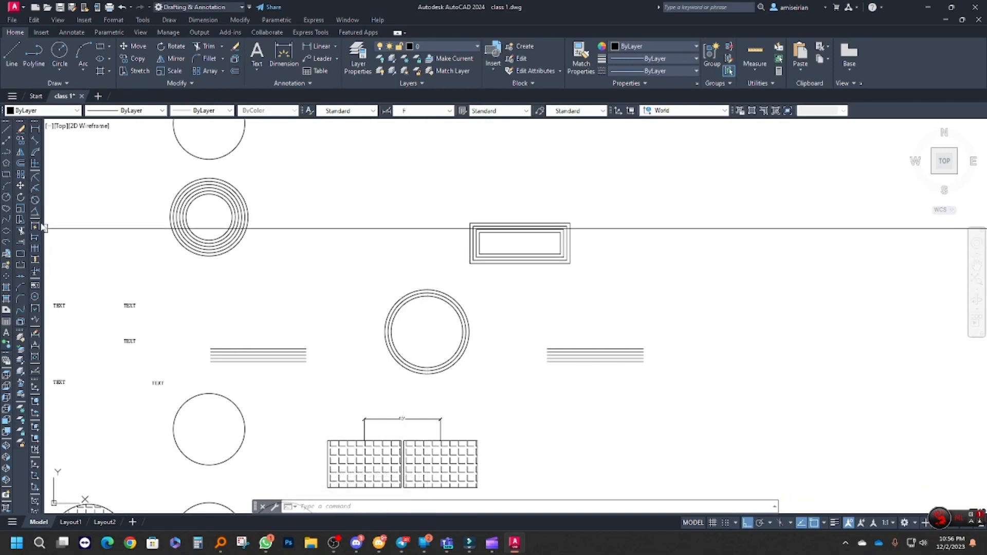
Break the top line of the original parallel set at a single point near its middle and check the split.
{"action": "left_click", "coordinate": [21, 254]}
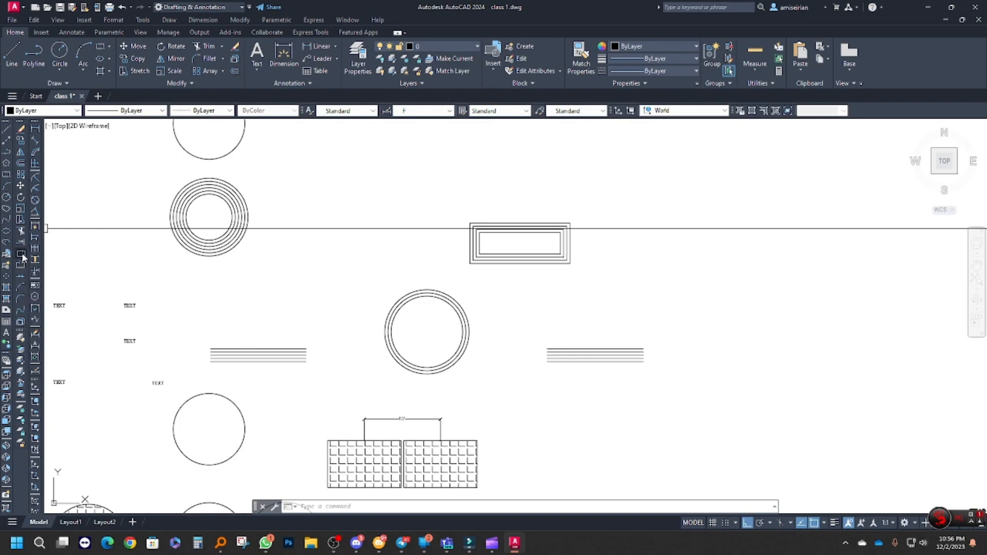
{"action": "scroll", "coordinate": [257, 348], "scroll_direction": "up", "scroll_amount": 4}
{"action": "left_click", "coordinate": [256, 348]}
{"action": "left_click", "coordinate": [250, 348]}
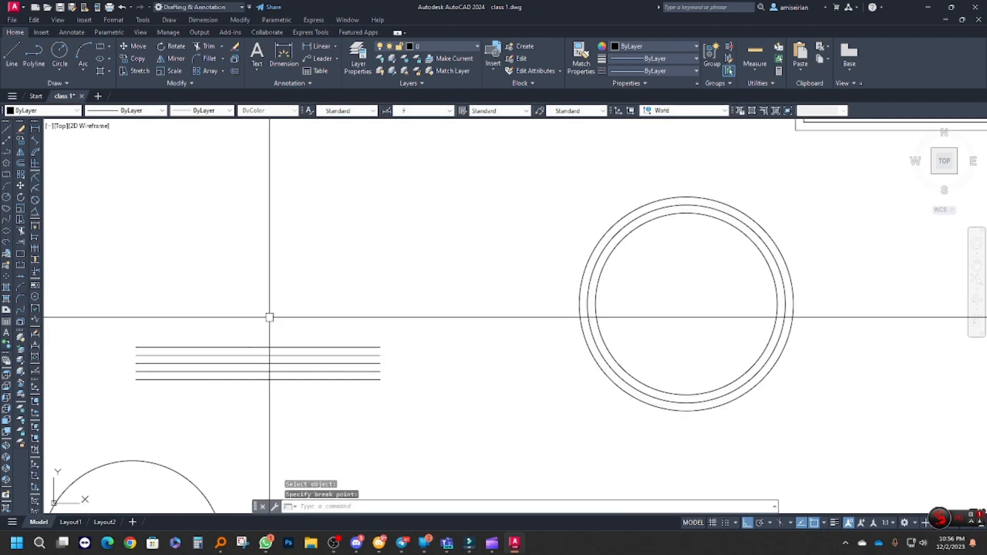
{"action": "left_click", "coordinate": [264, 347]}
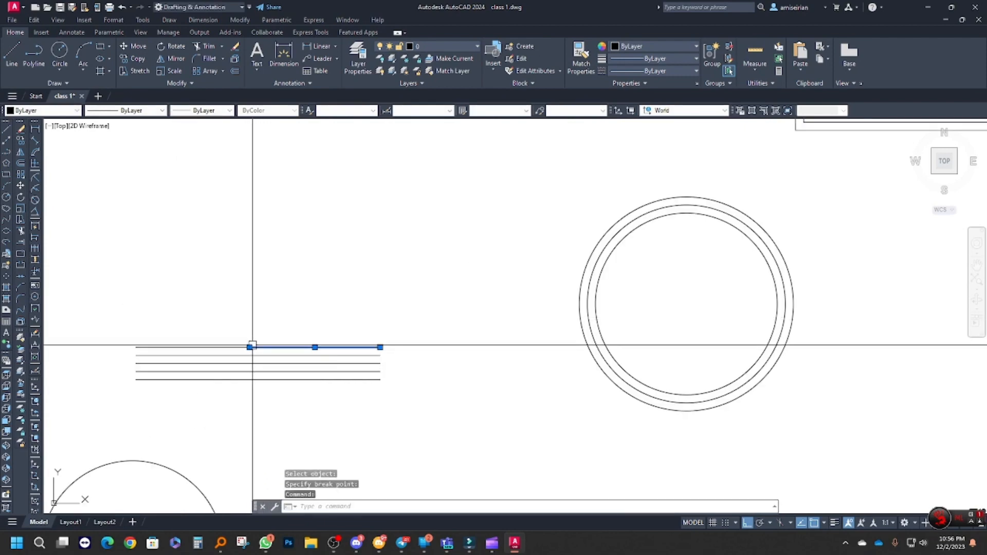
{"action": "key", "text": "Escape"}
Break a gap out of the second line of the original parallel set, in its left half.
{"action": "left_click", "coordinate": [23, 265]}
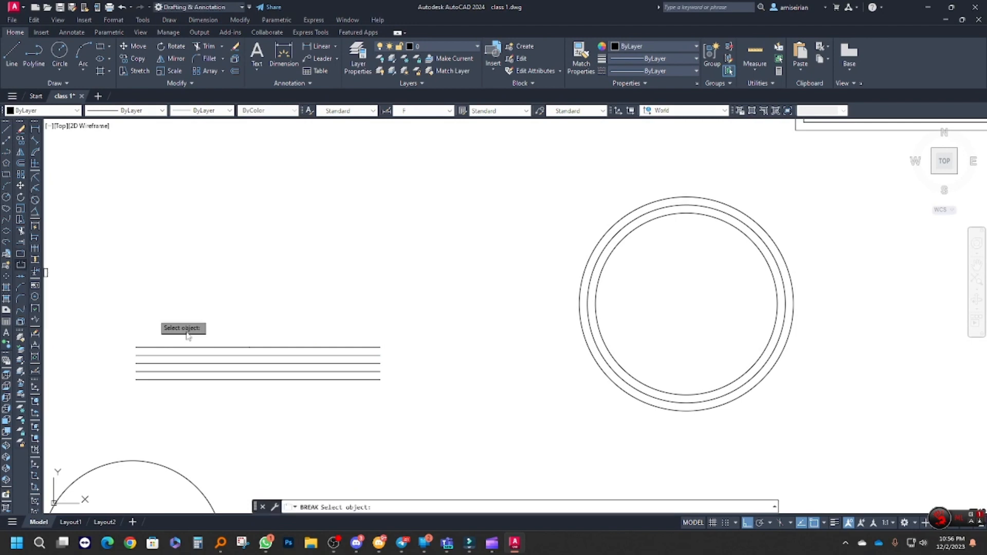
{"action": "left_click", "coordinate": [217, 356]}
{"action": "left_click", "coordinate": [172, 356]}
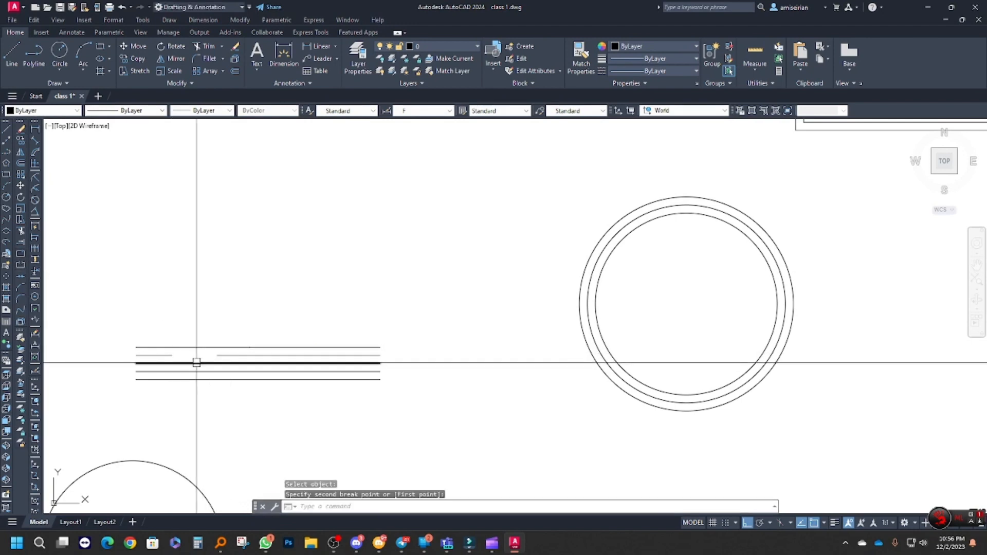
{"action": "middle_click_drag", "start_coordinate": [188, 362], "coordinate": [242, 349]}
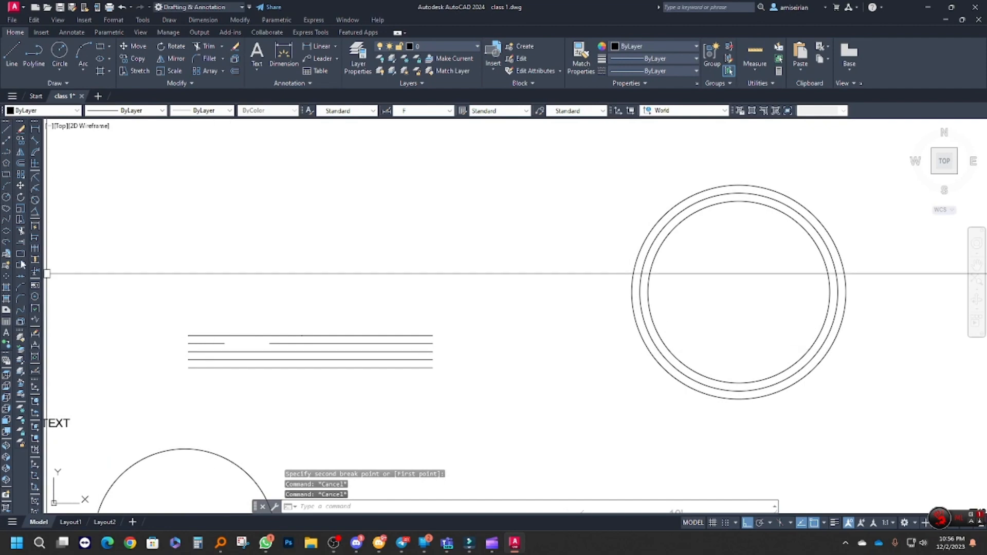
{"action": "middle_click_drag", "start_coordinate": [320, 388], "coordinate": [318, 357]}
{"action": "left_click_drag", "start_coordinate": [318, 356], "coordinate": [212, 277]}
{"action": "scroll", "coordinate": [231, 334], "scroll_direction": "down", "scroll_amount": 3}
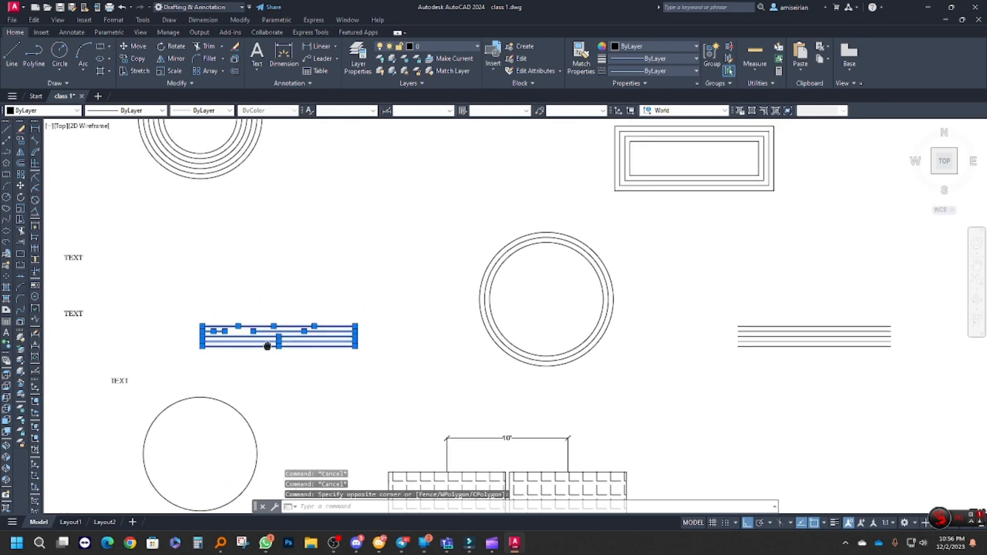
{"action": "key", "text": "Escape"}
{"action": "key", "text": "Escape"}
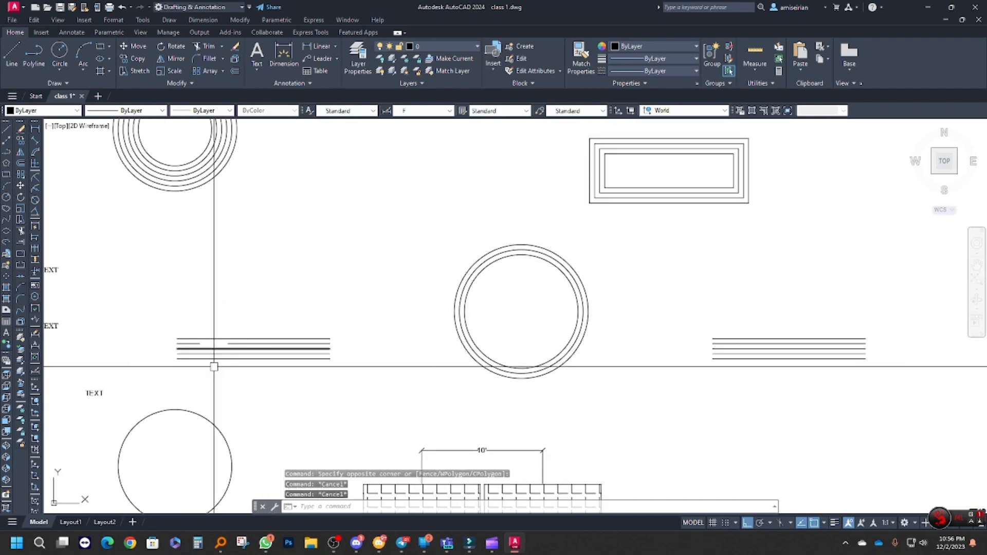
Draw a vertical line about 8'-9" long left of the three concentric circles and a separate horizontal line above its upper end.
{"action": "mouse_move", "coordinate": [417, 323]}
{"action": "middle_mouse_down"}
{"action": "mouse_move", "coordinate": [390, 334]}
{"action": "mouse_move", "coordinate": [345, 328]}
{"action": "middle_mouse_up"}
{"action": "type", "text": "l"}
{"action": "key", "text": "space"}
{"action": "left_click", "coordinate": [294, 253]}
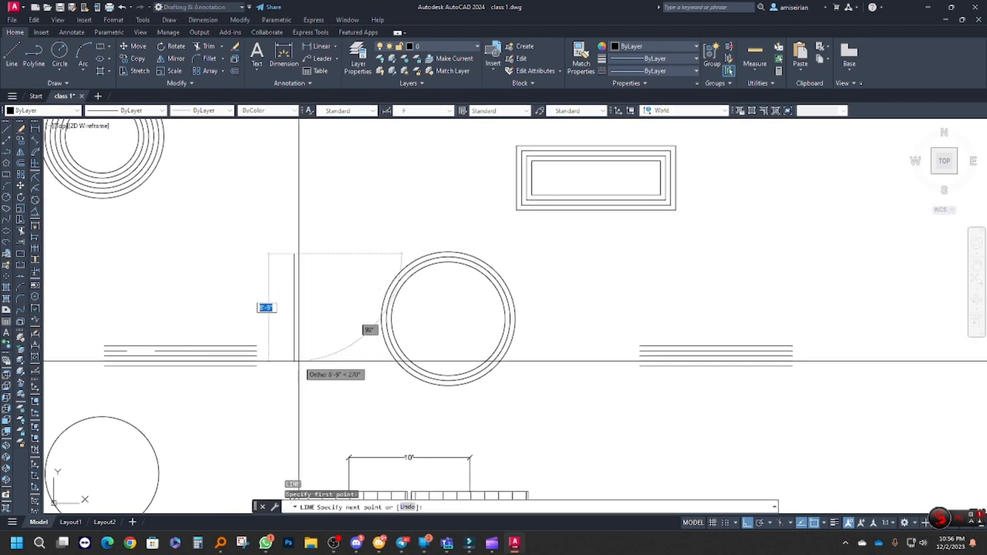
{"action": "left_click", "coordinate": [295, 362]}
{"action": "key", "text": "space"}
{"action": "key", "text": "space"}
{"action": "left_click", "coordinate": [300, 215]}
{"action": "left_click", "coordinate": [417, 214]}
{"action": "key", "text": "space"}
{"action": "key", "text": "Escape"}
Stretch the upper end of the new vertical line straight up, stopping short of the horizontal line.
{"action": "left_click", "coordinate": [330, 271]}
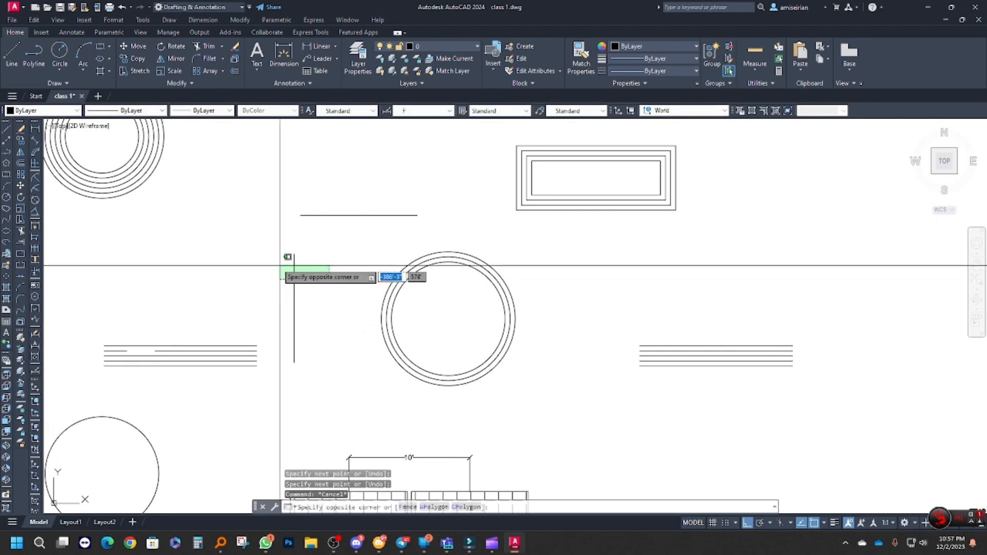
{"action": "left_click", "coordinate": [281, 266]}
{"action": "left_click", "coordinate": [294, 254]}
{"action": "left_click", "coordinate": [294, 236]}
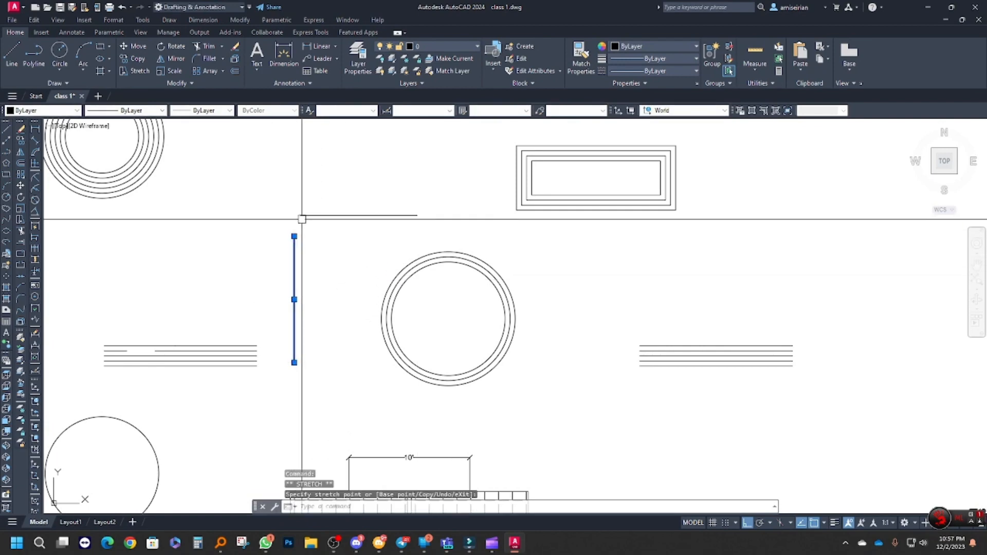
{"action": "key", "text": "Escape"}
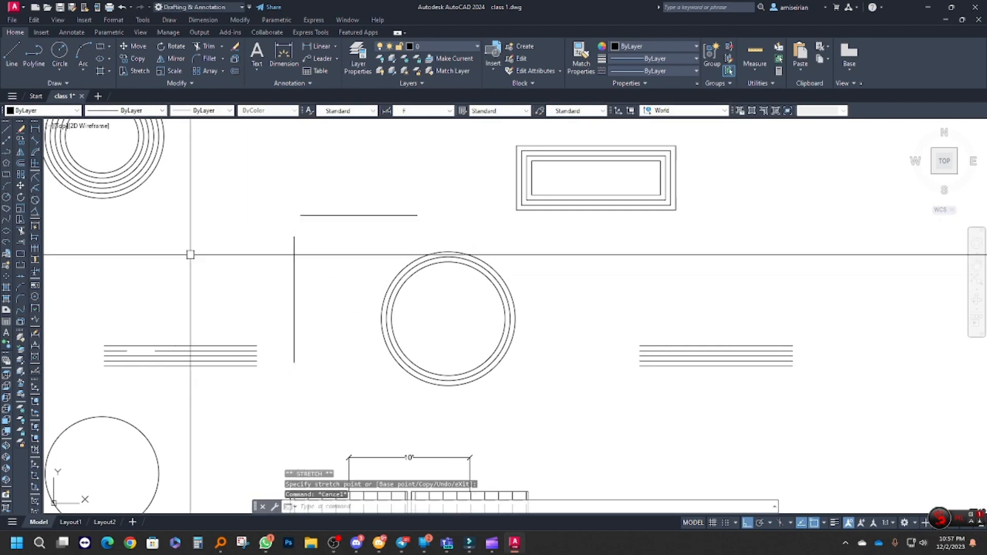
Fillet the vertical line with the horizontal line so that they meet in a sharp corner.
{"action": "left_click", "coordinate": [21, 300]}
{"action": "left_click", "coordinate": [294, 247]}
{"action": "left_click", "coordinate": [315, 216]}
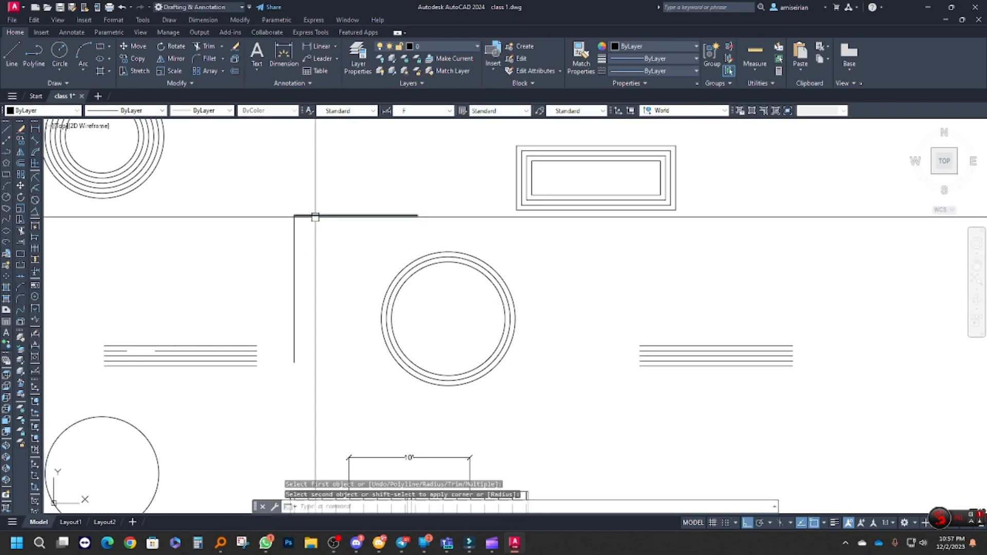
{"action": "key", "text": "Escape"}
{"action": "key", "text": "Escape"}
Draw a short vertical line just below the horizontal line, near its right part, without touching it.
{"action": "type", "text": "l"}
{"action": "key", "text": "Return"}
{"action": "left_click", "coordinate": [383, 227]}
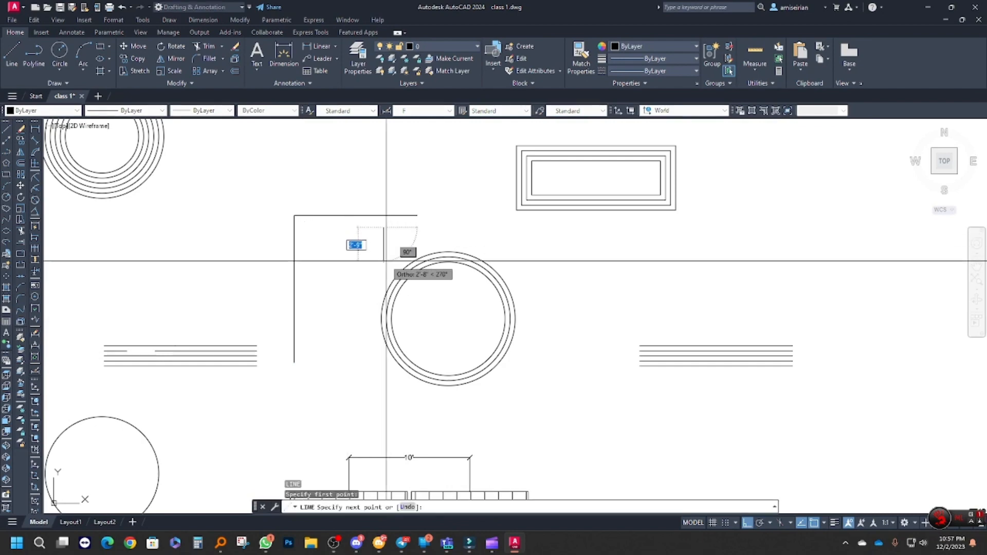
{"action": "left_click", "coordinate": [383, 273]}
{"action": "key", "text": "Return"}
{"action": "scroll", "coordinate": [382, 220], "scroll_direction": "up", "scroll_amount": 2}
{"action": "key", "text": "Escape"}
Finish the short vertical line below the horizontal line and fillet the two so they meet in a sharp corner.
{"action": "left_click", "coordinate": [380, 268]}
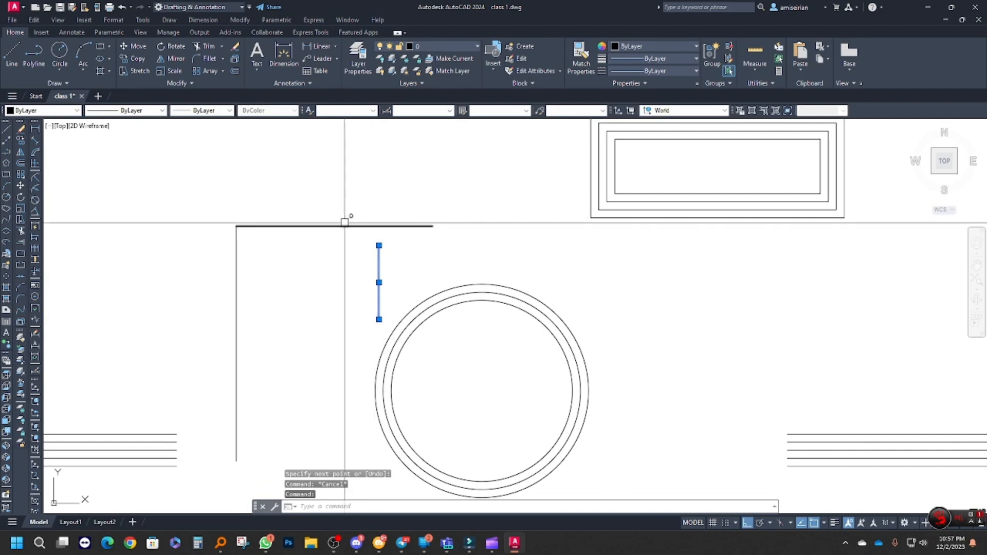
{"action": "type", "text": "f"}
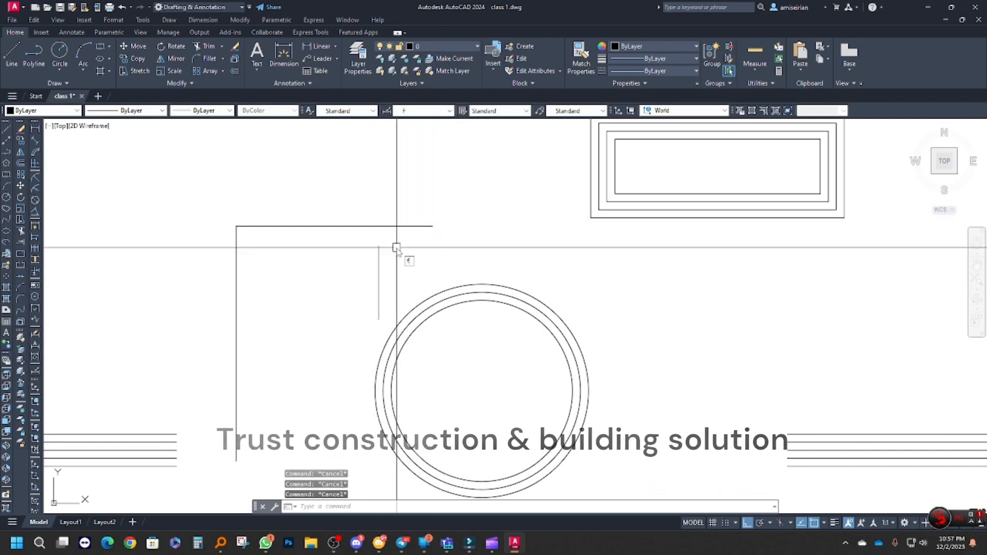
{"action": "key", "text": "Return"}
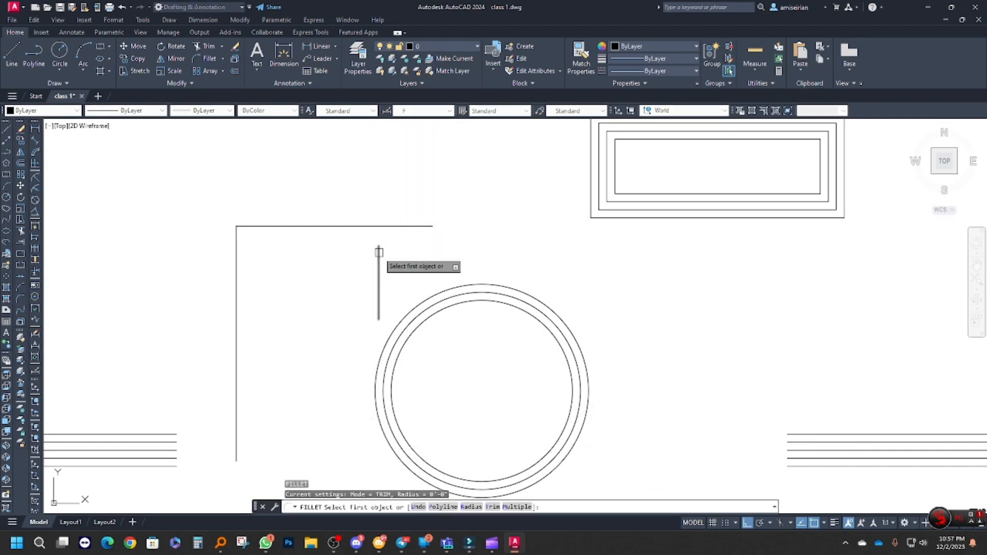
{"action": "left_click", "coordinate": [379, 252]}
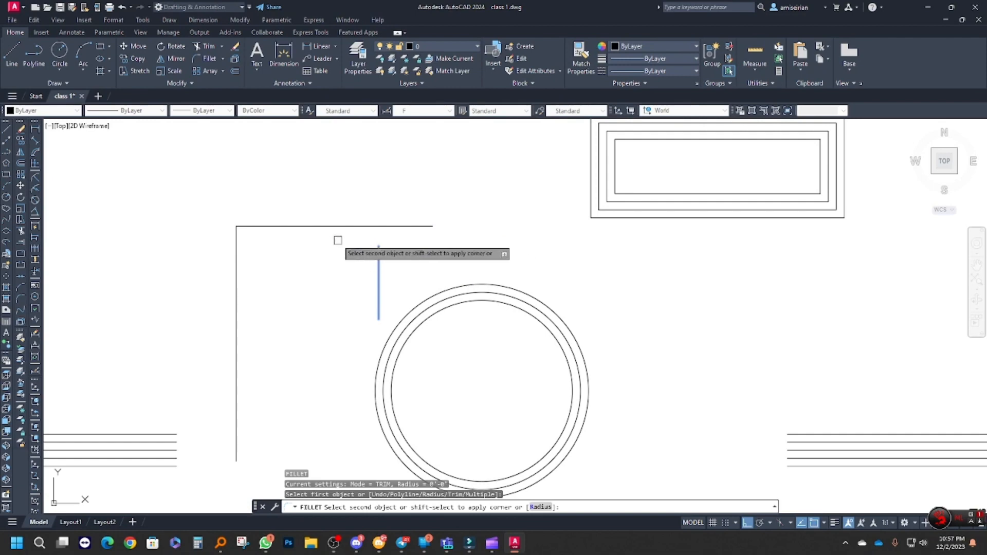
{"action": "left_click", "coordinate": [287, 228]}
{"action": "left_click", "coordinate": [384, 225]}
{"action": "left_click", "coordinate": [362, 243]}
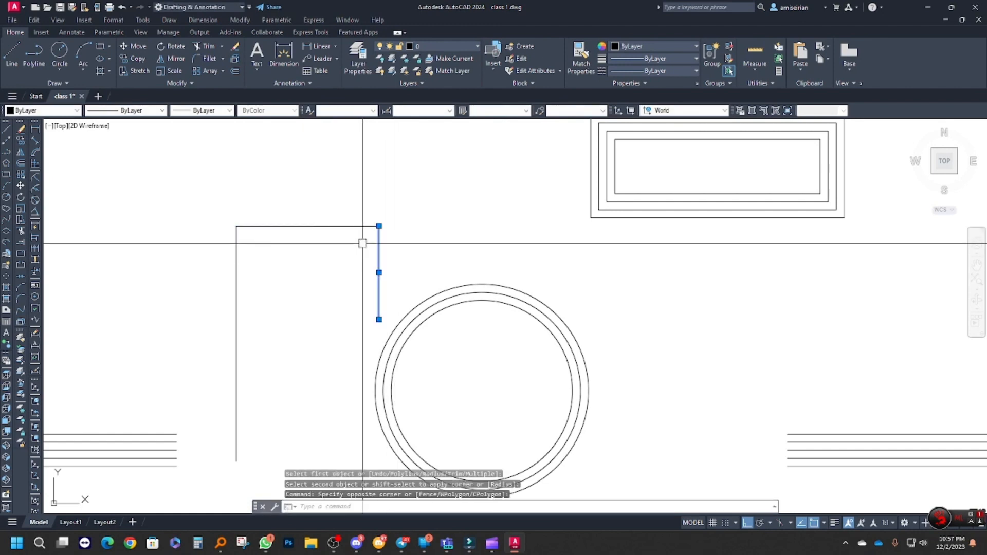
{"action": "key", "text": "Escape"}
{"action": "left_click", "coordinate": [390, 240]}
{"action": "left_click", "coordinate": [364, 238]}
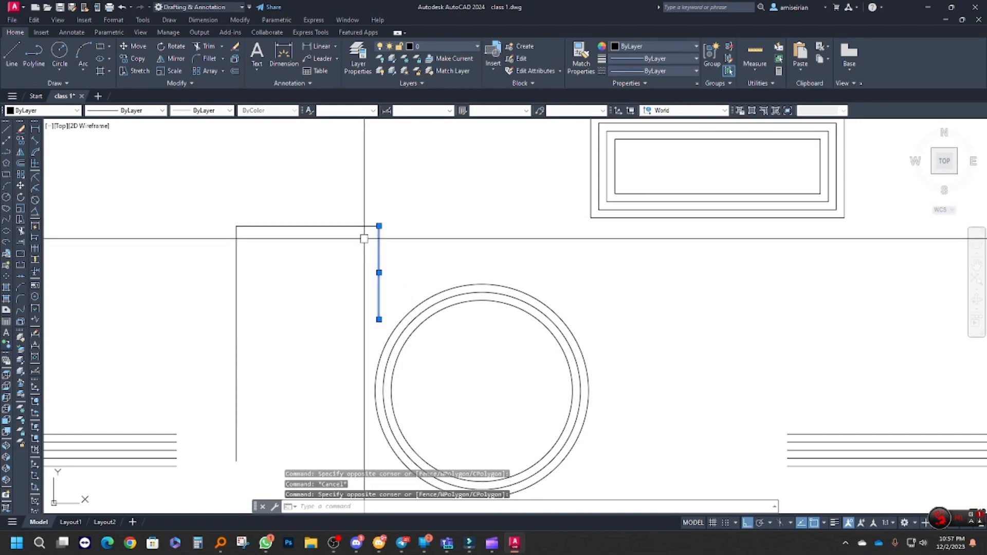
{"action": "key", "text": "Escape"}
Shorten the horizontal line at its right end and the short vertical line at its upper end, leaving a gap at the corner.
{"action": "left_click", "coordinate": [361, 245]}
{"action": "left_click", "coordinate": [347, 223]}
{"action": "left_click", "coordinate": [379, 226]}
{"action": "left_click", "coordinate": [349, 226]}
{"action": "left_click", "coordinate": [385, 252]}
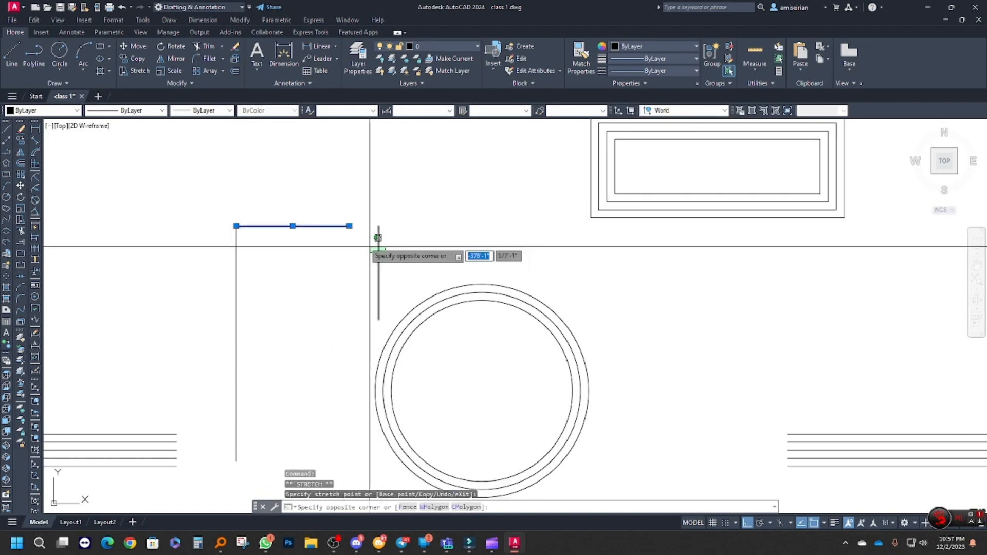
{"action": "left_click", "coordinate": [377, 237]}
{"action": "left_click", "coordinate": [379, 226]}
{"action": "key", "text": "Escape"}
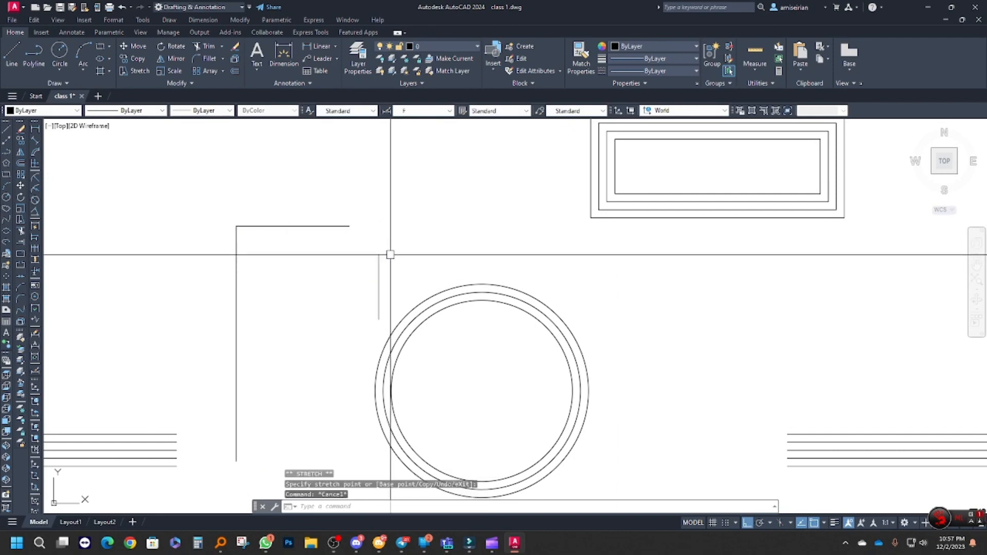
Fillet the shortened vertical and horizontal lines so they close the gap in a sharp corner.
{"action": "type", "text": "f"}
{"action": "key", "text": "Return"}
{"action": "left_click", "coordinate": [377, 263]}
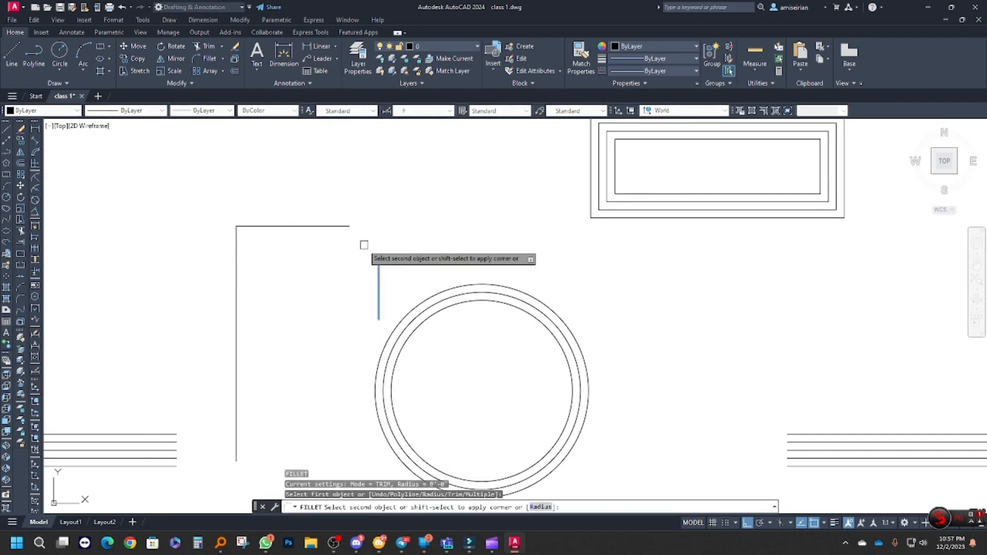
{"action": "left_click", "coordinate": [341, 227]}
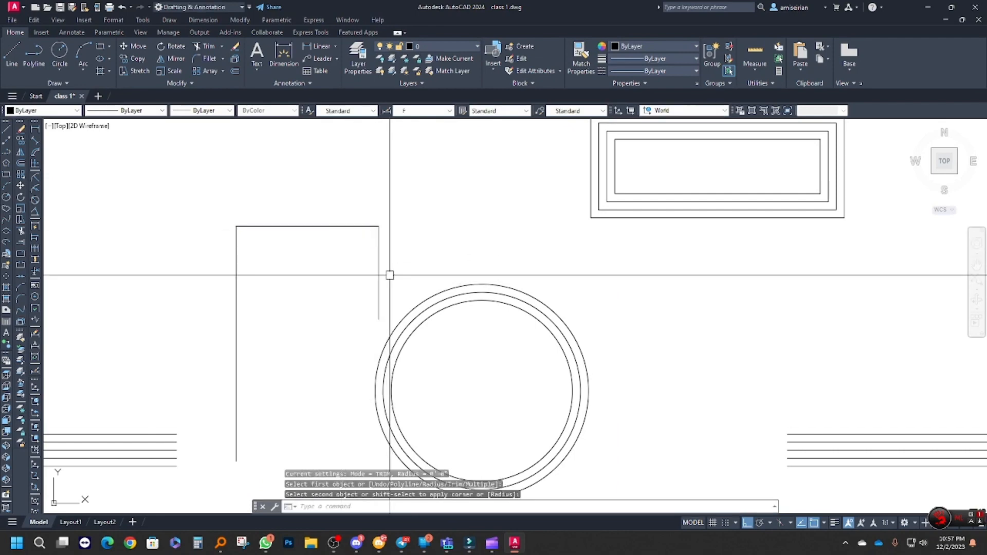
{"action": "key", "text": "Escape"}
{"action": "key", "text": "Escape"}
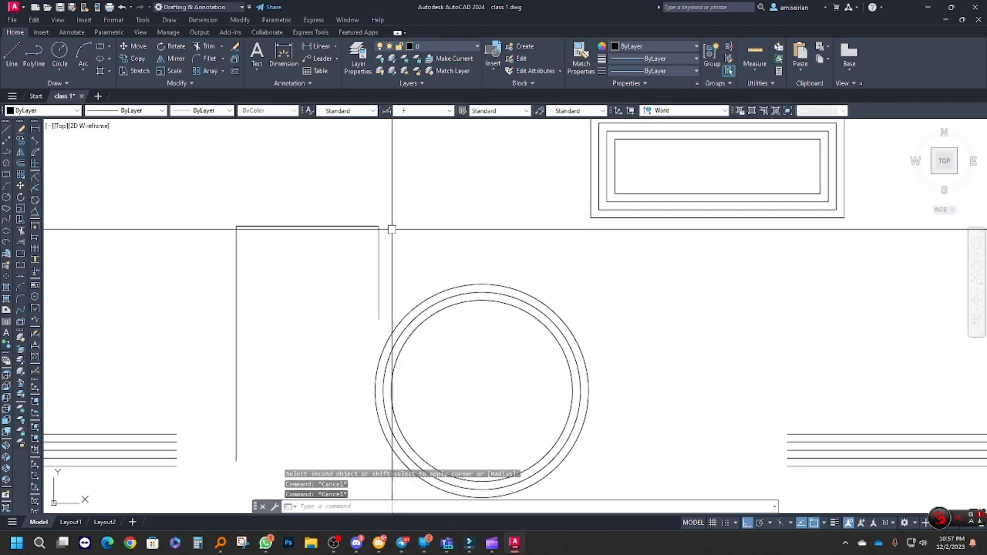
Draw two separate collinear horizontal lines, with a gap between them, above the open three-sided shape.
{"action": "middle_click_drag", "start_coordinate": [329, 272], "coordinate": [306, 309]}
{"action": "type", "text": "l"}
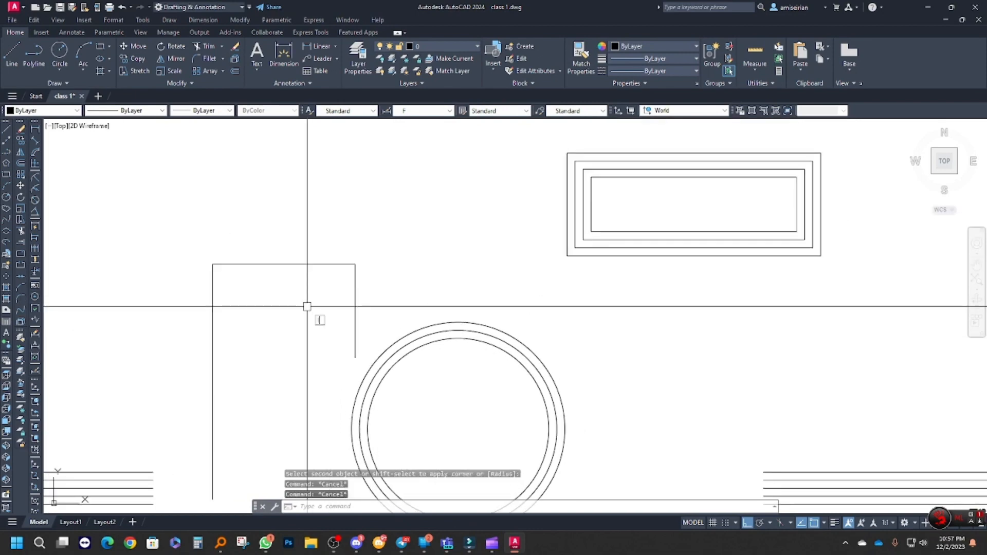
{"action": "key", "text": "Return"}
{"action": "left_click", "coordinate": [266, 213]}
{"action": "left_click", "coordinate": [334, 215]}
{"action": "key", "text": "Return"}
{"action": "key", "text": "Return"}
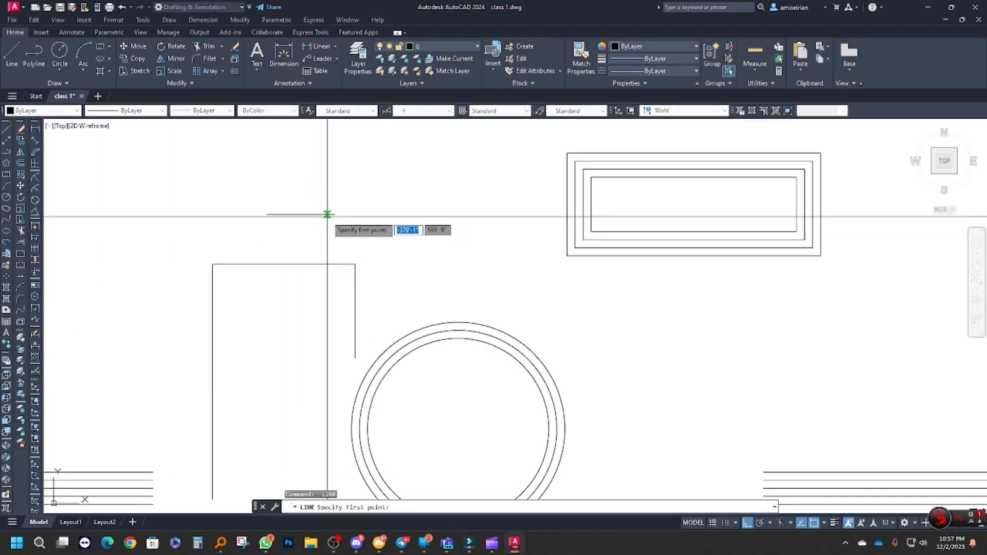
{"action": "left_click", "coordinate": [386, 214]}
{"action": "left_click", "coordinate": [472, 215]}
{"action": "key", "text": "Escape"}
{"action": "left_click", "coordinate": [411, 232]}
{"action": "left_click", "coordinate": [298, 188]}
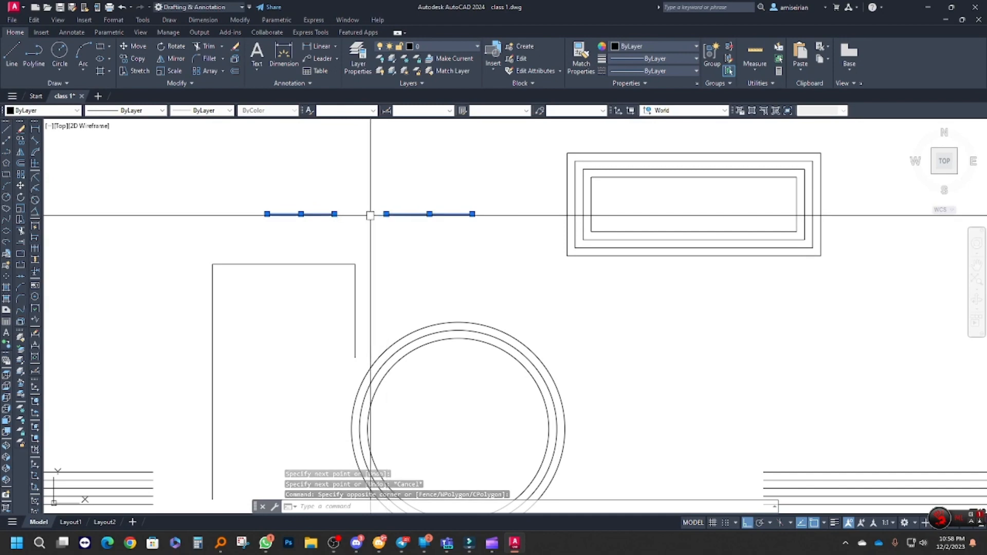
{"action": "key", "text": "Escape"}
{"action": "left_click", "coordinate": [399, 222]}
{"action": "left_click", "coordinate": [331, 209]}
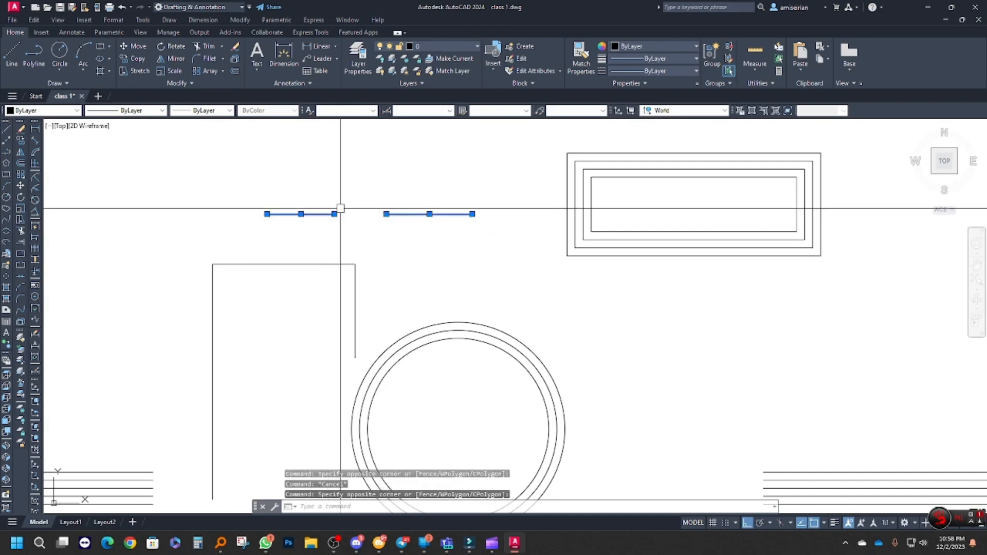
{"action": "key", "text": "Escape"}
{"action": "key", "text": "Escape"}
{"action": "key", "text": "Escape"}
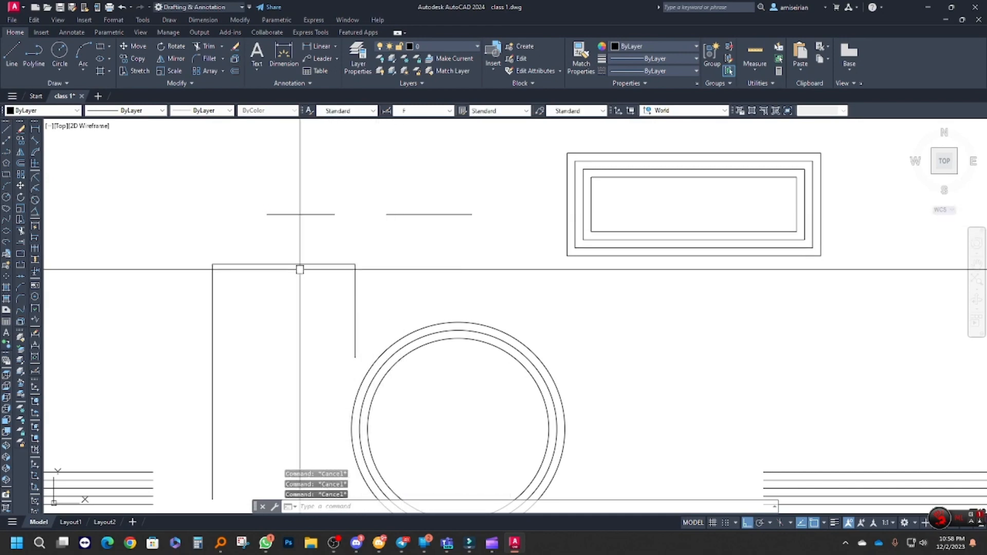
Break a small gap near the middle of the open shape's top horizontal line.
{"action": "type", "text": "br"}
{"action": "key", "text": "Return"}
{"action": "left_click", "coordinate": [278, 264]}
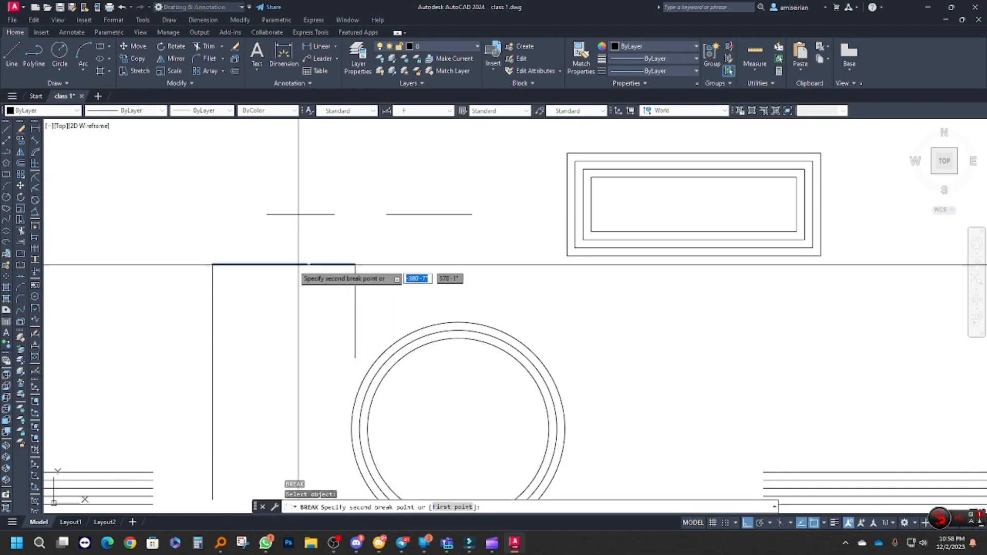
{"action": "key", "text": "Return"}
{"action": "key", "text": "Escape"}
Join the two pieces of the open shape's top line back into one line.
{"action": "left_click", "coordinate": [314, 267]}
{"action": "left_click", "coordinate": [282, 263]}
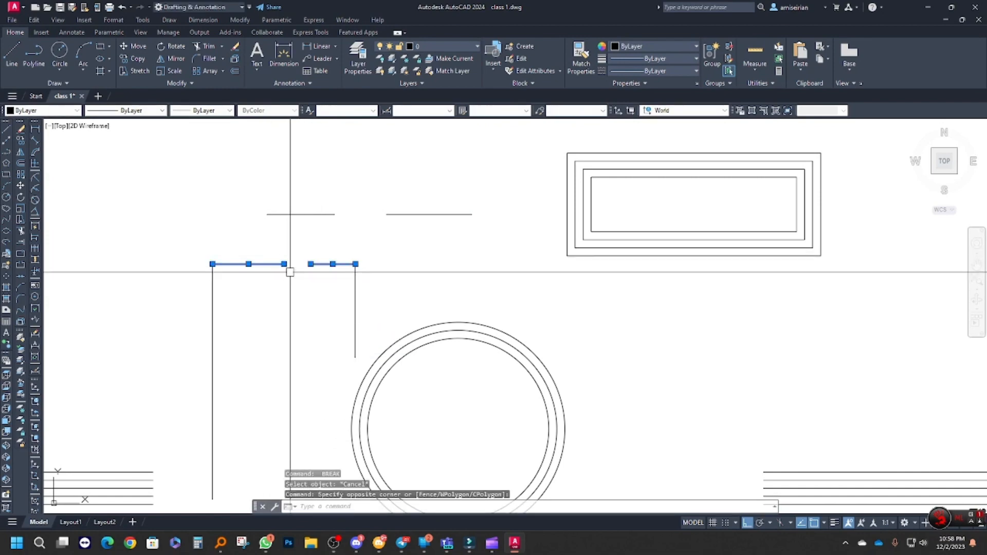
{"action": "key", "text": "Escape"}
Join the two collinear horizontal lines above the open shape into a single line.
{"action": "left_click", "coordinate": [396, 233]}
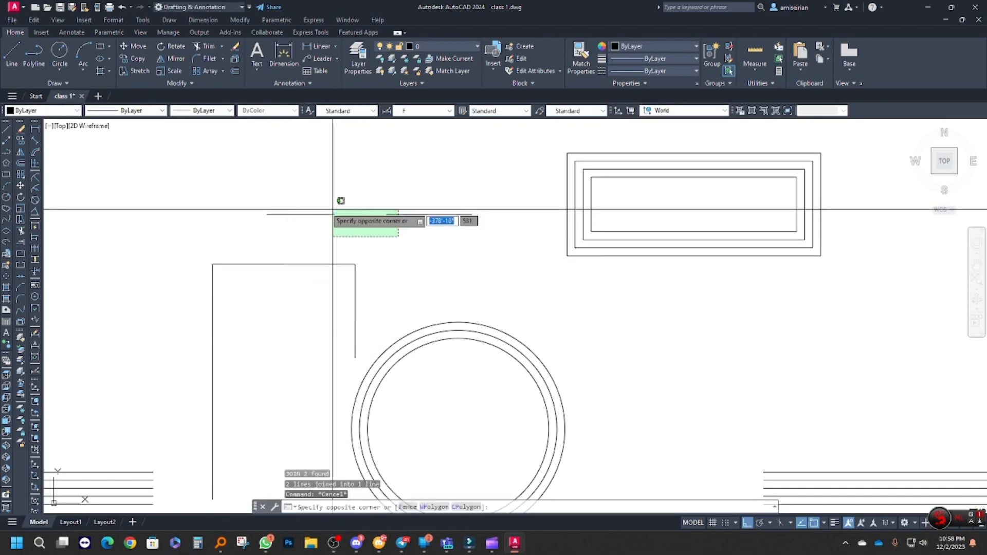
{"action": "left_click", "coordinate": [321, 195]}
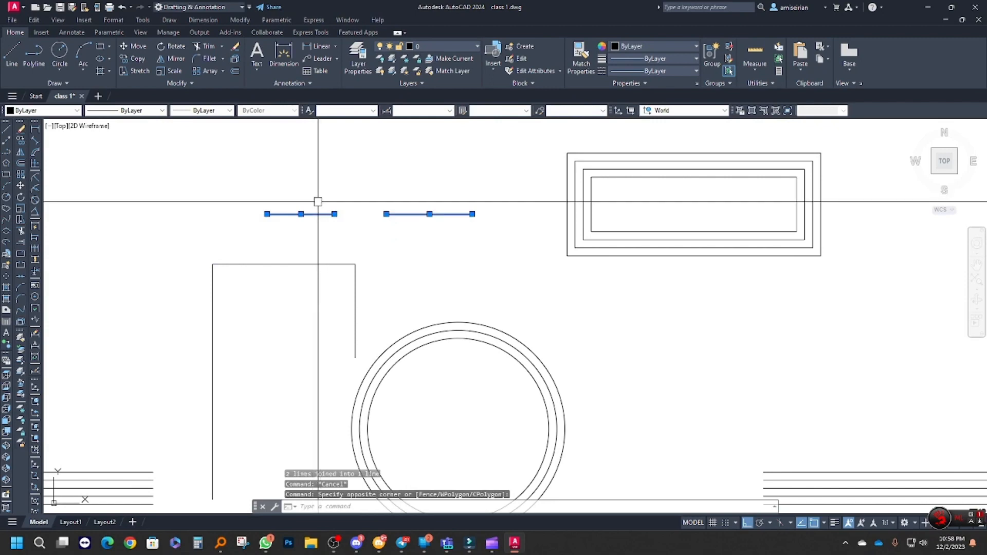
{"action": "left_click", "coordinate": [21, 282]}
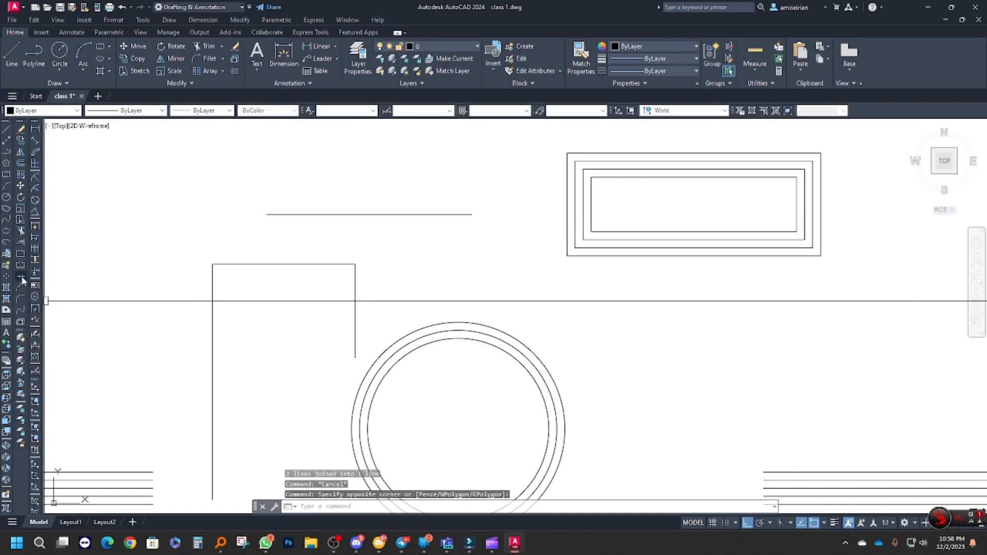
{"action": "left_click", "coordinate": [362, 214]}
{"action": "key", "text": "Escape"}
{"action": "key", "text": "Escape"}
{"action": "key", "text": "Escape"}
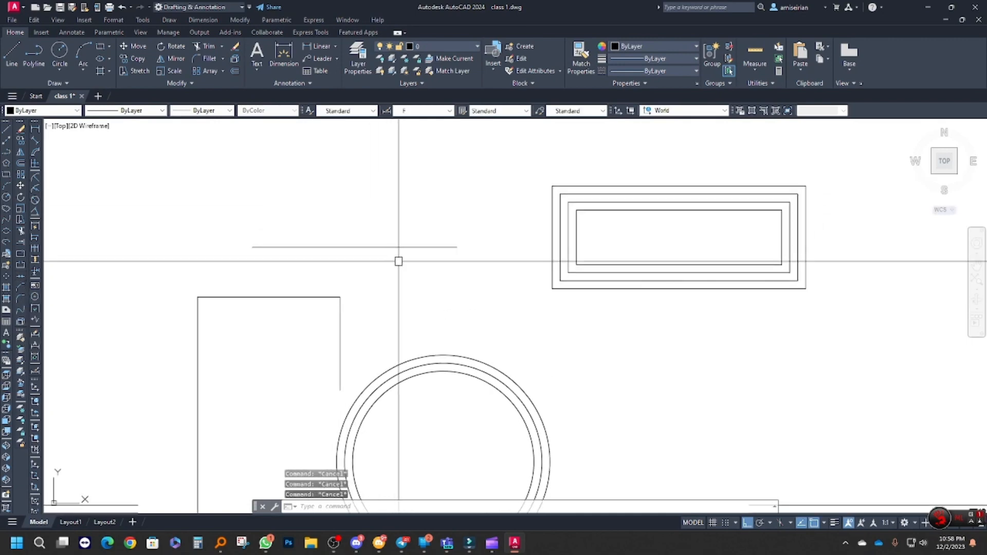
Undo the join of the two collinear lines.
{"action": "left_click", "coordinate": [401, 273]}
{"action": "left_click", "coordinate": [381, 222]}
{"action": "key", "text": "Escape"}
{"action": "key", "text": "ctrl+z"}
{"action": "key", "text": "ctrl+z"}
Join the same two collinear lines into one line again and select the result to check it.
{"action": "left_click", "coordinate": [417, 238]}
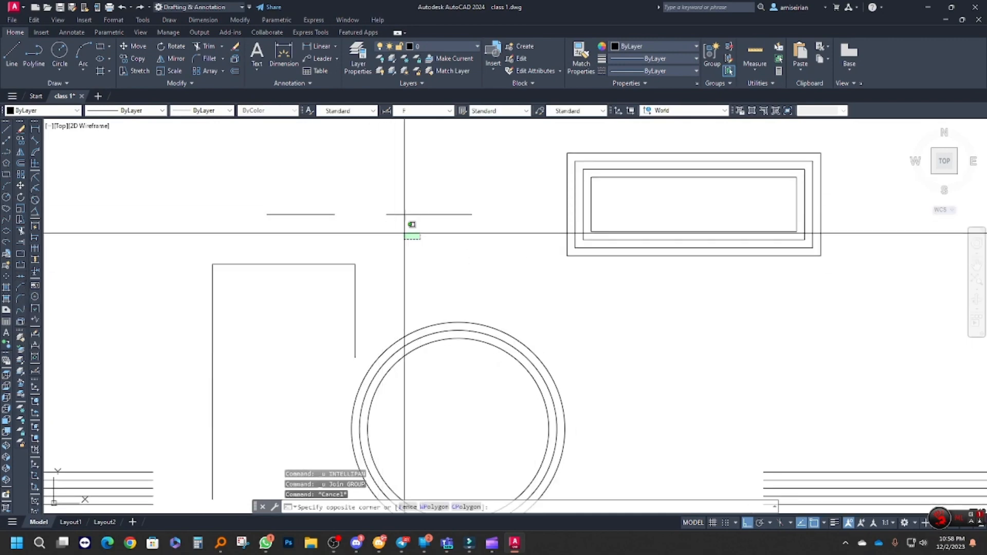
{"action": "left_click", "coordinate": [397, 201]}
{"action": "left_click", "coordinate": [335, 224]}
{"action": "left_click", "coordinate": [317, 199]}
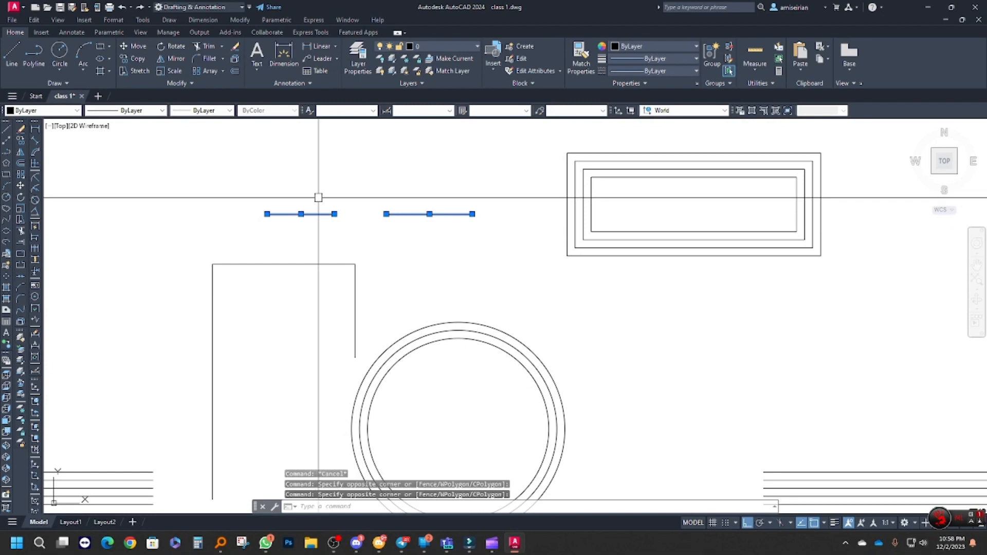
{"action": "left_click", "coordinate": [23, 278]}
{"action": "left_click", "coordinate": [495, 236]}
{"action": "left_click", "coordinate": [397, 172]}
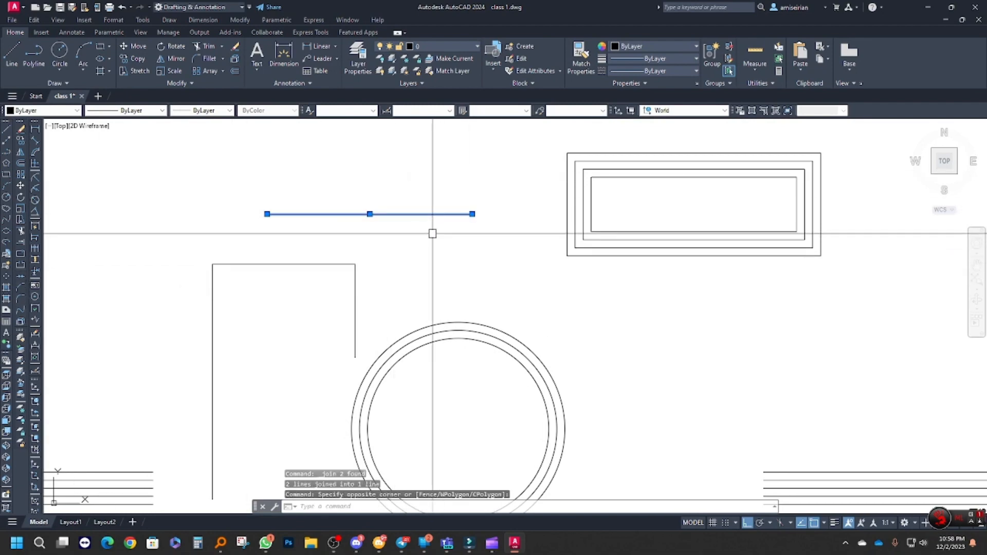
{"action": "key", "text": "Escape"}
{"action": "scroll", "coordinate": [353, 290], "scroll_direction": "down", "scroll_amount": 5}
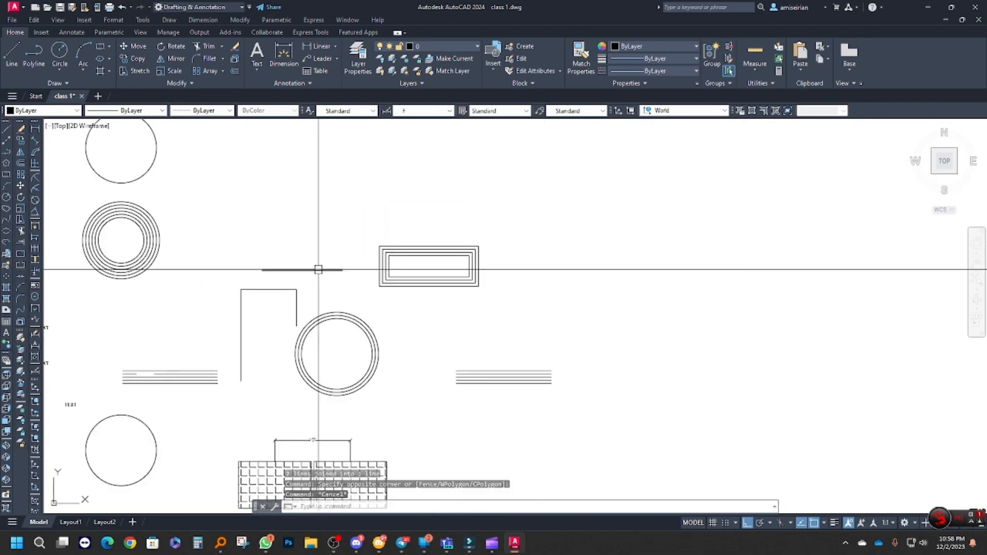
{"action": "scroll", "coordinate": [353, 290], "scroll_direction": "up", "scroll_amount": 5}
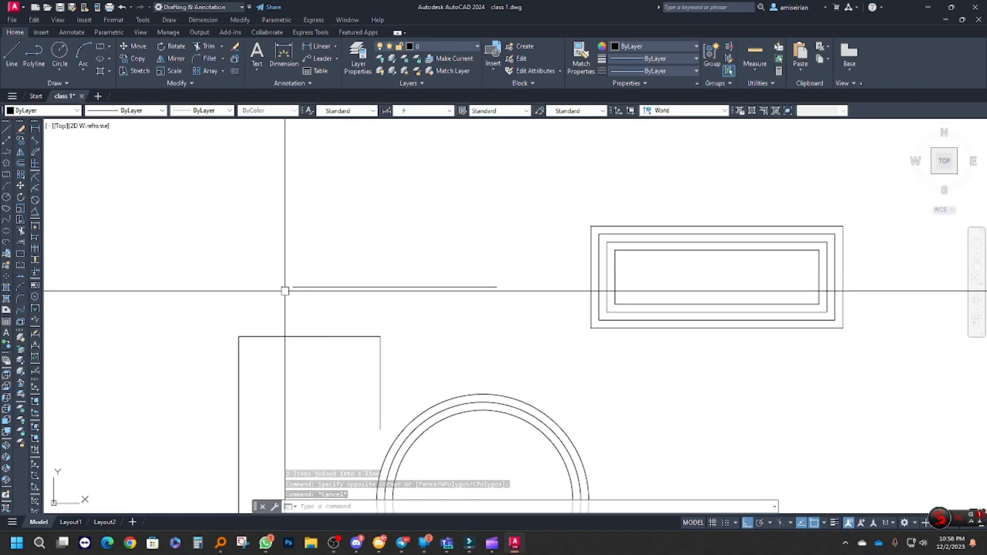
{"action": "key", "text": "Escape"}
{"action": "key", "text": "Escape"}
{"action": "key", "text": "Escape"}
{"action": "scroll", "coordinate": [387, 302], "scroll_direction": "down", "scroll_amount": 5}
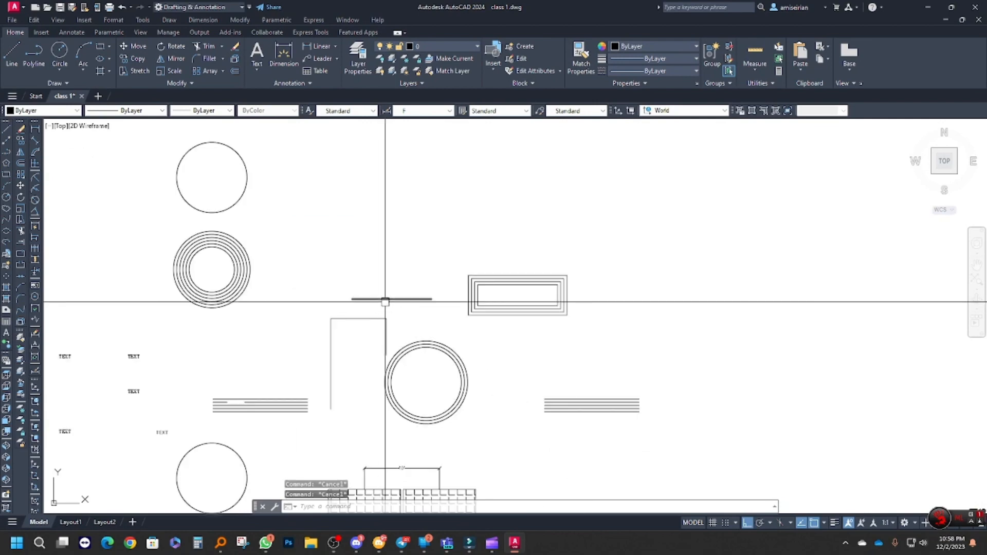
{"action": "middle_click_drag", "start_coordinate": [384, 302], "coordinate": [392, 339]}
{"action": "mouse_move", "coordinate": [317, 334]}
{"action": "middle_mouse_down"}
{"action": "mouse_move", "coordinate": [373, 305]}
{"action": "mouse_move", "coordinate": [350, 308]}
{"action": "middle_mouse_up"}
Undo back to the two separate collinear lines.
{"action": "key", "text": "ctrl+z"}
{"action": "key", "text": "ctrl+z"}
{"action": "key", "text": "ctrl+z"}
{"action": "key", "text": "ctrl+z"}
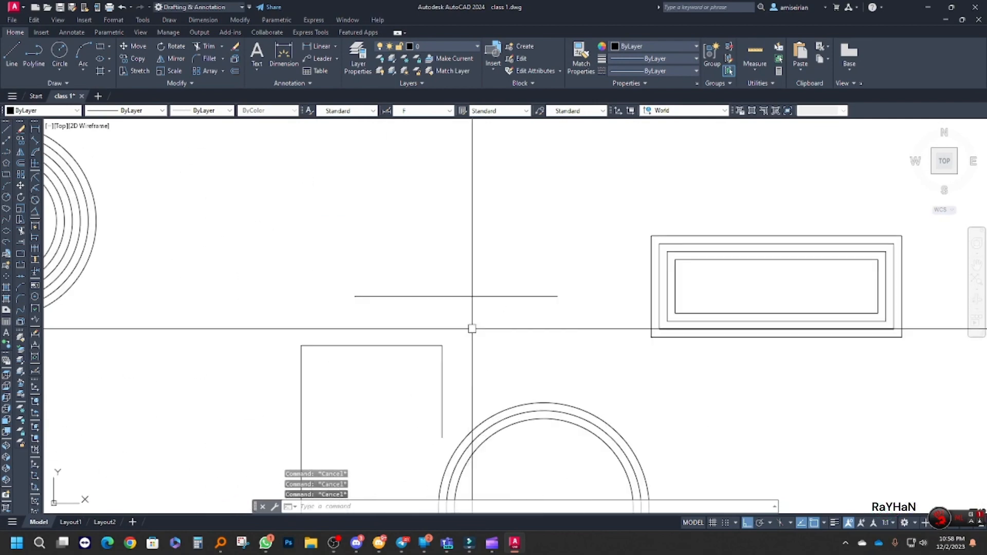
{"action": "key", "text": "ctrl+z"}
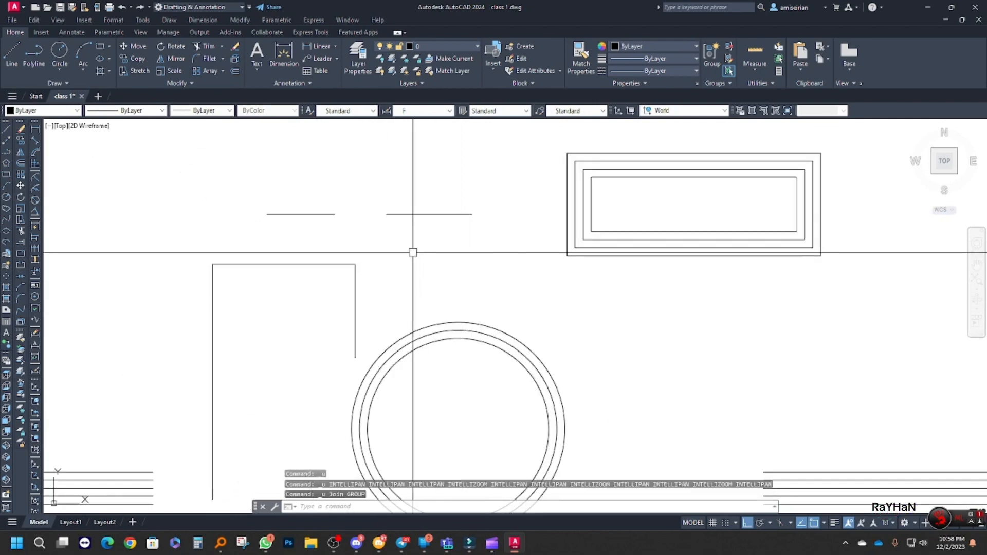
Move the right-hand horizontal line slightly upward so it is out of line with the left-hand one.
{"action": "left_click", "coordinate": [396, 224]}
{"action": "left_click", "coordinate": [383, 199]}
{"action": "scroll", "coordinate": [381, 216], "scroll_direction": "up", "scroll_amount": 5}
{"action": "type", "text": "m"}
{"action": "key", "text": "space"}
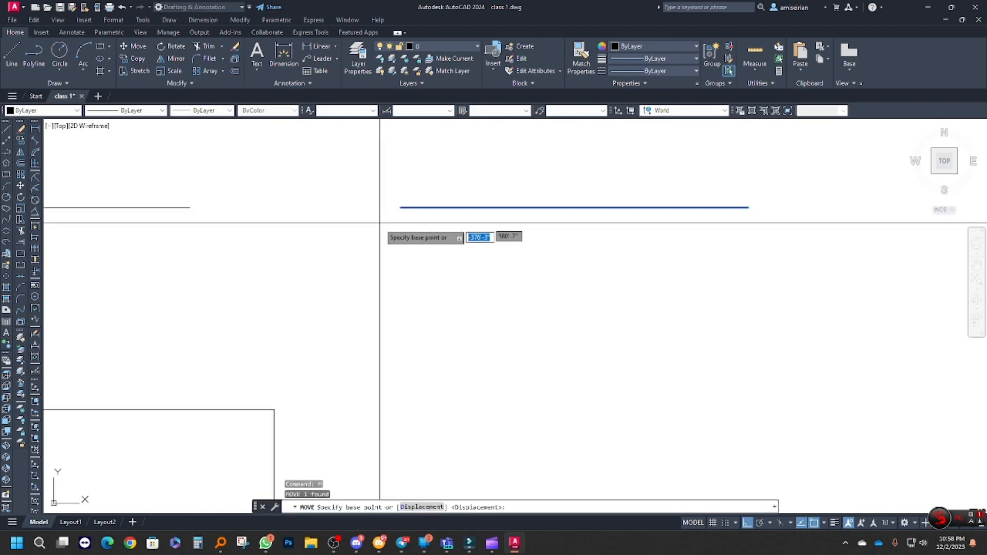
{"action": "left_click", "coordinate": [394, 246]}
{"action": "left_click", "coordinate": [394, 242]}
Try to join the two offset horizontal lines.
{"action": "left_click", "coordinate": [447, 238]}
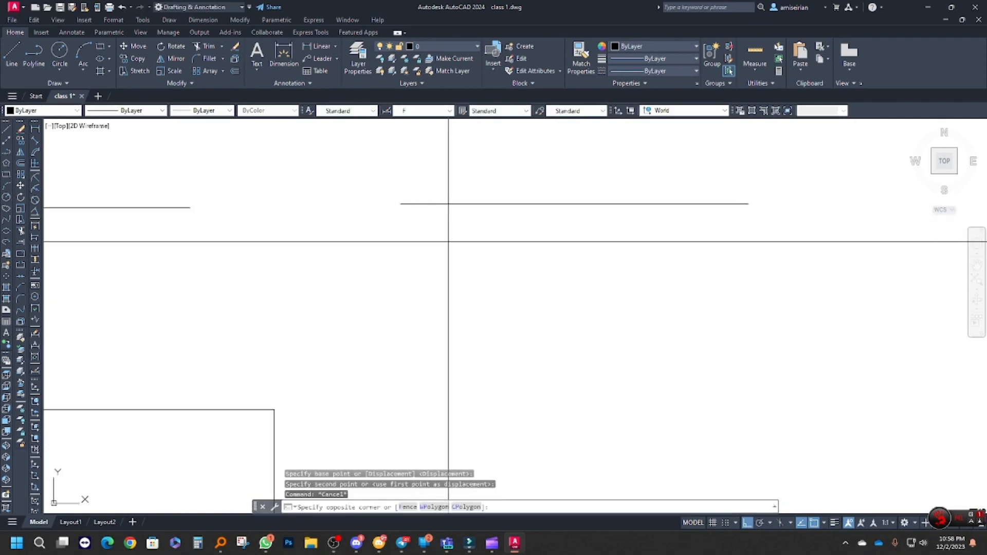
{"action": "left_click", "coordinate": [159, 159]}
{"action": "type", "text": "j"}
{"action": "key", "text": "space"}
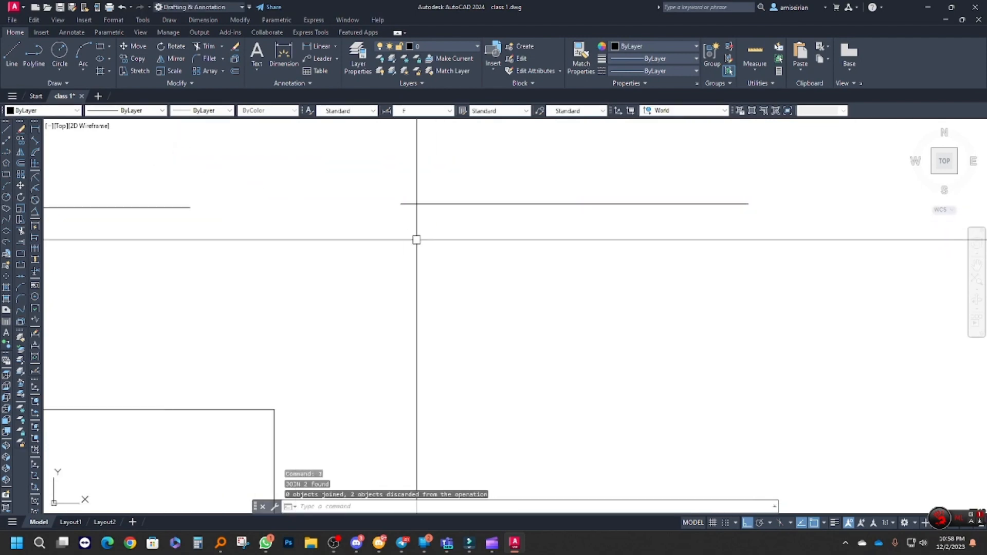
Draw a rectangle just below the right-hand horizontal line.
{"action": "scroll", "coordinate": [416, 239], "scroll_direction": "down", "scroll_amount": 2}
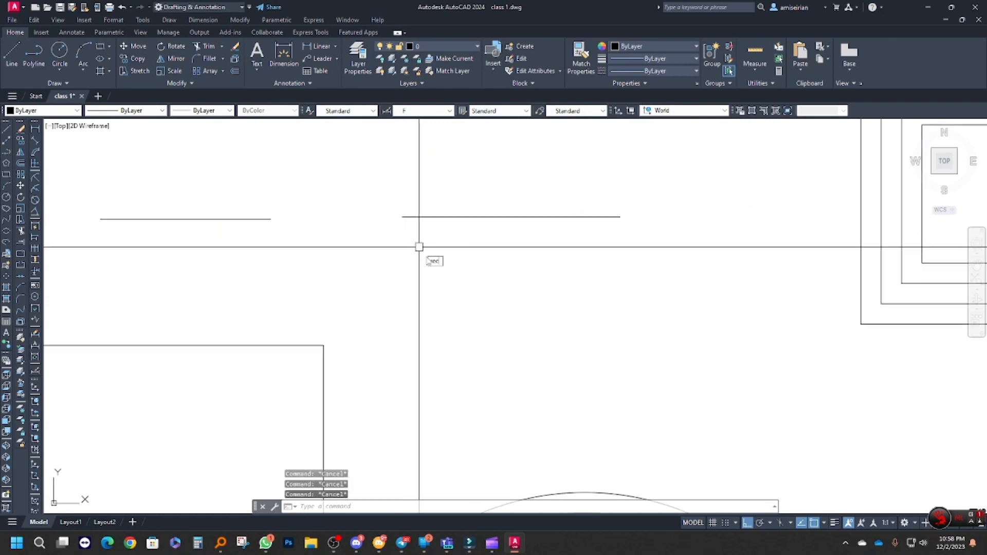
{"action": "type", "text": "rec"}
{"action": "key", "text": "space"}
{"action": "left_click", "coordinate": [466, 275]}
{"action": "left_click", "coordinate": [620, 377]}
{"action": "left_click", "coordinate": [650, 411]}
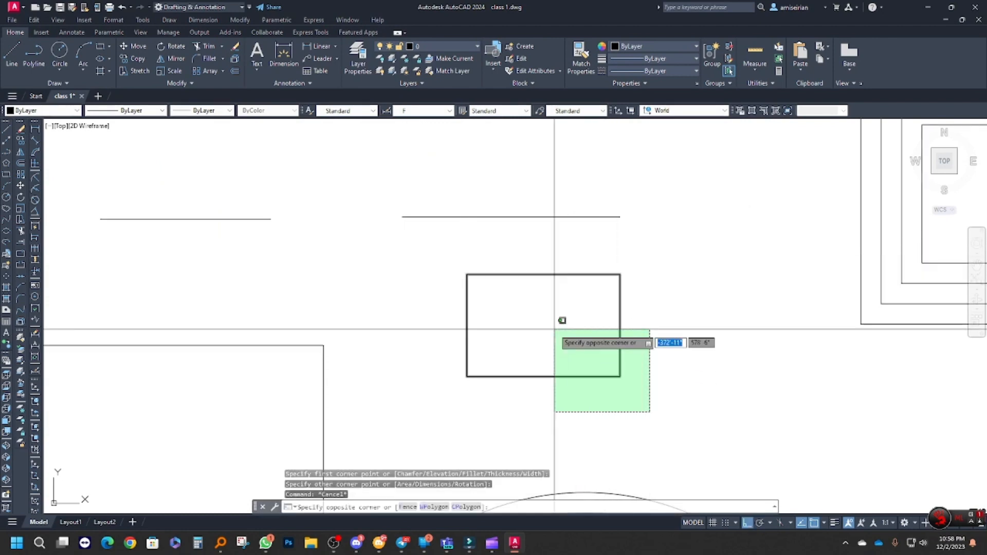
Explode the rectangle below the right-hand horizontal line into separate lines.
{"action": "left_click", "coordinate": [554, 329]}
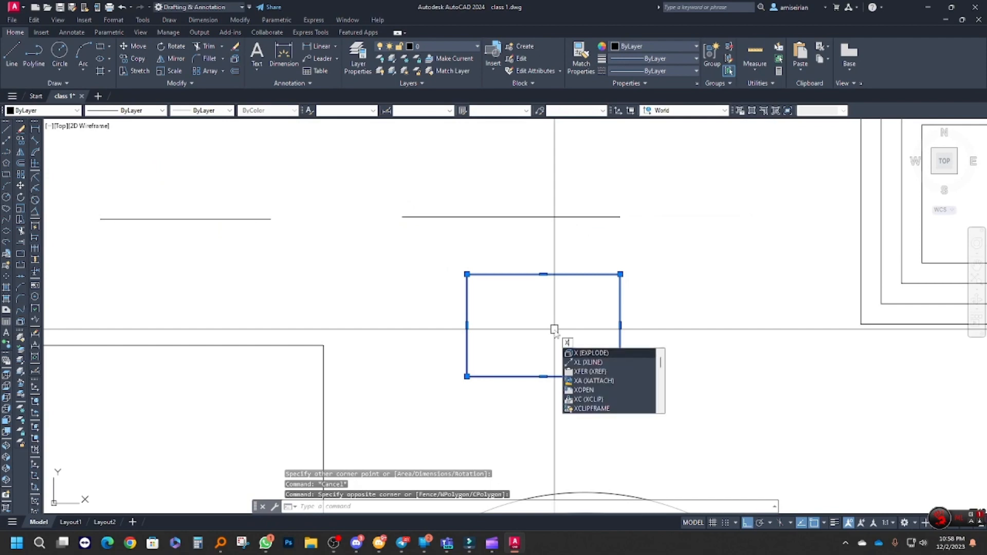
{"action": "key", "text": "Return"}
{"action": "key", "text": "Escape"}
Select individual sides of the exploded rectangle to check whether they are separate lines.
{"action": "left_click", "coordinate": [534, 252]}
{"action": "left_click", "coordinate": [495, 309]}
{"action": "left_click", "coordinate": [494, 310]}
{"action": "left_click", "coordinate": [455, 325]}
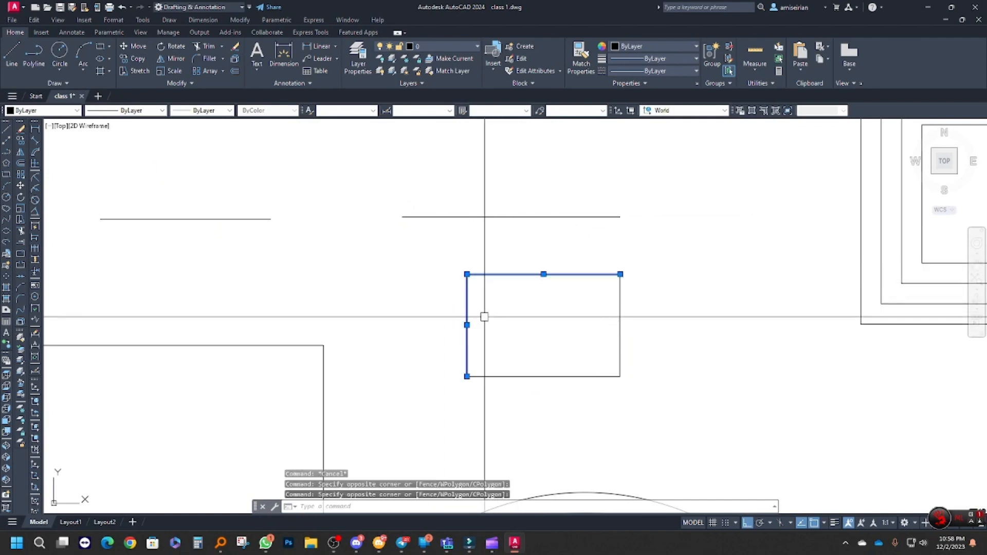
{"action": "key", "text": "Escape"}
{"action": "left_click", "coordinate": [631, 350]}
{"action": "left_click", "coordinate": [581, 337]}
{"action": "key", "text": "Escape"}
Join the four separate sides of the exploded rectangle into one closed polyline.
{"action": "scroll", "coordinate": [409, 298], "scroll_direction": "down", "scroll_amount": 6}
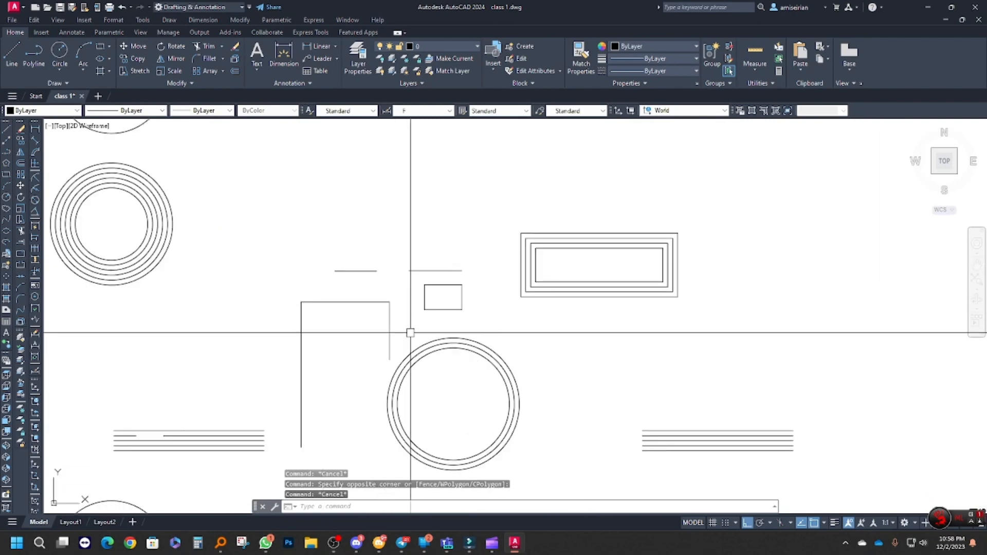
{"action": "scroll", "coordinate": [465, 319], "scroll_direction": "up", "scroll_amount": 4}
{"action": "left_click", "coordinate": [463, 311]}
{"action": "left_click", "coordinate": [418, 226]}
{"action": "middle_click_drag", "start_coordinate": [461, 258], "coordinate": [459, 316]}
{"action": "left_click", "coordinate": [523, 396]}
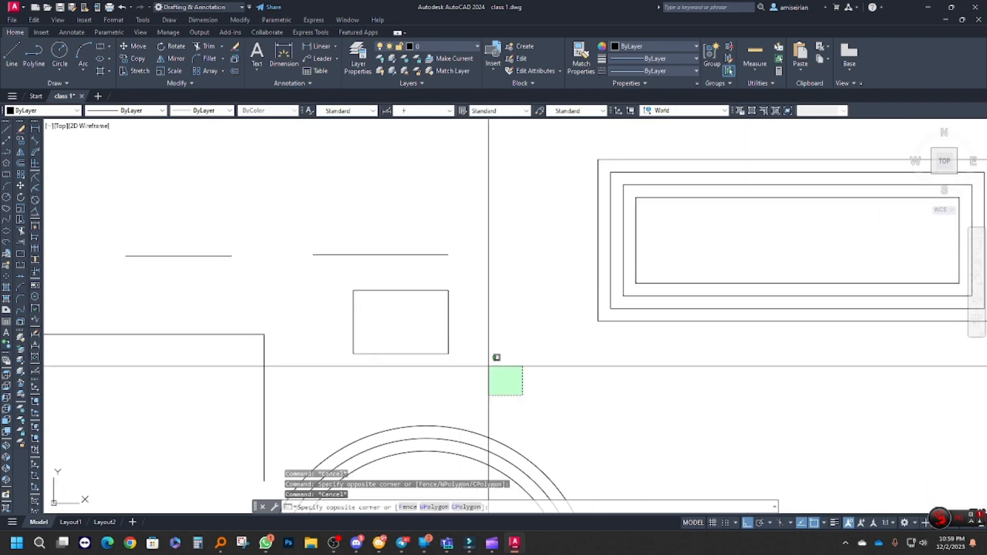
{"action": "left_click", "coordinate": [347, 274]}
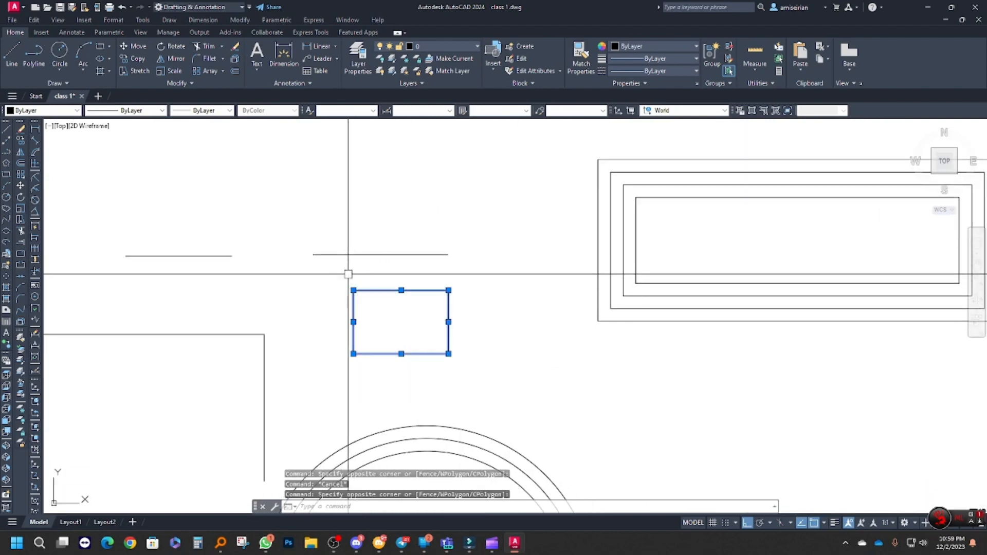
{"action": "type", "text": "j"}
{"action": "key", "text": "Return"}
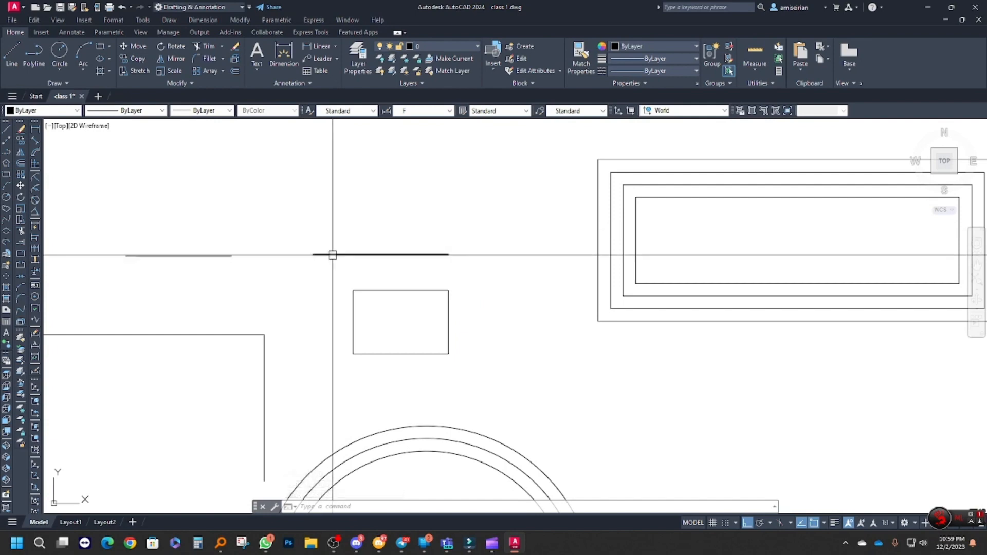
Select the joined rectangle together with the horizontal line above it and inspect how they are selected.
{"action": "left_click", "coordinate": [452, 374]}
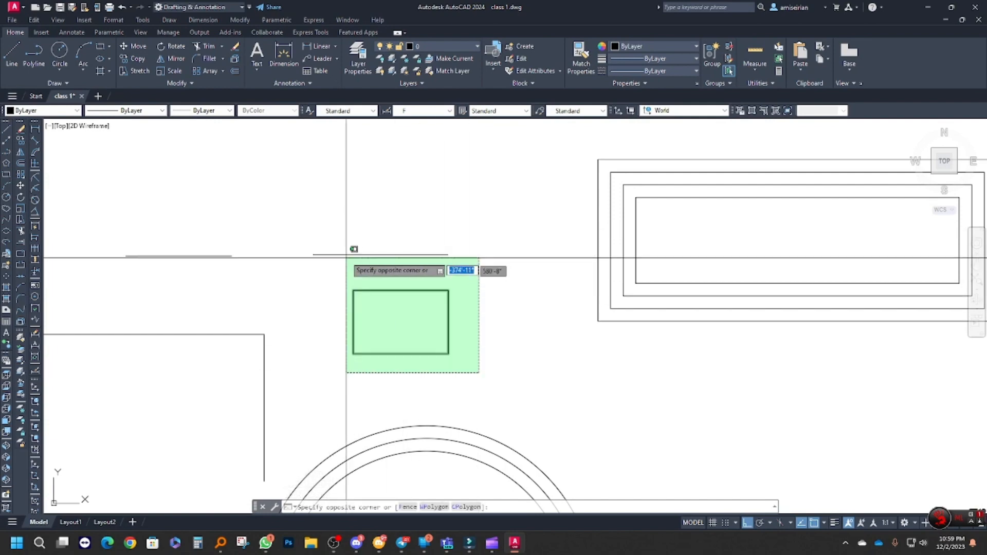
{"action": "left_click", "coordinate": [344, 251]}
{"action": "mouse_move", "coordinate": [390, 335]}
{"action": "middle_mouse_down"}
{"action": "mouse_move", "coordinate": [408, 326]}
{"action": "mouse_move", "coordinate": [507, 343]}
{"action": "middle_mouse_up"}
{"action": "scroll", "coordinate": [407, 326], "scroll_direction": "down", "scroll_amount": 4}
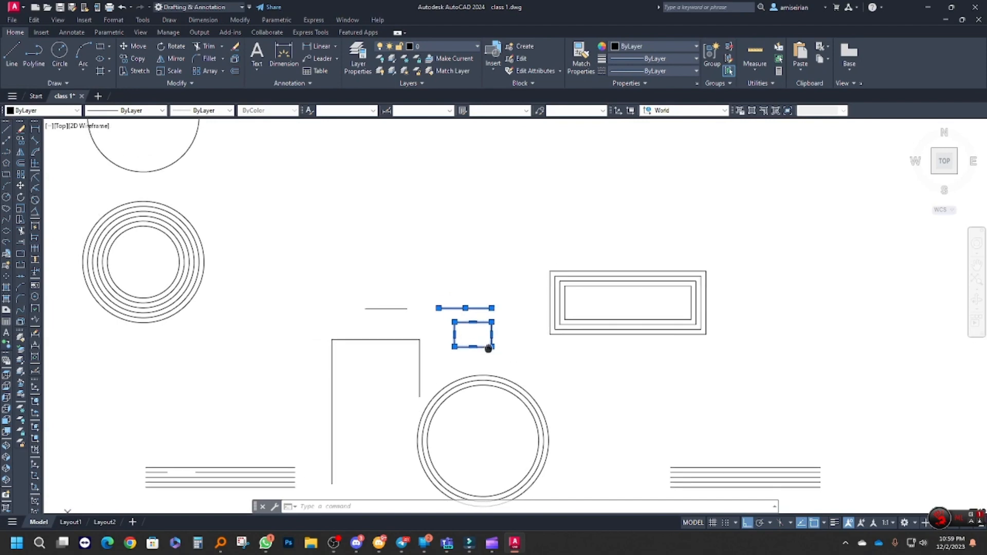
{"action": "scroll", "coordinate": [486, 350], "scroll_direction": "up", "scroll_amount": 4}
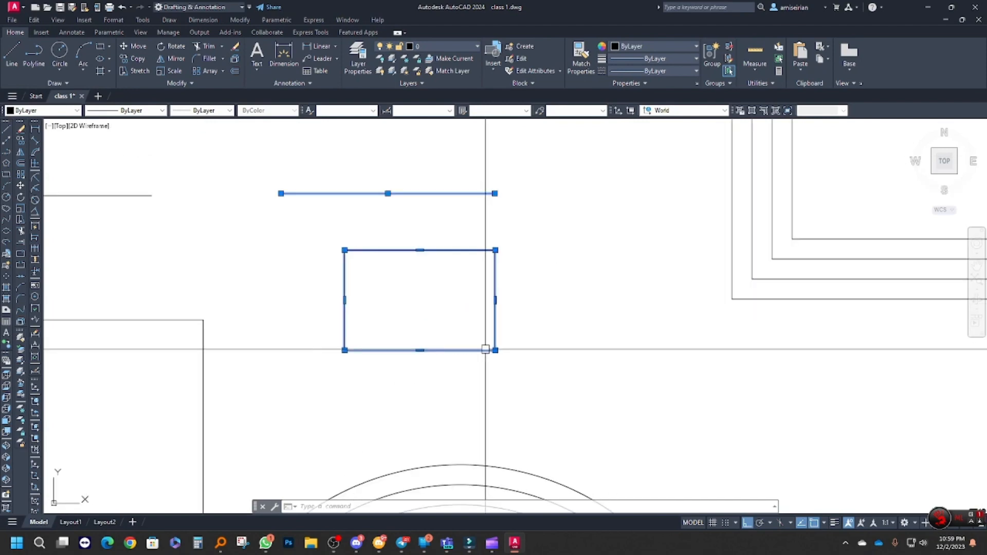
{"action": "middle_click_drag", "start_coordinate": [467, 315], "coordinate": [460, 336]}
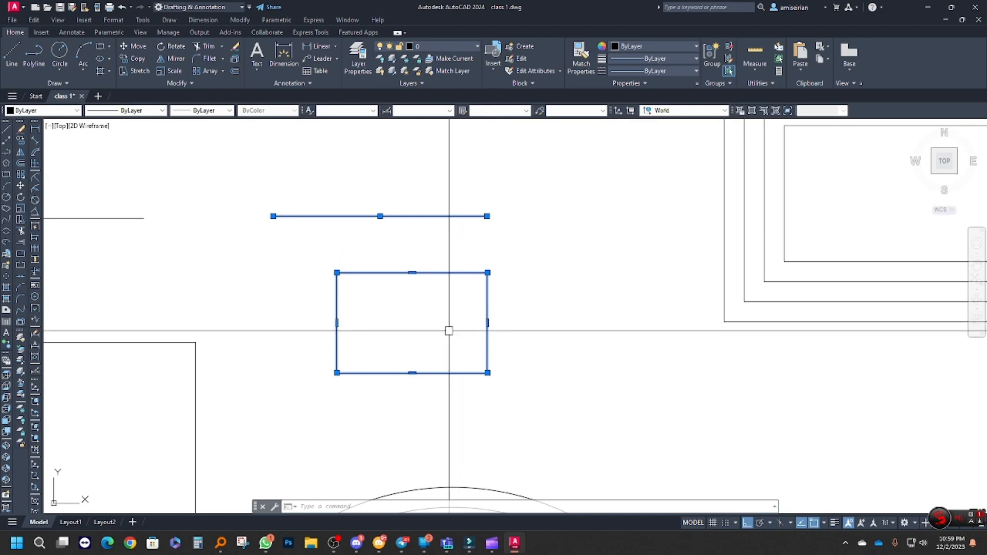
{"action": "left_click", "coordinate": [334, 543]}
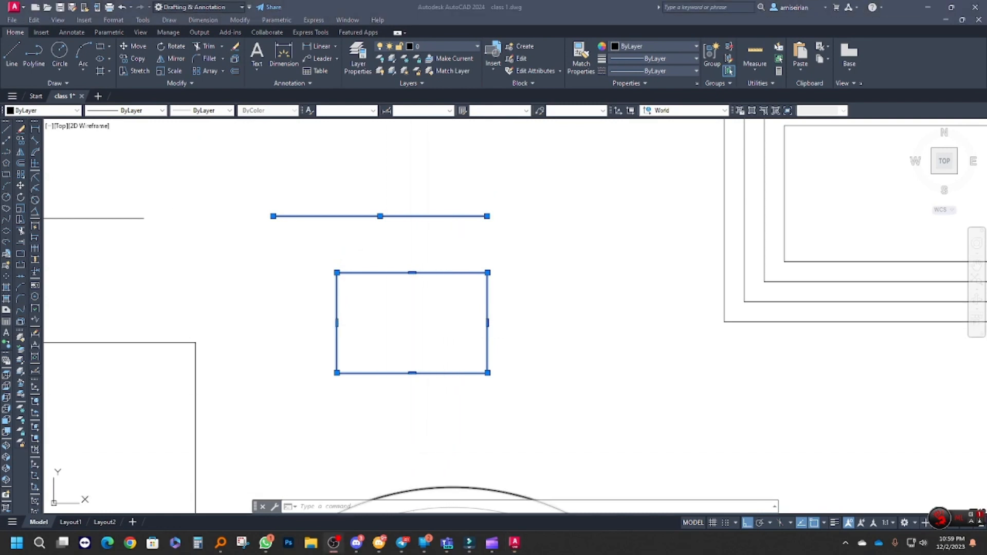